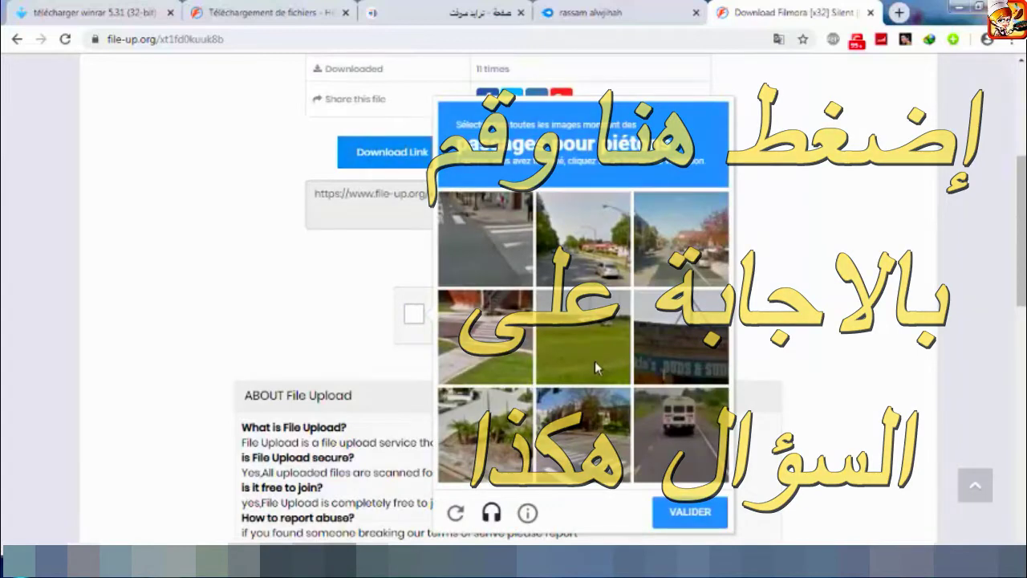
# - Complete the crosswalk image verification and create the file's download link, closing the advertising tab that opens
pyautogui.click(586, 419)
pyautogui.click(474, 310)
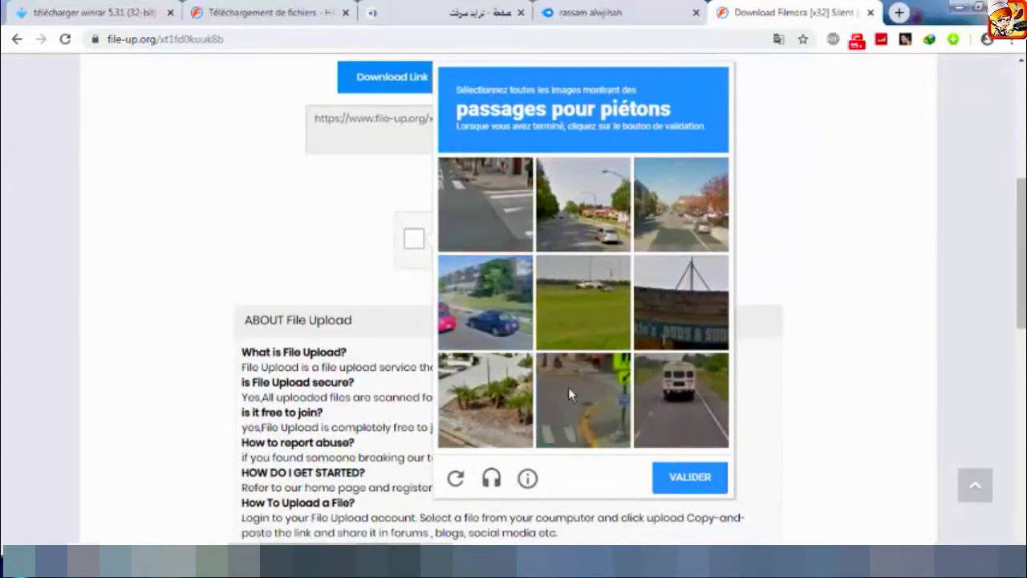
pyautogui.click(564, 424)
pyautogui.click(485, 203)
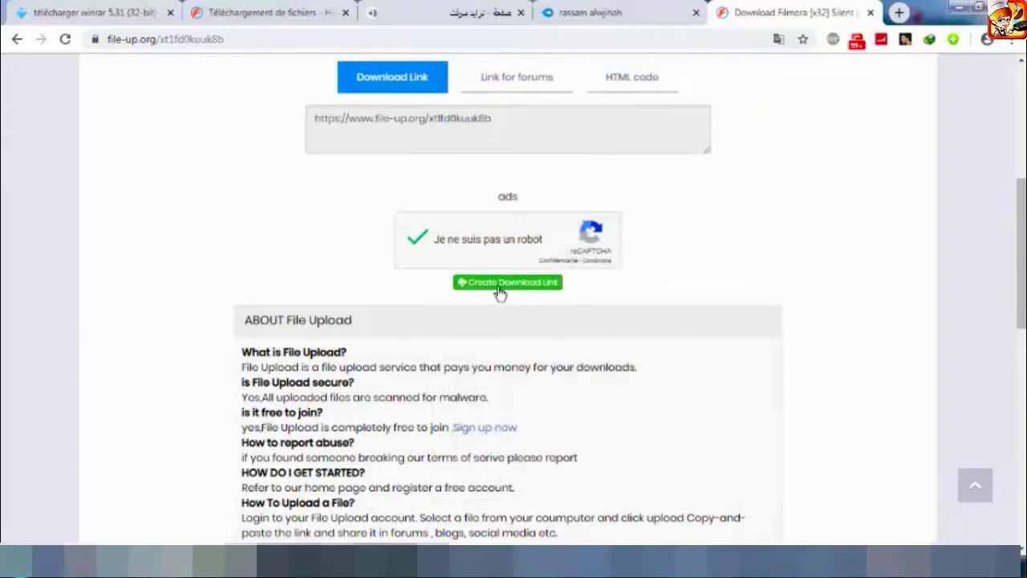
pyautogui.click(507, 285)
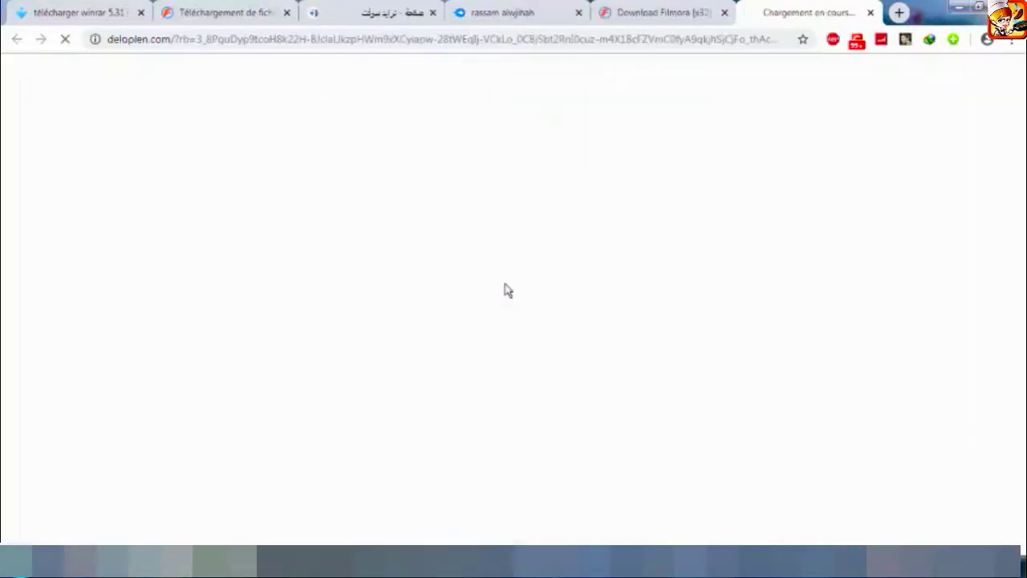
pyautogui.click(869, 14)
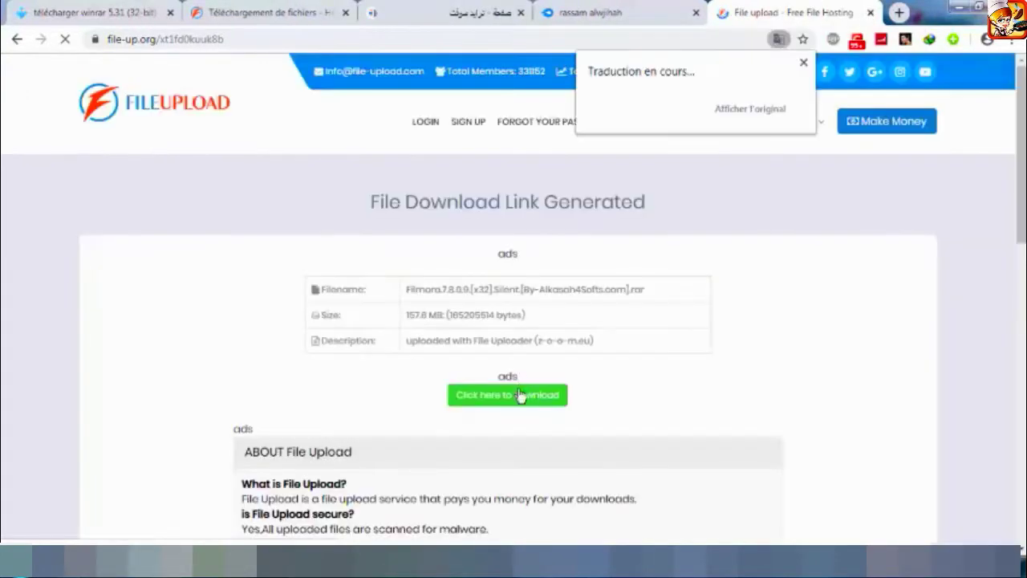
# - Request the Filmora 7.8.0.9 archive download, cancel it in the download manager and leave the download page
pyautogui.click(517, 401)
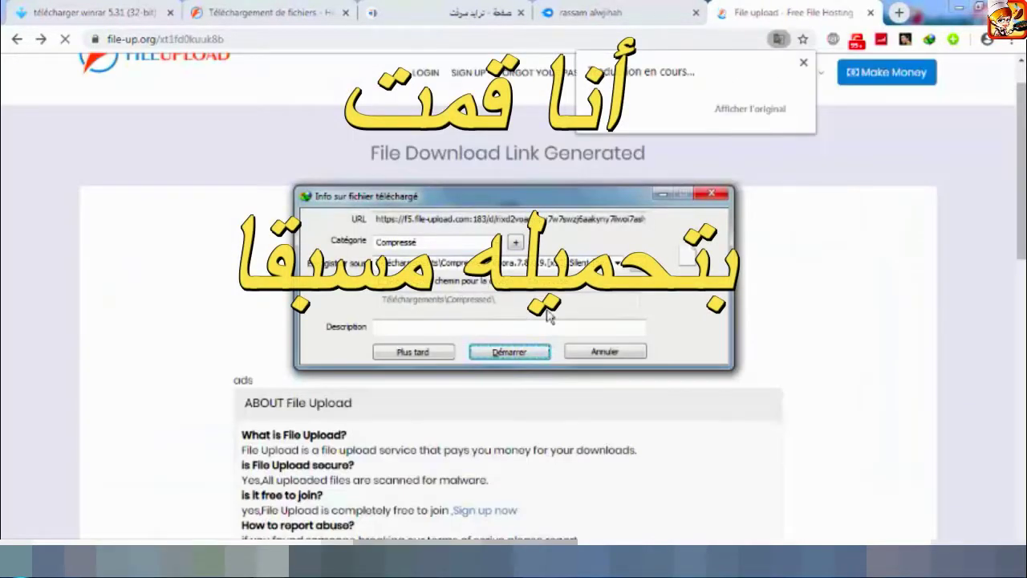
pyautogui.click(603, 352)
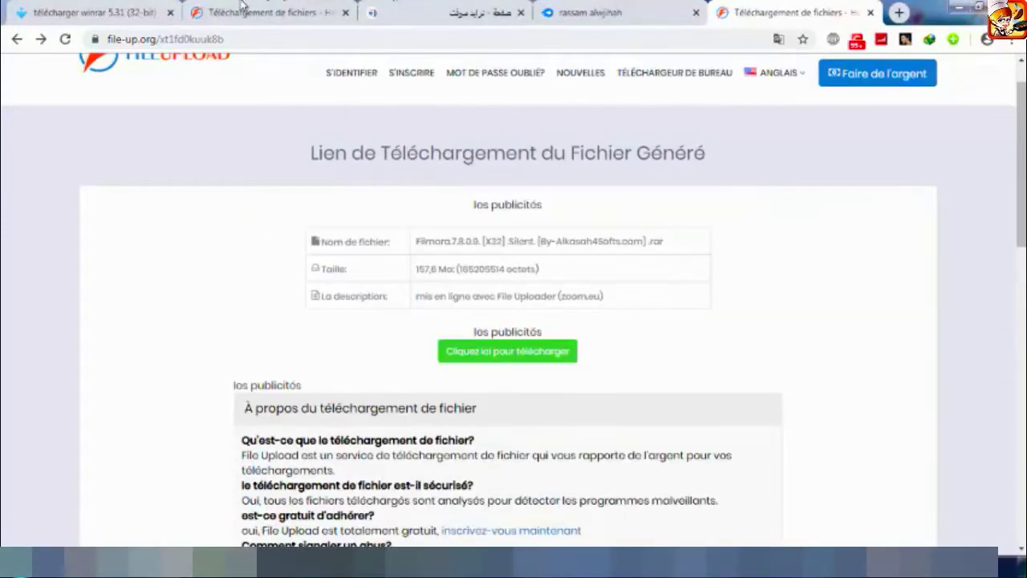
pyautogui.click(165, 11)
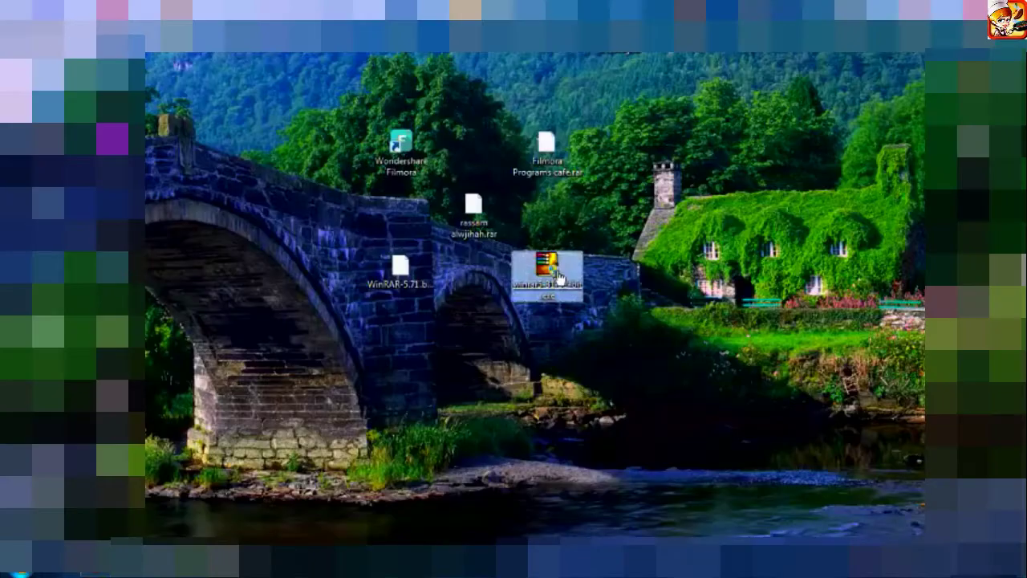
# - Install WinRAR 5.31 from its desktop installer into C:\Program Files\WinRAR with all archive types associated, and close the resulting windows
pyautogui.doubleClick(558, 279)
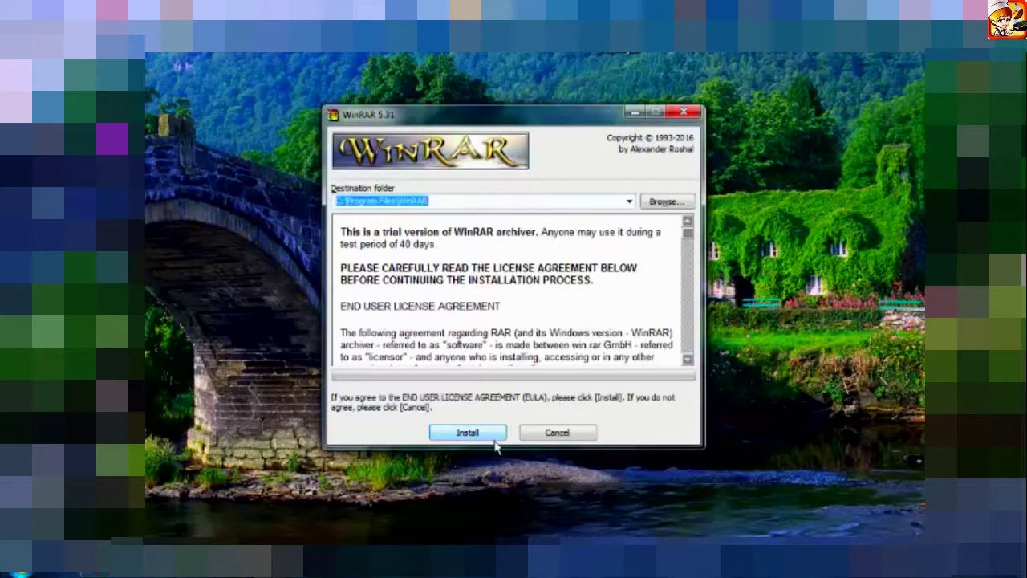
pyautogui.click(471, 440)
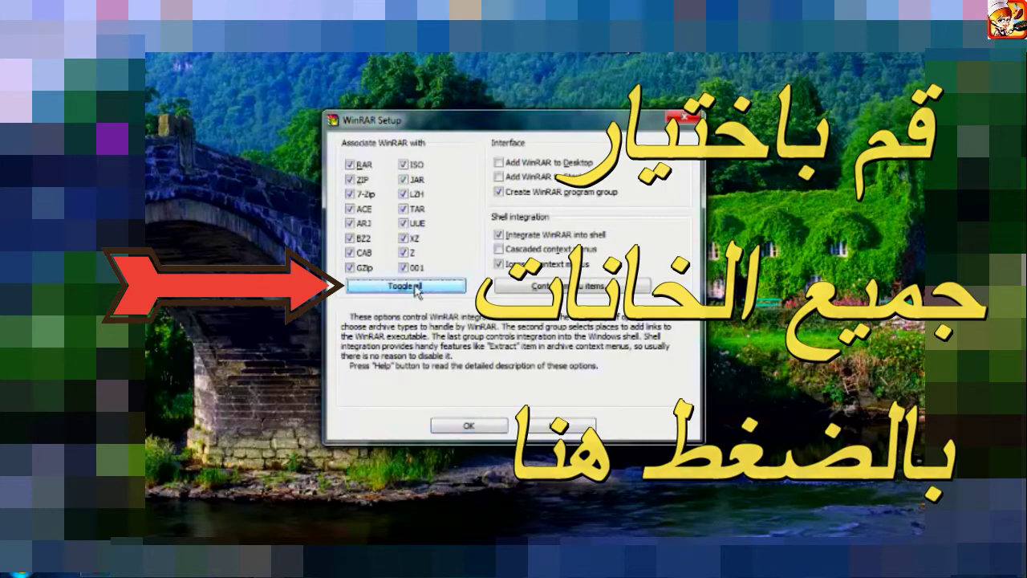
pyautogui.click(415, 287)
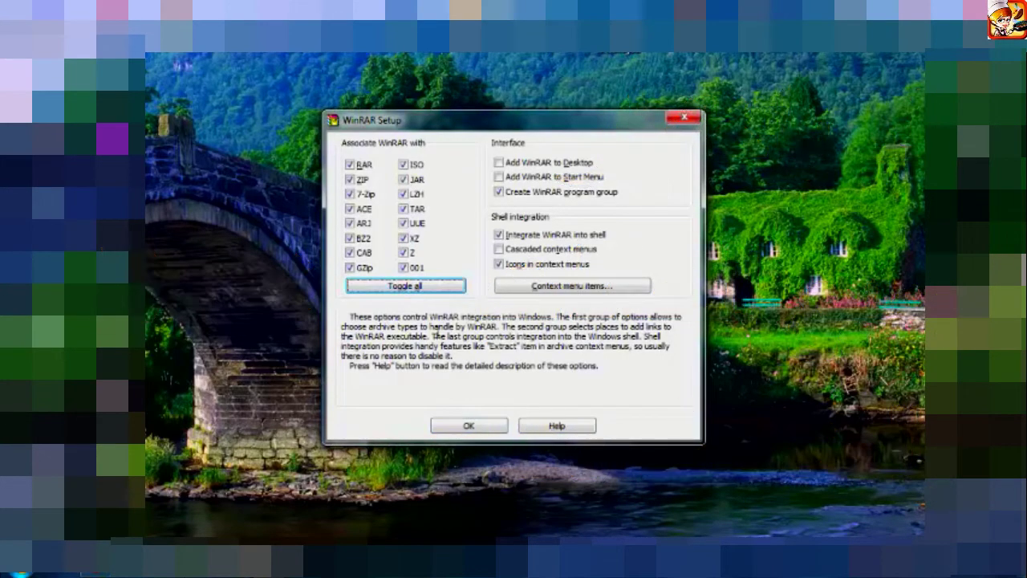
pyautogui.click(482, 426)
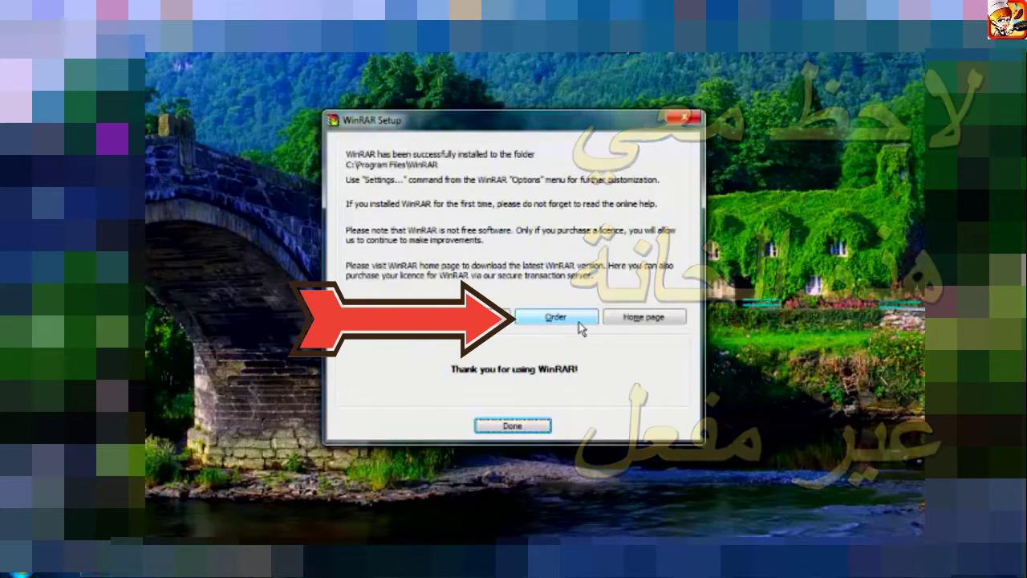
pyautogui.click(531, 425)
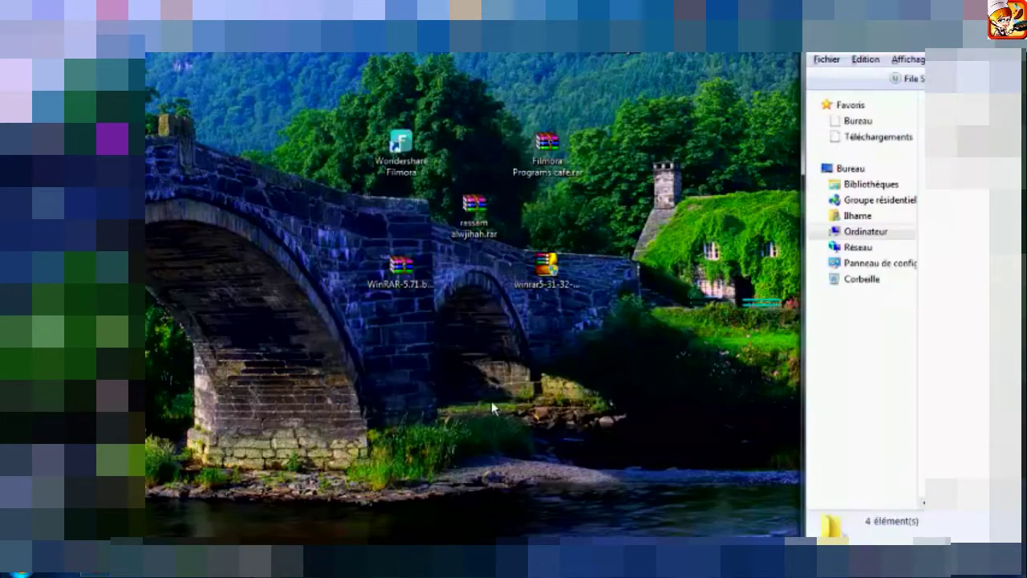
pyautogui.hotkey('alt', 'F4')
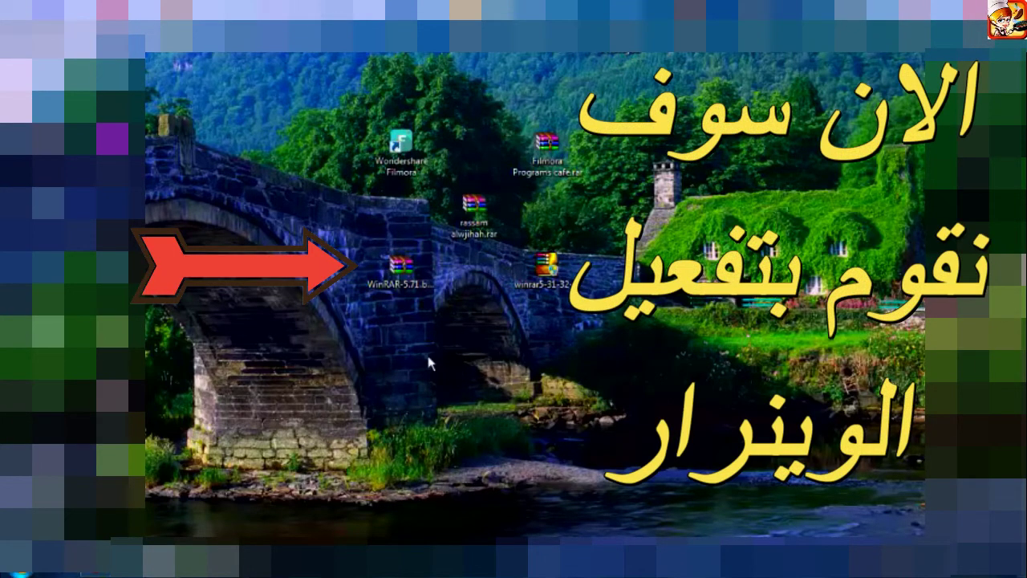
# - Run WinRAR.v5.71.exe from the WinRAR-5.71 archive on the desktop and accept Français as the installer language
pyautogui.doubleClick(404, 282)
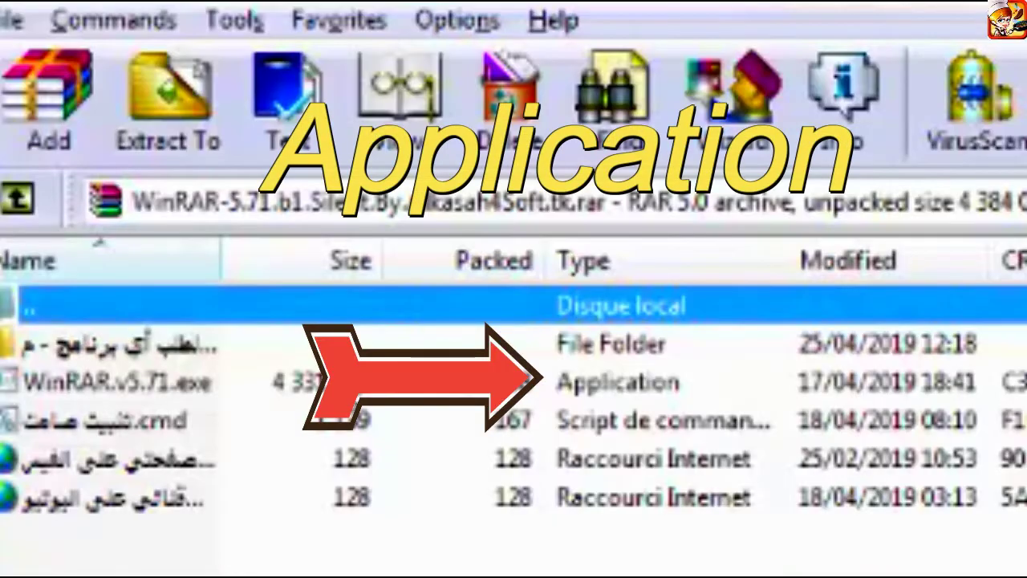
pyautogui.click(595, 389)
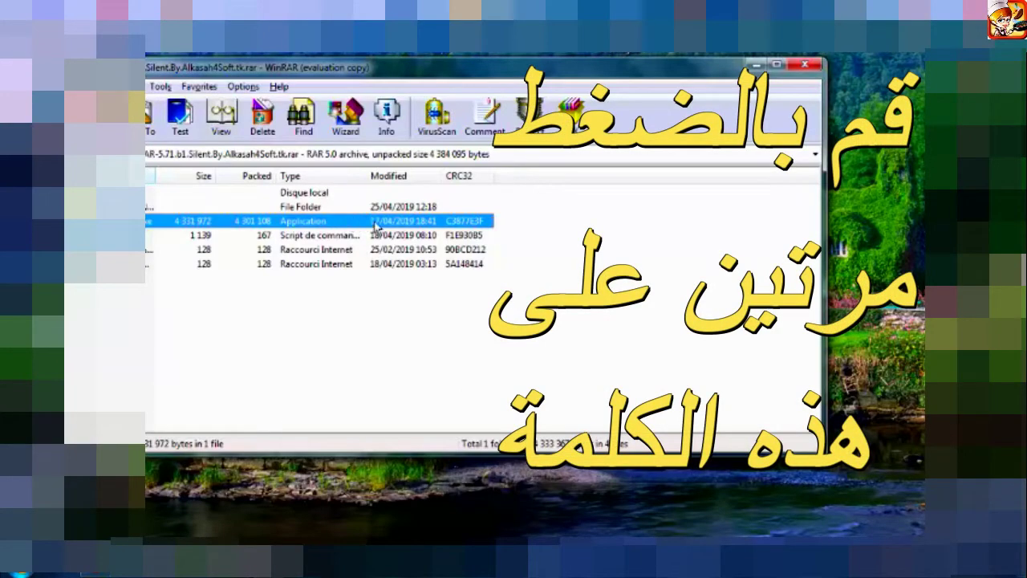
pyautogui.doubleClick(375, 225)
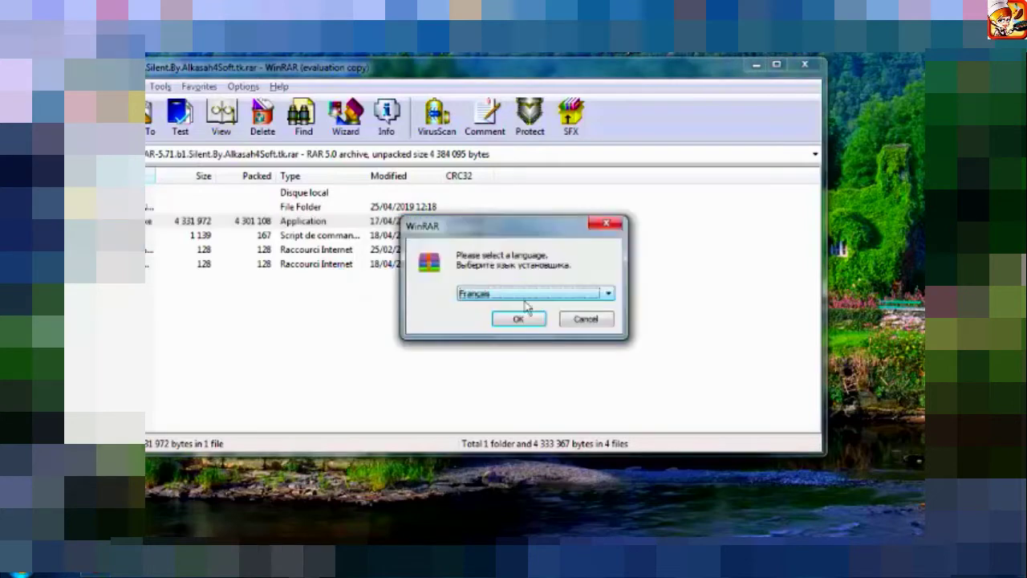
pyautogui.click(521, 319)
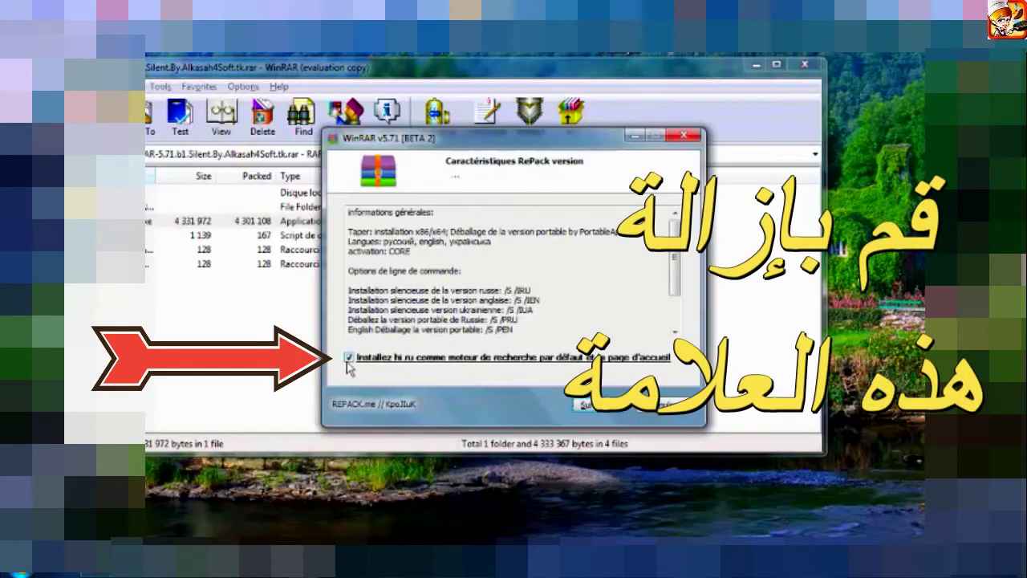
# - Decline the hi.ru search engine and home page, choose the English language installation, and install WinRAR v5.71 into C:\Program Files\WinRAR
pyautogui.click(350, 359)
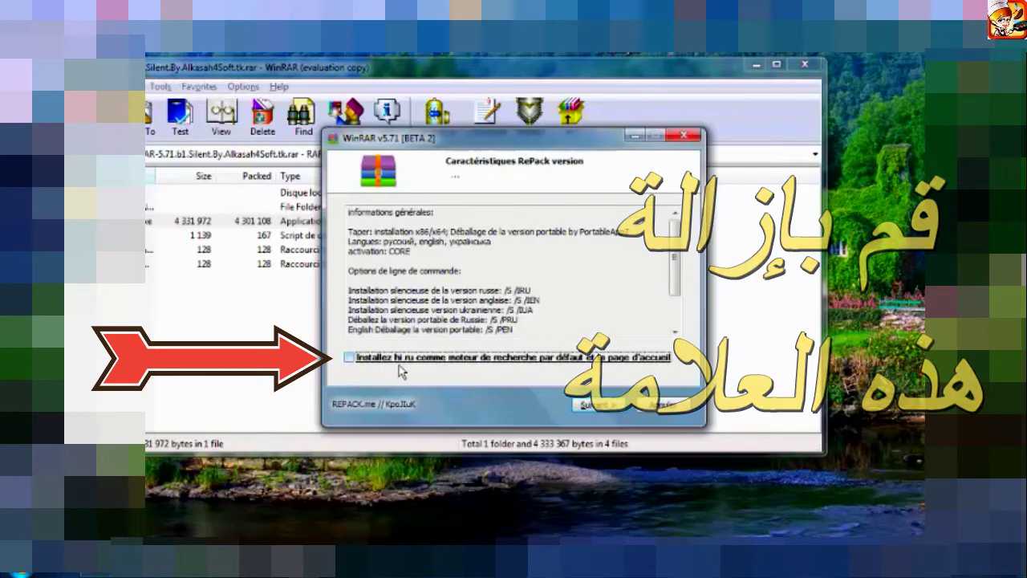
pyautogui.click(598, 404)
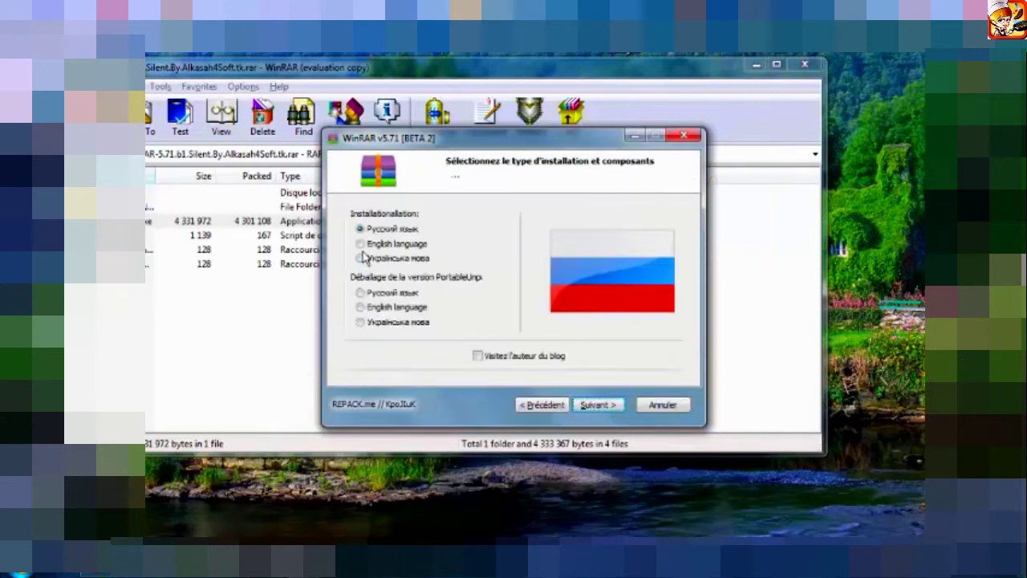
pyautogui.click(375, 244)
pyautogui.click(598, 404)
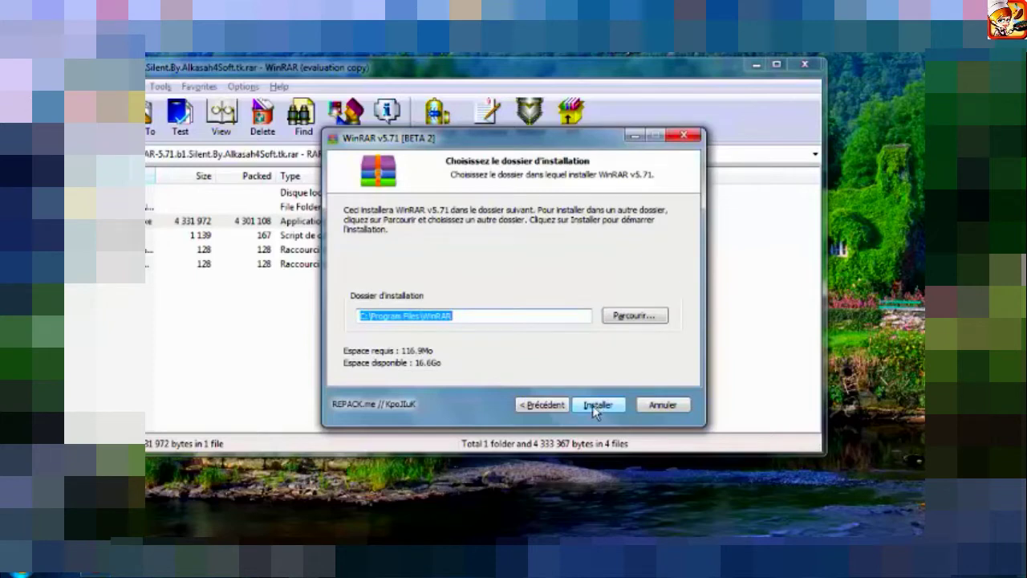
pyautogui.click(595, 406)
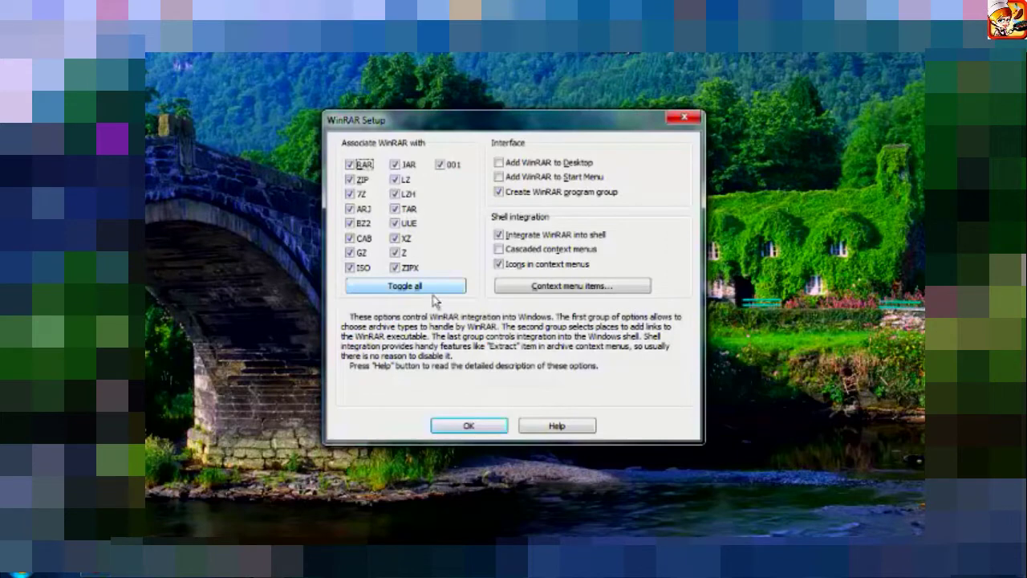
# - Associate WinRAR with all archive types, finish the setup and close the remaining windows
pyautogui.click(417, 293)
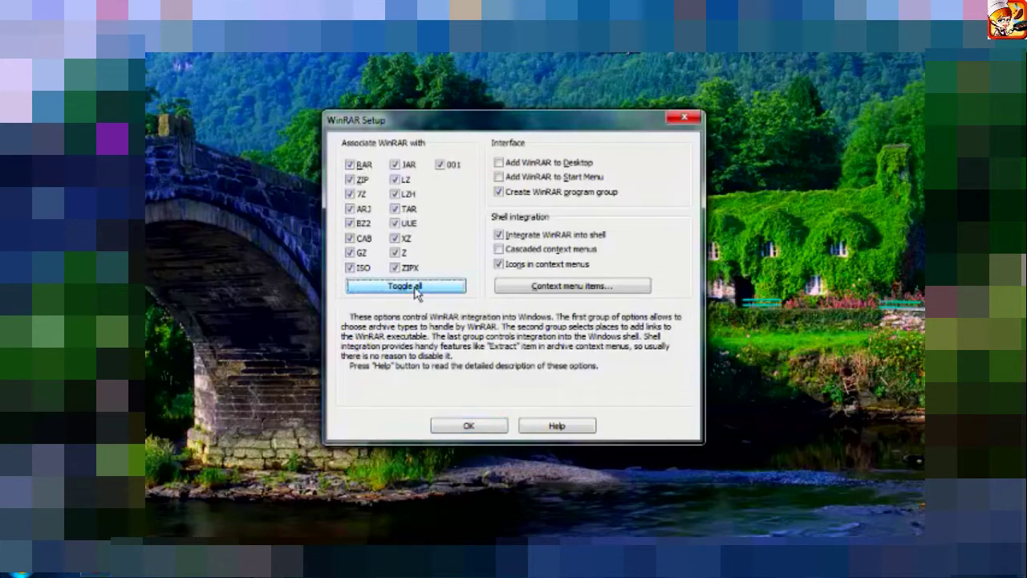
pyautogui.click(477, 430)
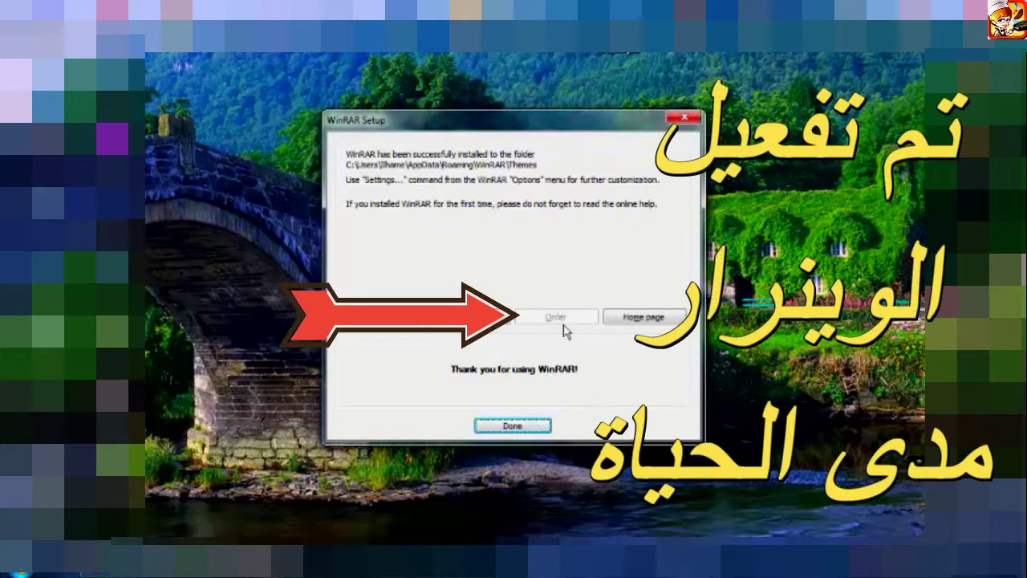
pyautogui.click(512, 426)
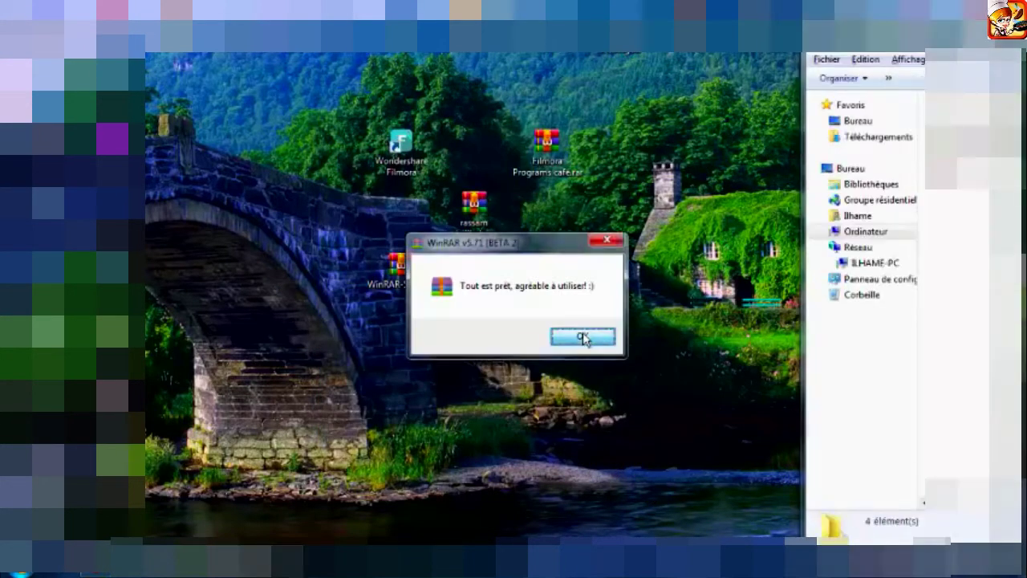
pyautogui.click(583, 336)
pyautogui.hotkey('alt', 'F4')
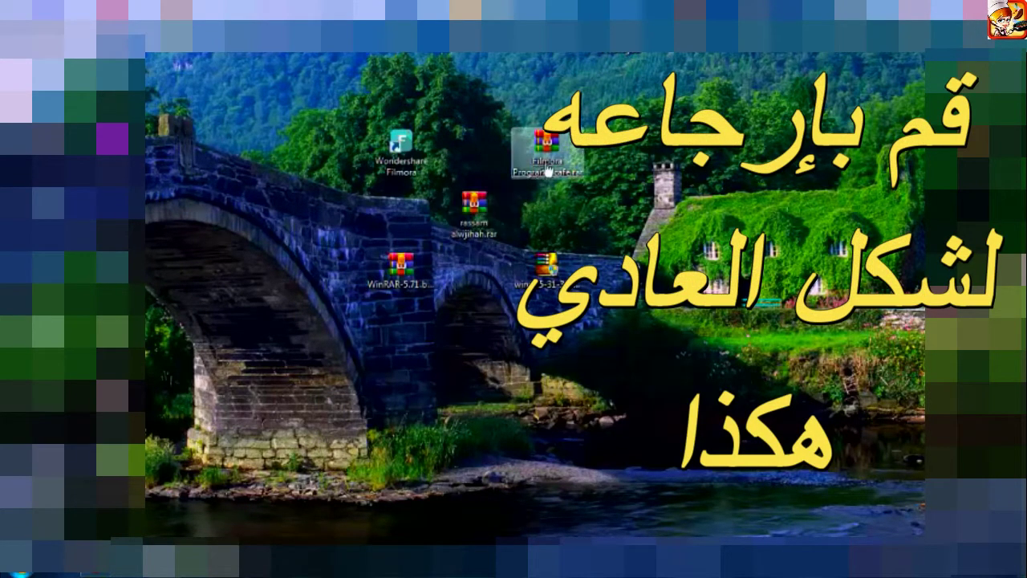
# - Open the WinRAR-5.71 archive from the desktop and apply the Default theme to WinRAR
pyautogui.click(409, 281)
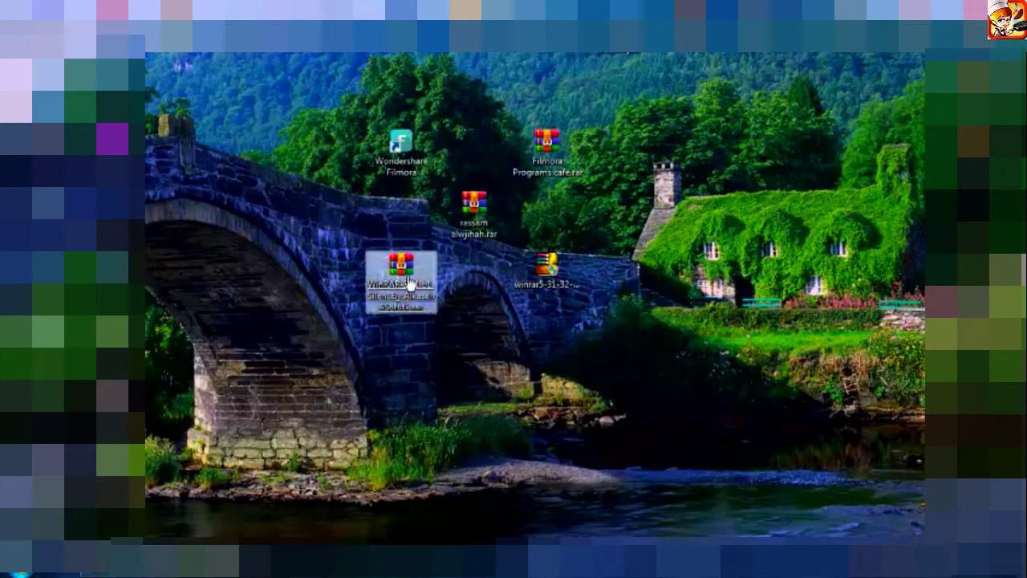
pyautogui.doubleClick(409, 281)
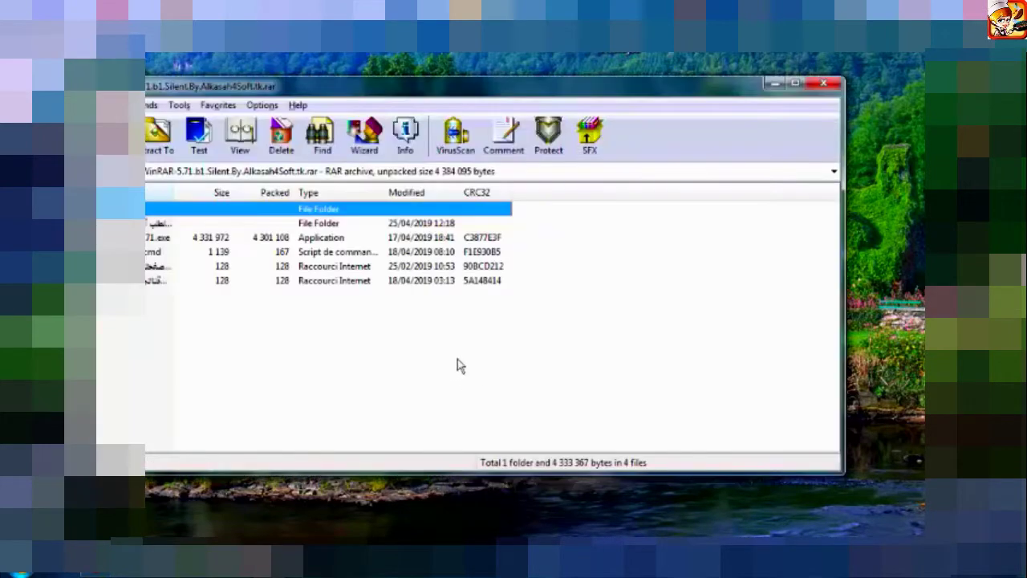
pyautogui.click(262, 105)
pyautogui.moveTo(295, 200)
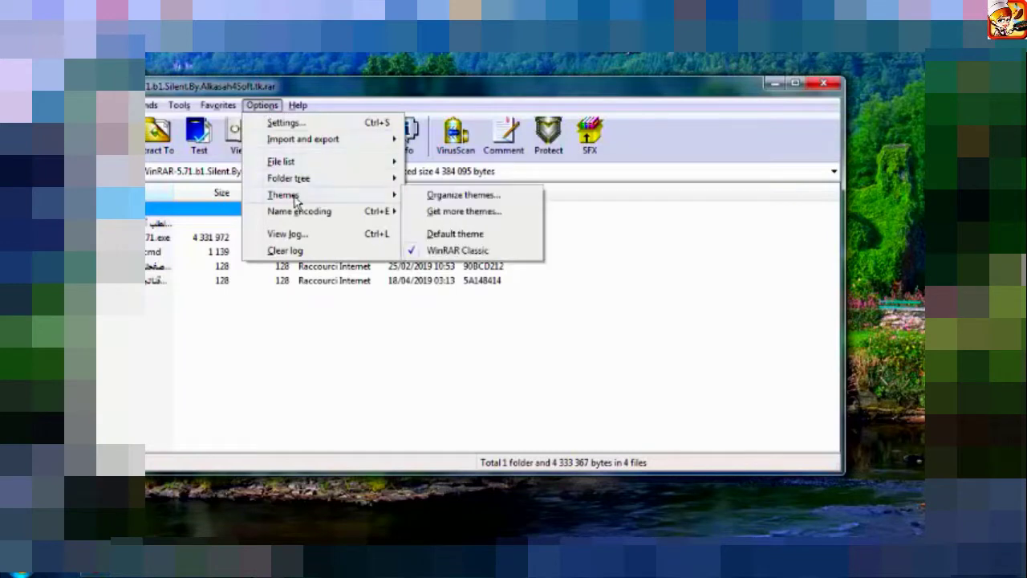
pyautogui.click(423, 235)
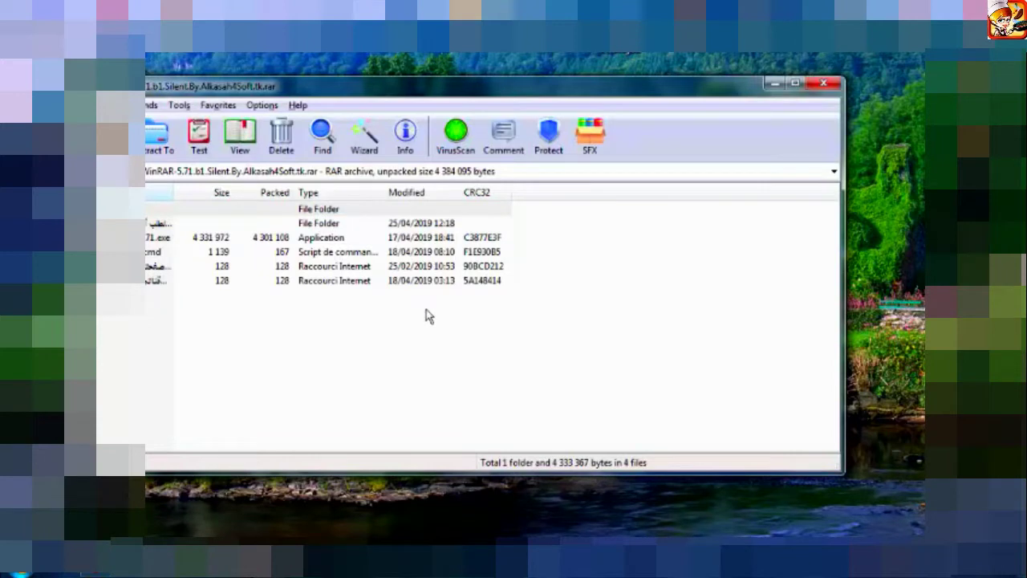
# - Switch WinRAR to the WinRAR Classic theme and close the archive window
pyautogui.click(218, 105)
pyautogui.moveTo(267, 108)
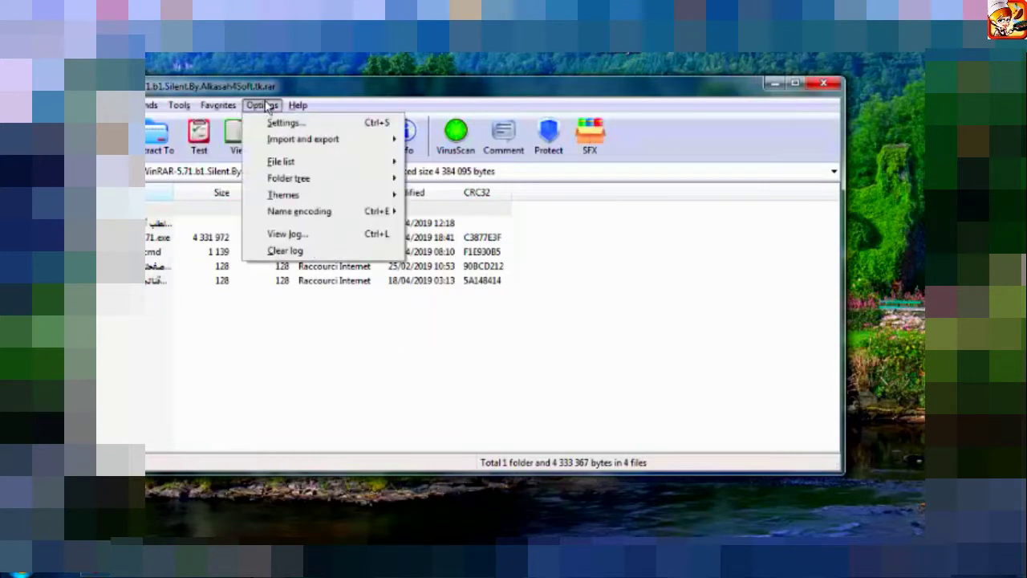
pyautogui.moveTo(275, 198)
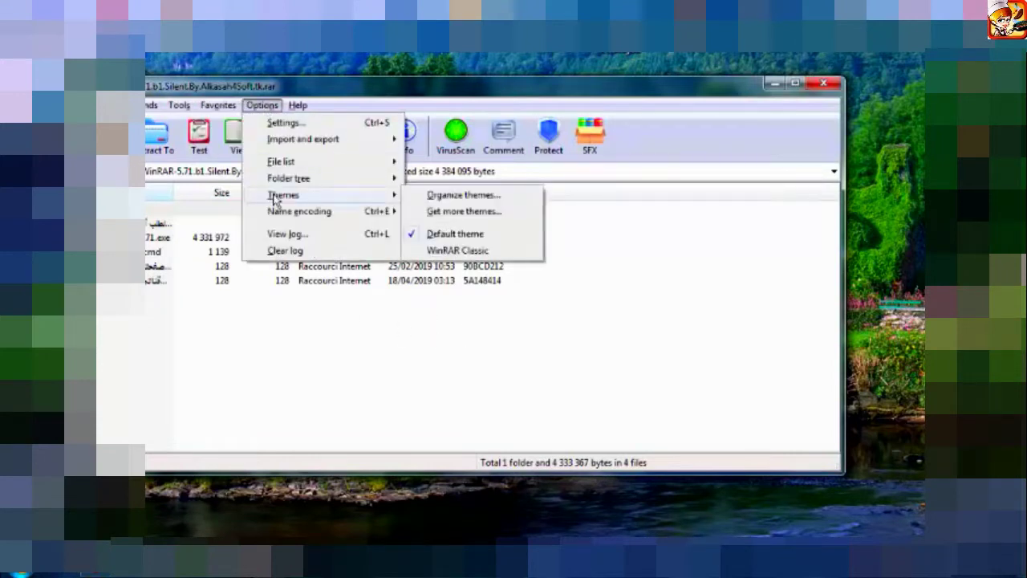
pyautogui.click(414, 251)
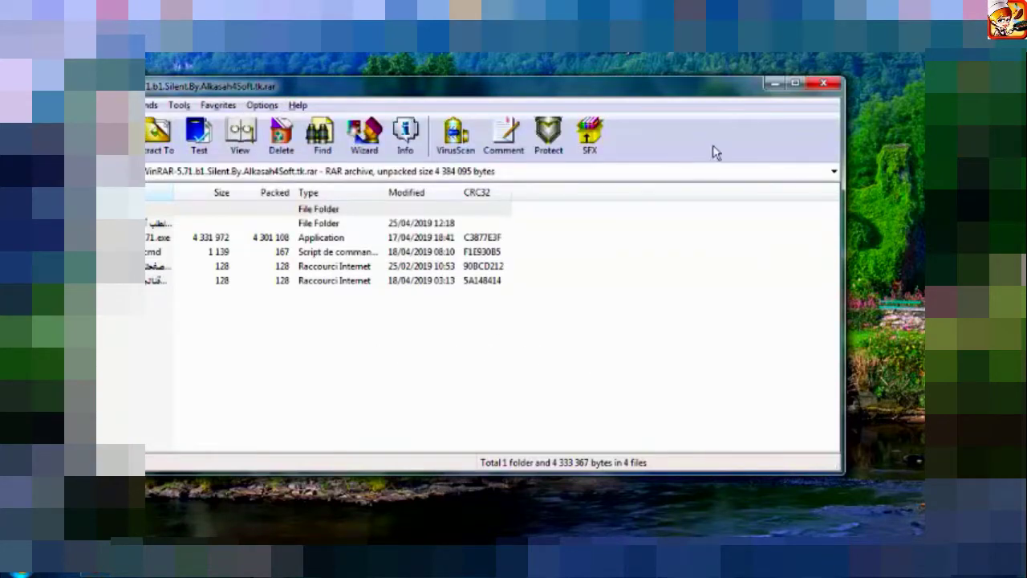
pyautogui.click(824, 85)
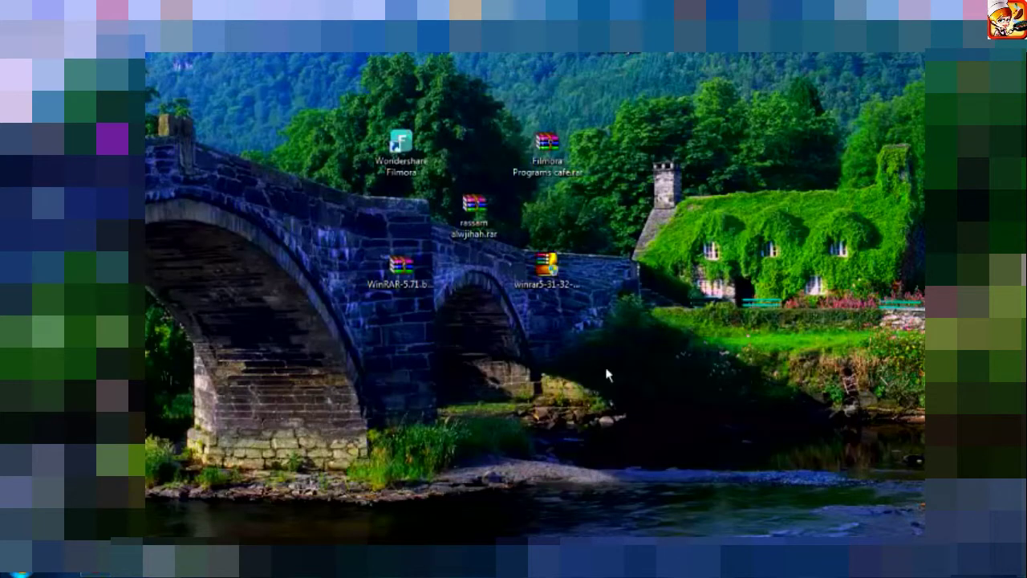
pyautogui.click(474, 221)
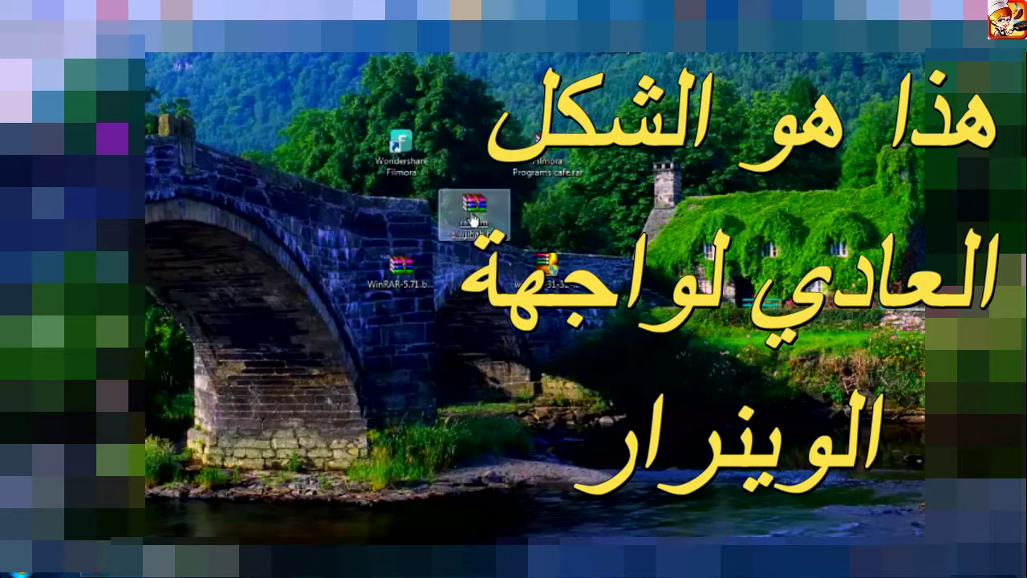
pyautogui.click(399, 268)
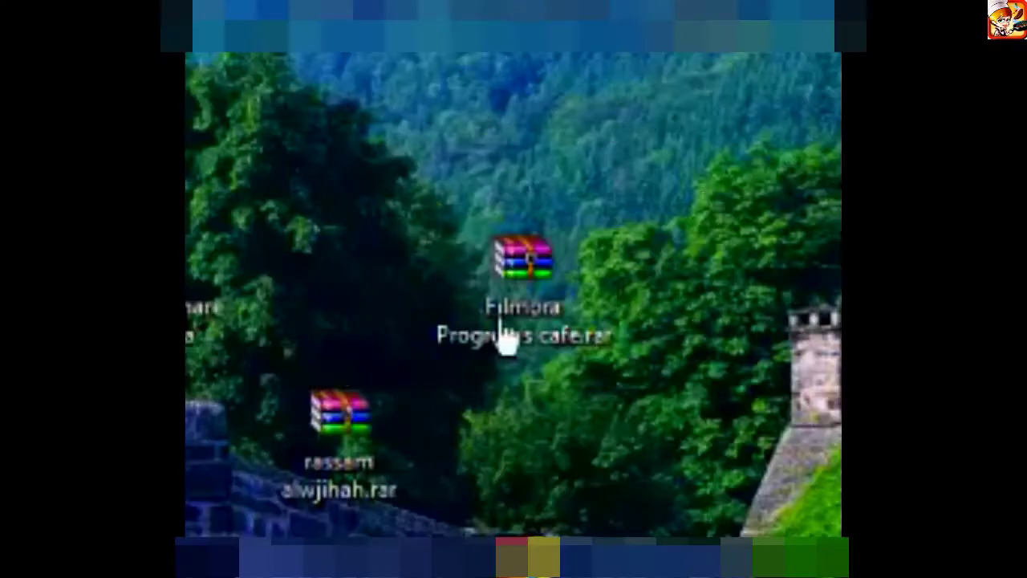
# - Open Filmora Programs cafe.rar, run the application file in its folder, and start Wondershare Filmora from the desktop
pyautogui.click(514, 309)
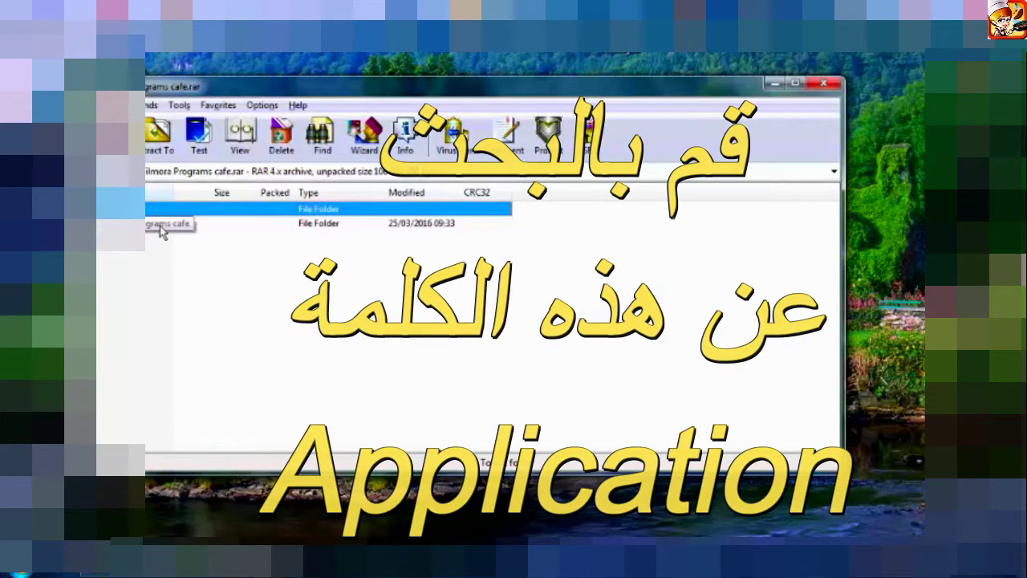
pyautogui.doubleClick(190, 228)
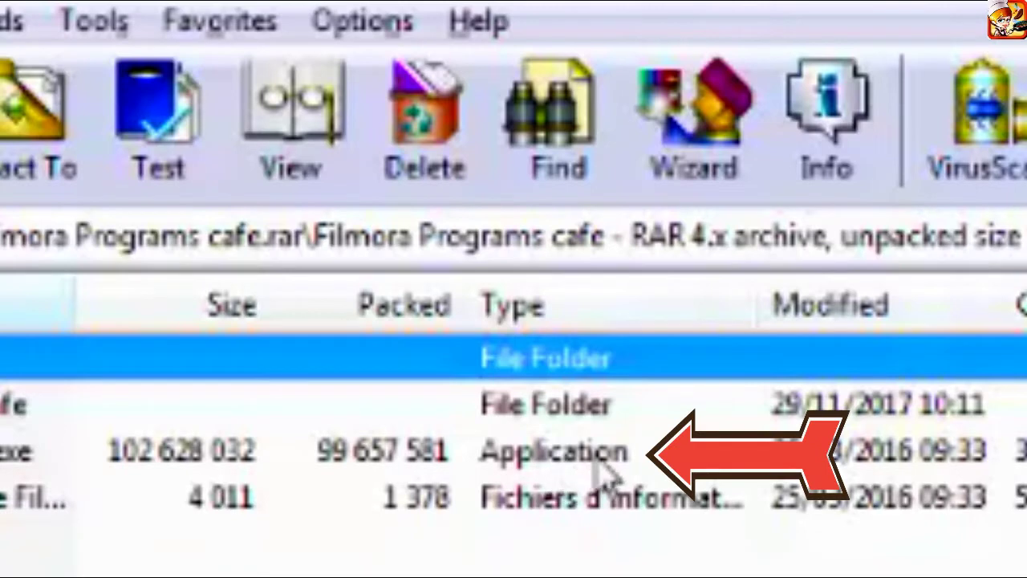
pyautogui.click(615, 467)
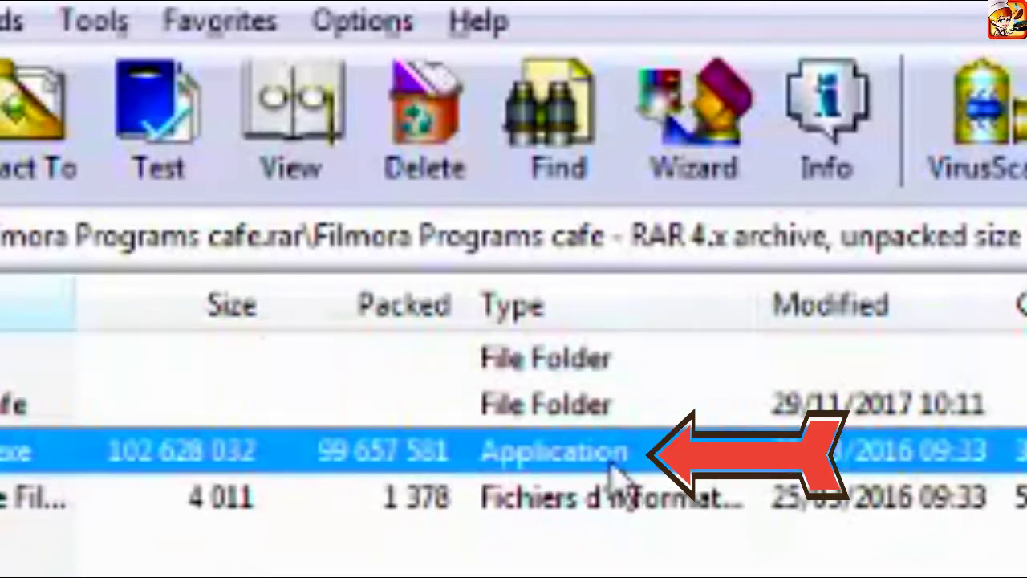
pyautogui.doubleClick(622, 456)
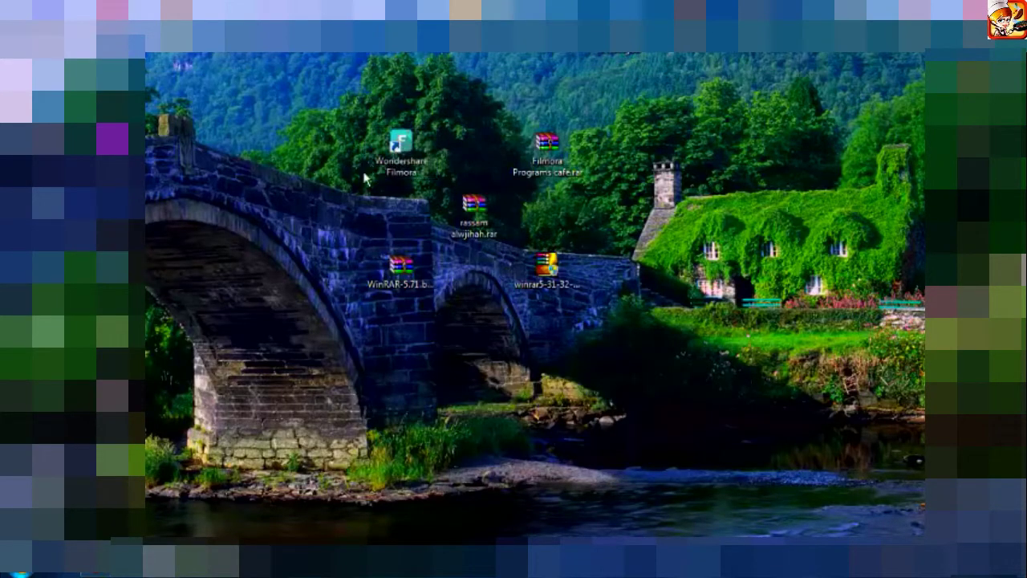
pyautogui.doubleClick(398, 153)
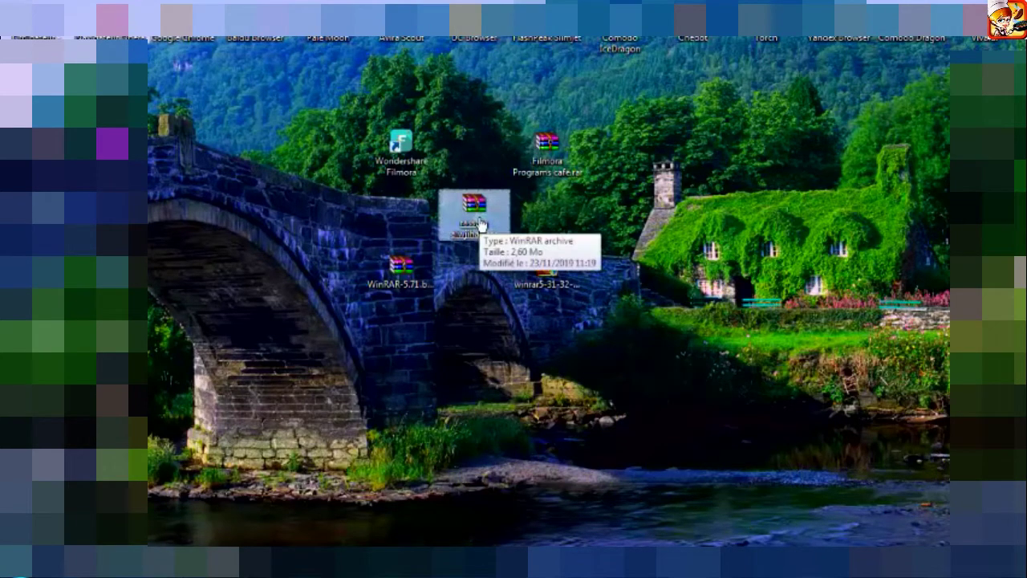
# - Run the Arabic text converter from the rassam alwjihah.rar archive, move its window to view it, and close it
pyautogui.doubleClick(479, 224)
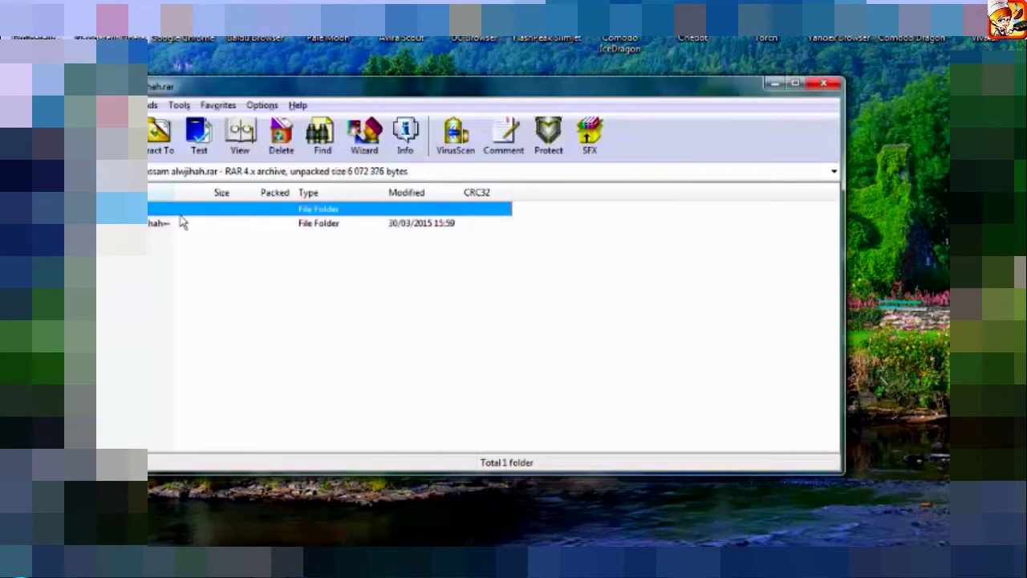
pyautogui.doubleClick(184, 224)
pyautogui.doubleClick(184, 225)
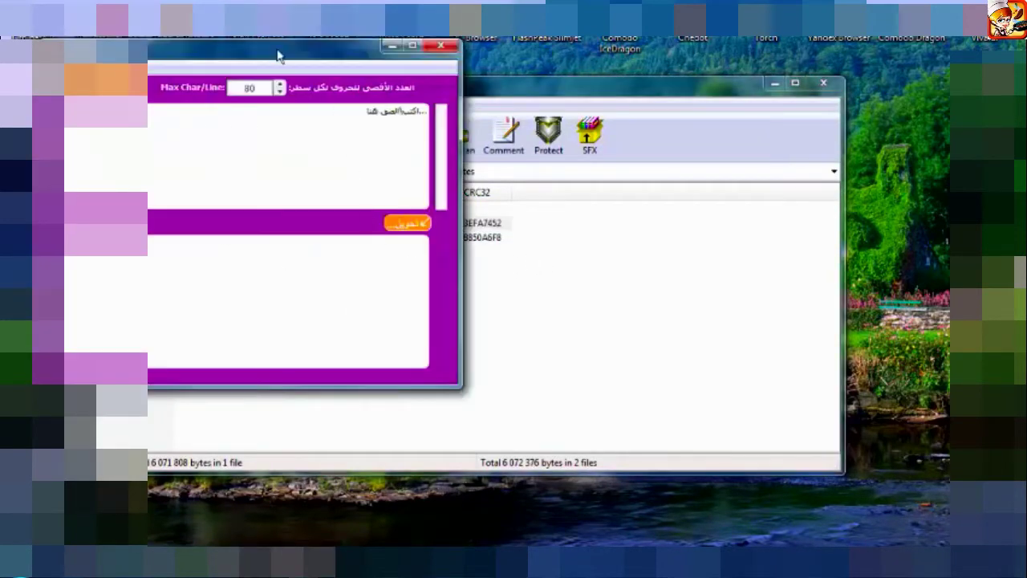
pyautogui.moveTo(277, 54); pyautogui.dragTo(511, 53)
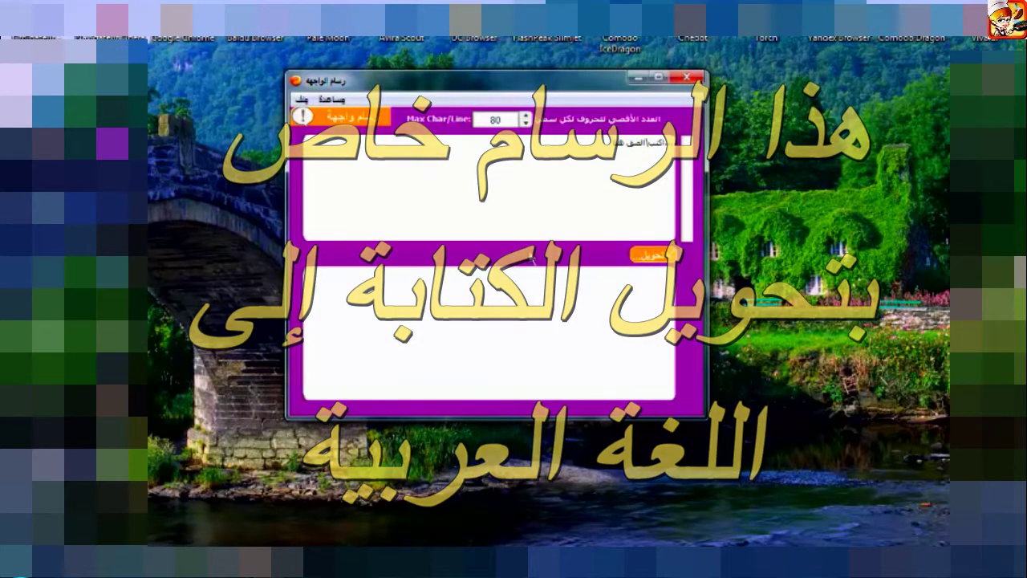
pyautogui.click(686, 79)
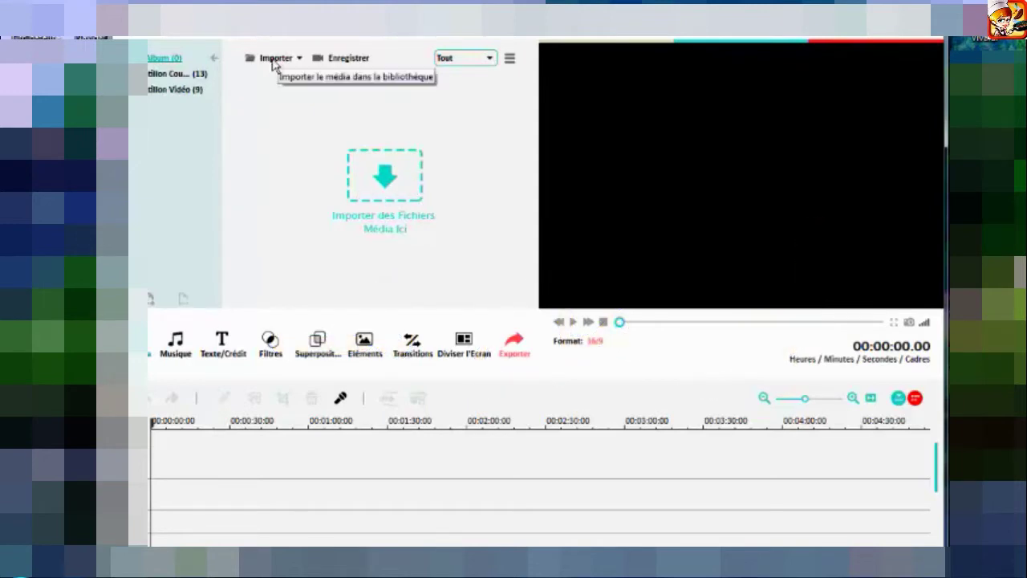
# - Import the Où est Chicky video from the Video folder in Téléchargements into Filmora and add it to the project
pyautogui.doubleClick(297, 156)
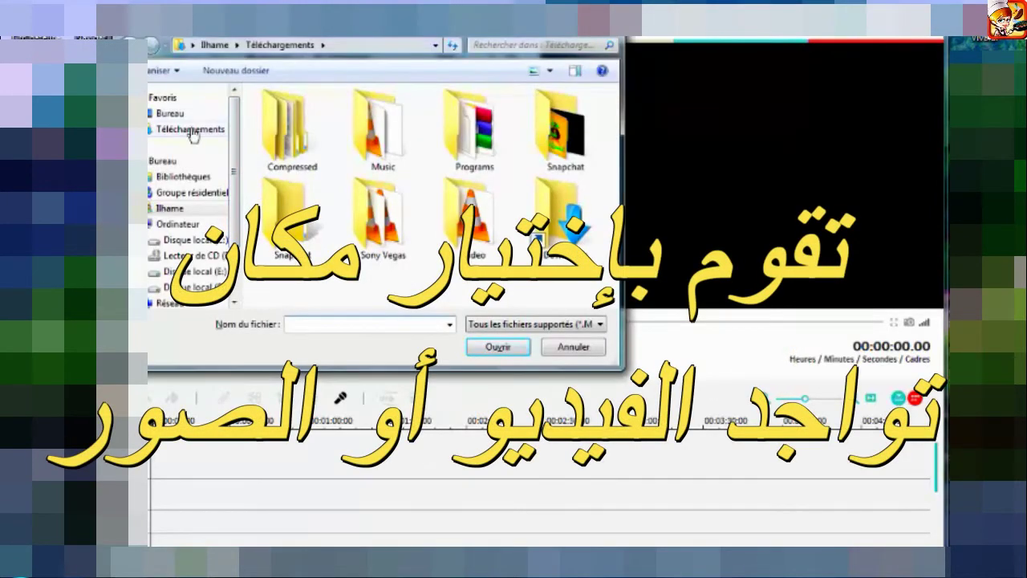
pyautogui.click(191, 130)
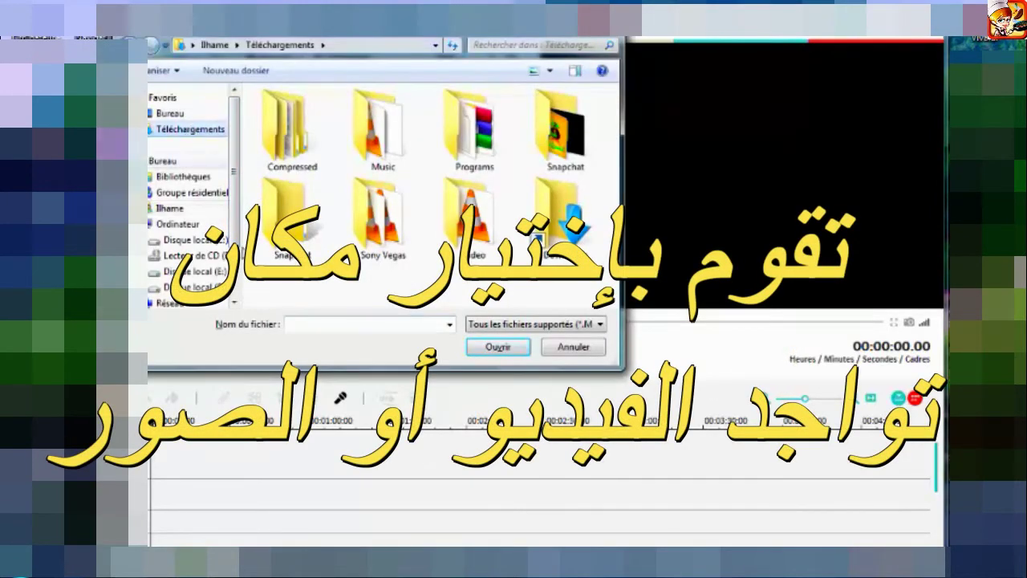
pyautogui.doubleClick(474, 237)
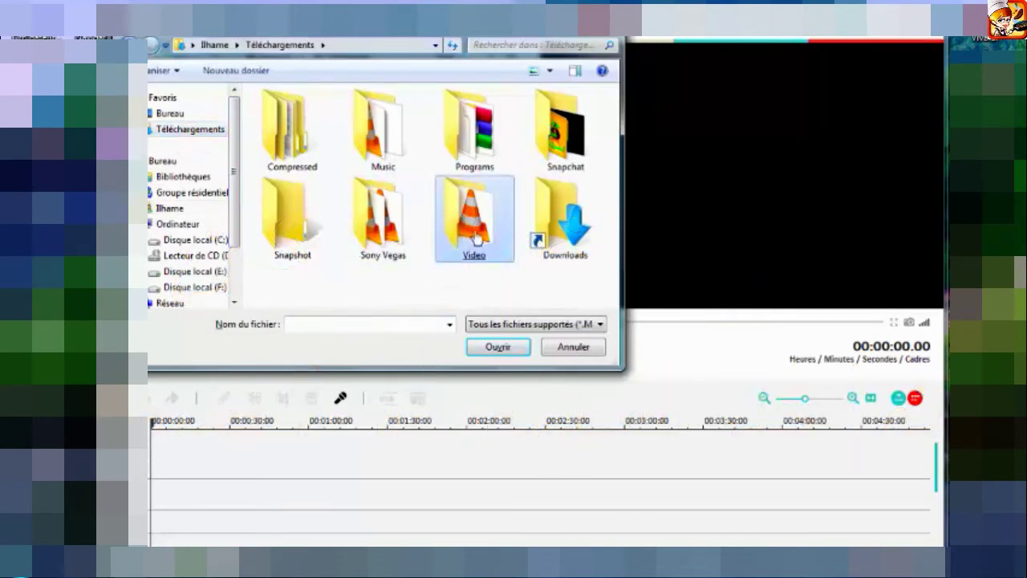
pyautogui.doubleClick(383, 161)
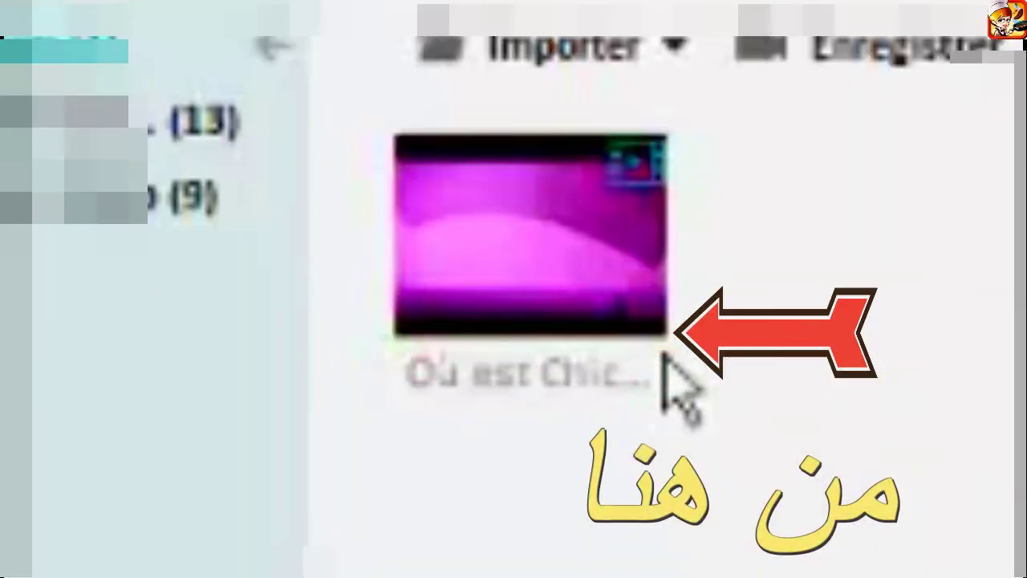
pyautogui.moveTo(647, 355)
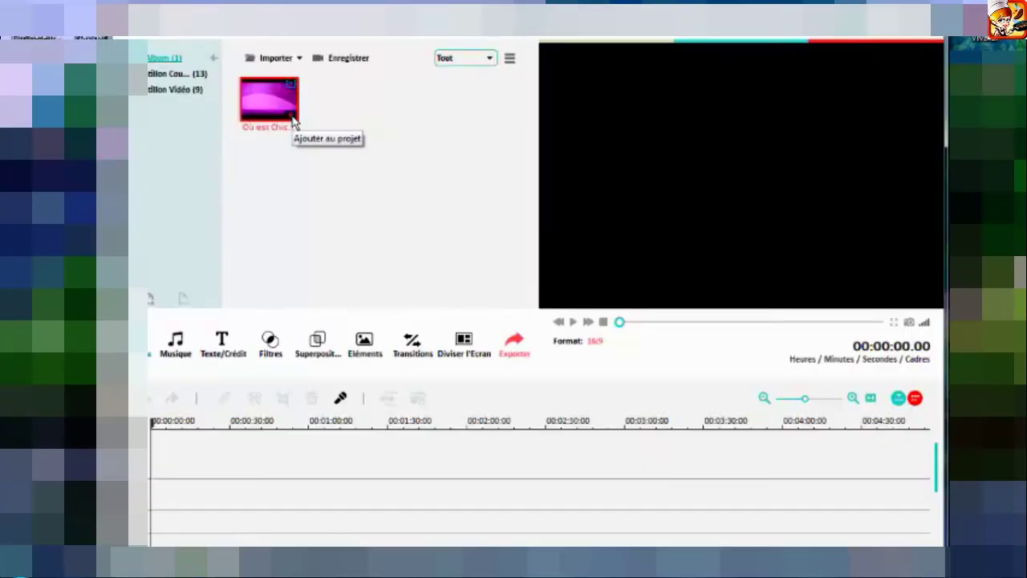
pyautogui.click(293, 120)
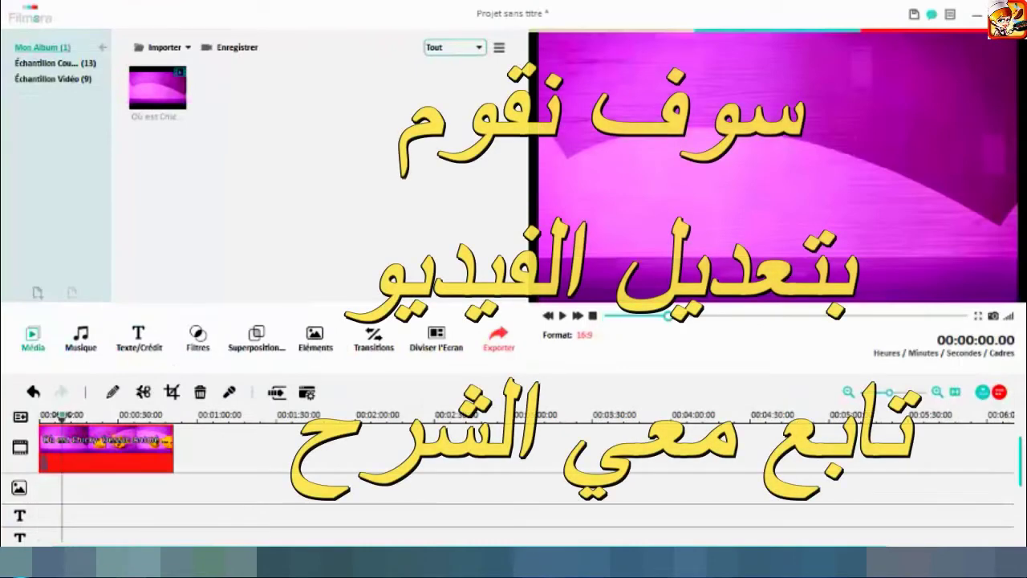
# - Try raising the Chicky clip's contrast to 24 along with its saturation, and undo the adjustment
pyautogui.moveTo(49, 417); pyautogui.dragTo(62, 418)
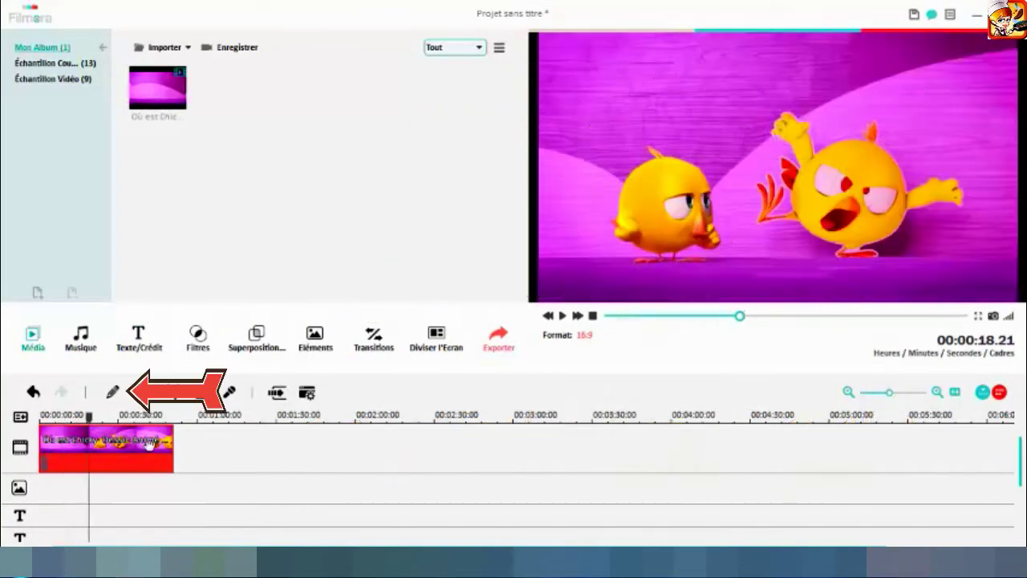
pyautogui.click(113, 392)
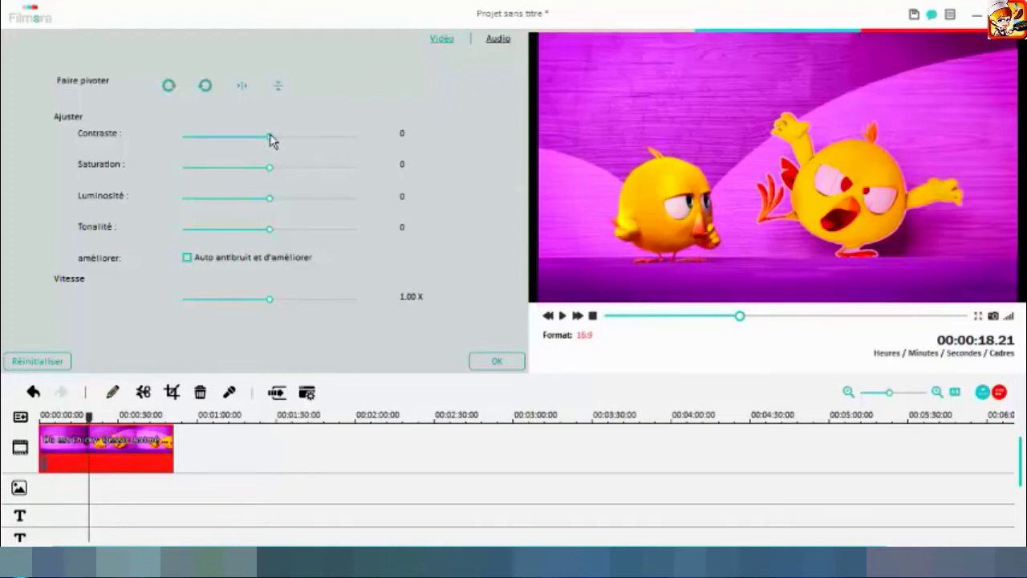
pyautogui.moveTo(277, 136); pyautogui.dragTo(291, 136)
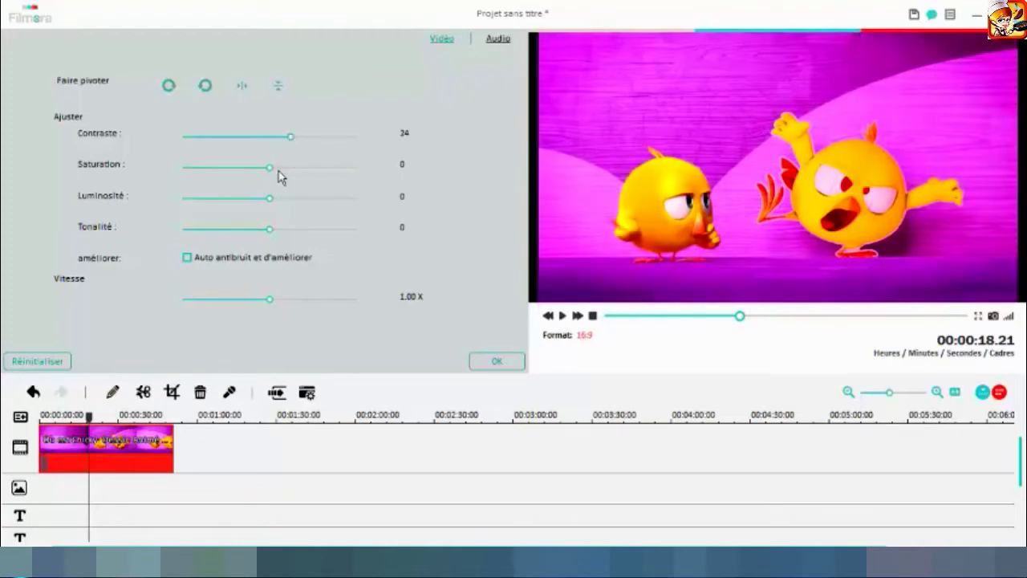
pyautogui.moveTo(271, 174)
pyautogui.mouseDown()
pyautogui.moveTo(300, 172)
pyautogui.moveTo(268, 172)
pyautogui.moveTo(277, 170)
pyautogui.mouseUp()
pyautogui.click(500, 361)
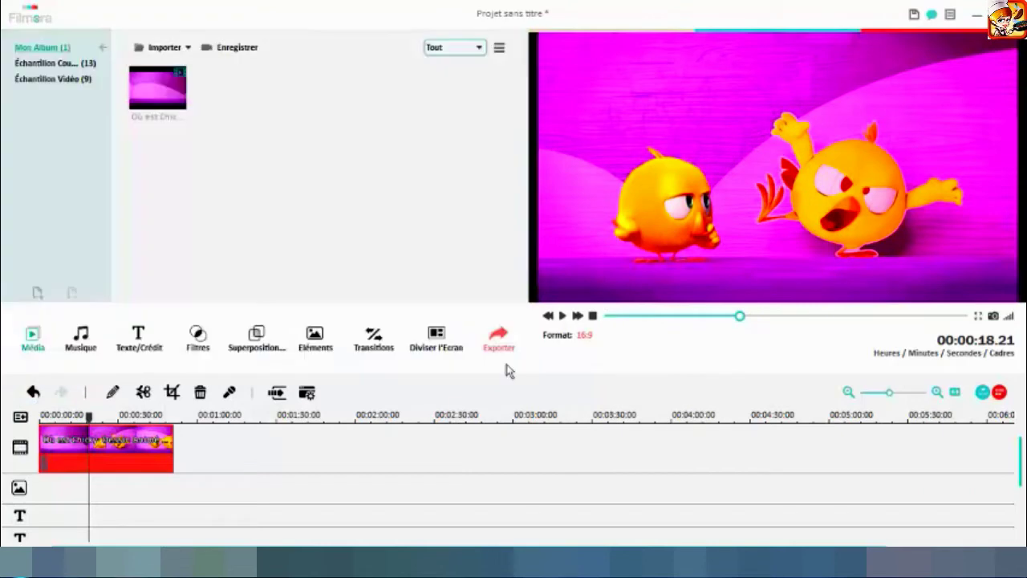
pyautogui.click(32, 393)
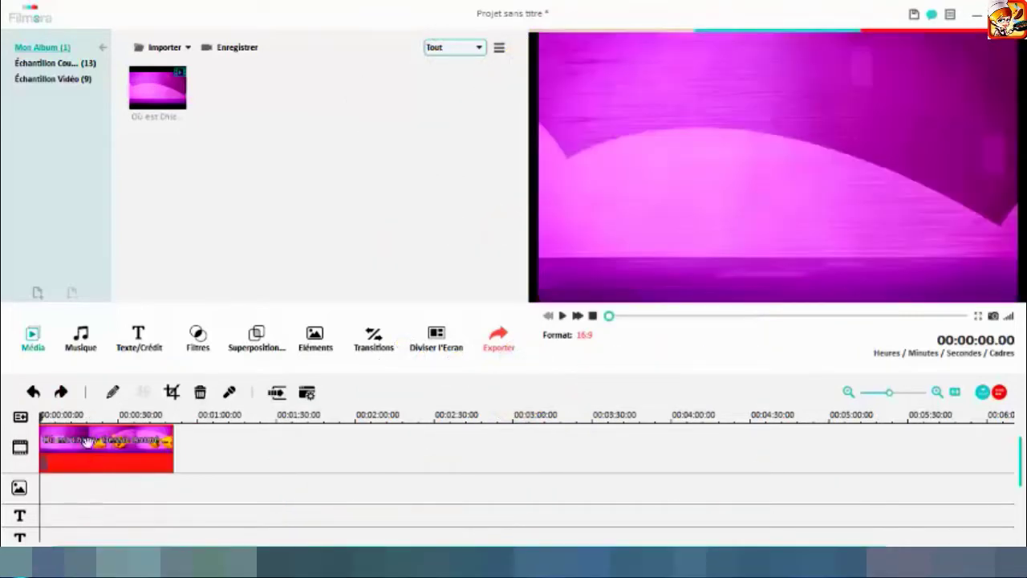
# - Import the two pictures, images and téléchargement, from the Téléchargements folder into the album
pyautogui.click(103, 478)
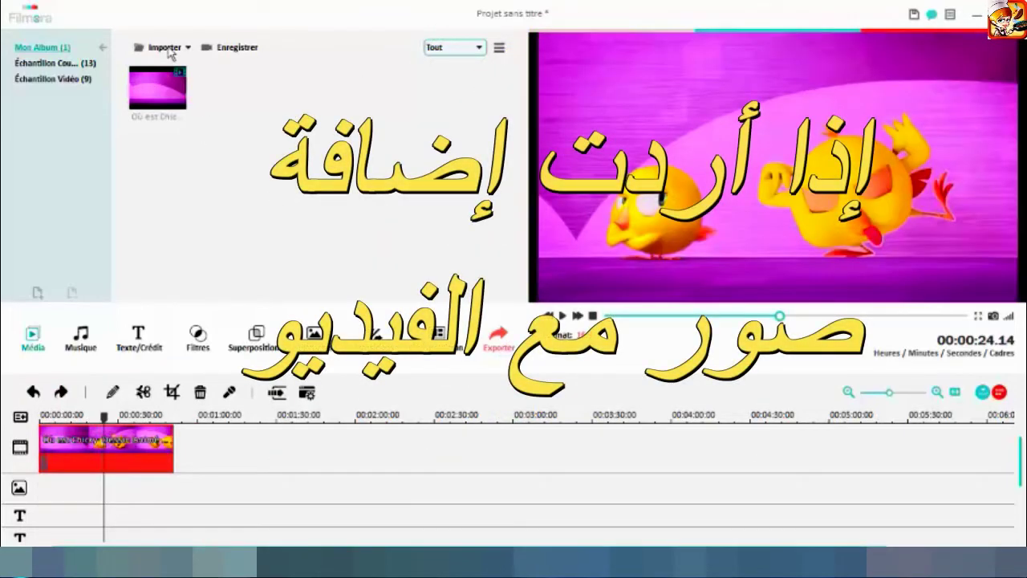
pyautogui.click(164, 48)
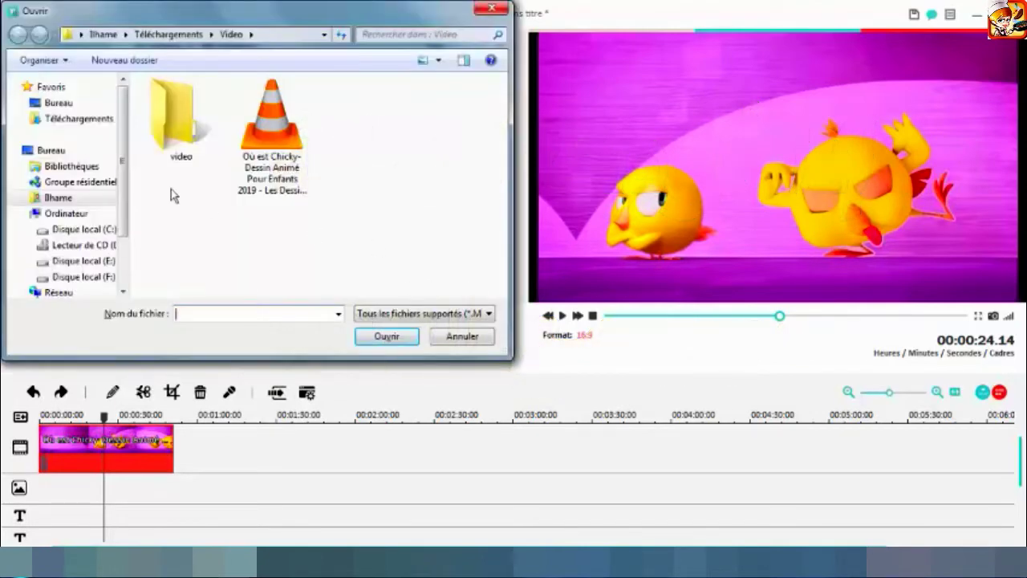
pyautogui.click(78, 120)
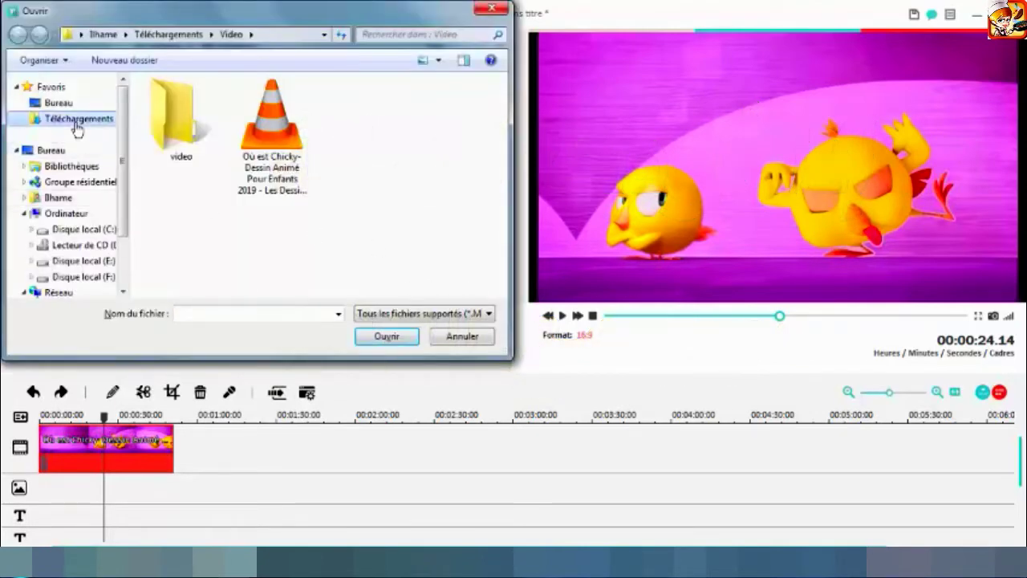
pyautogui.scroll(-1, 374, 275)
pyautogui.click(374, 275)
pyautogui.scroll(-1, 369, 257)
pyautogui.moveTo(365, 243); pyautogui.dragTo(153, 253)
pyautogui.click(389, 337)
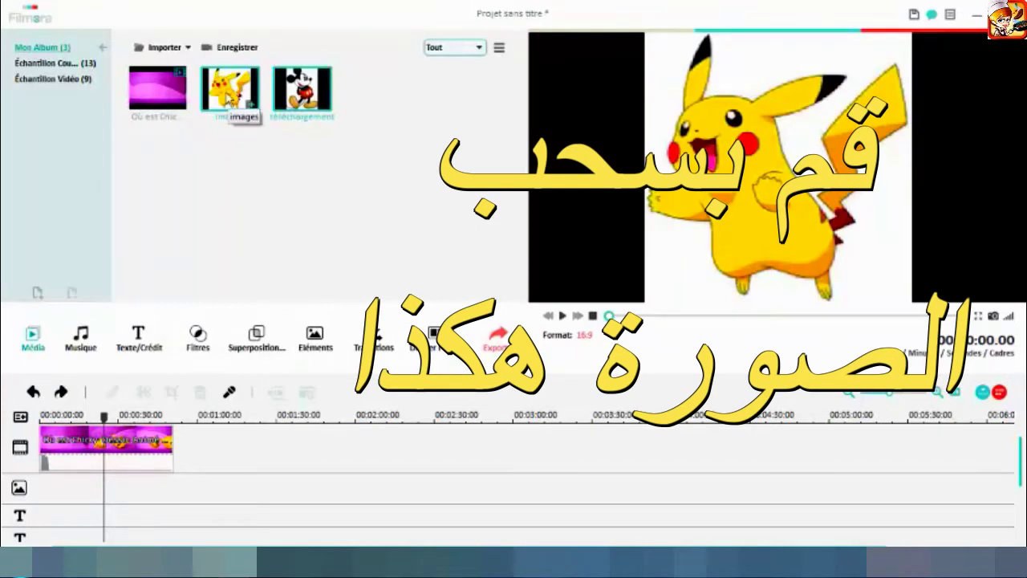
# - Place the Pikachu picture on the first image track and stretch it to span the whole video clip
pyautogui.moveTo(240, 92); pyautogui.dragTo(71, 487)
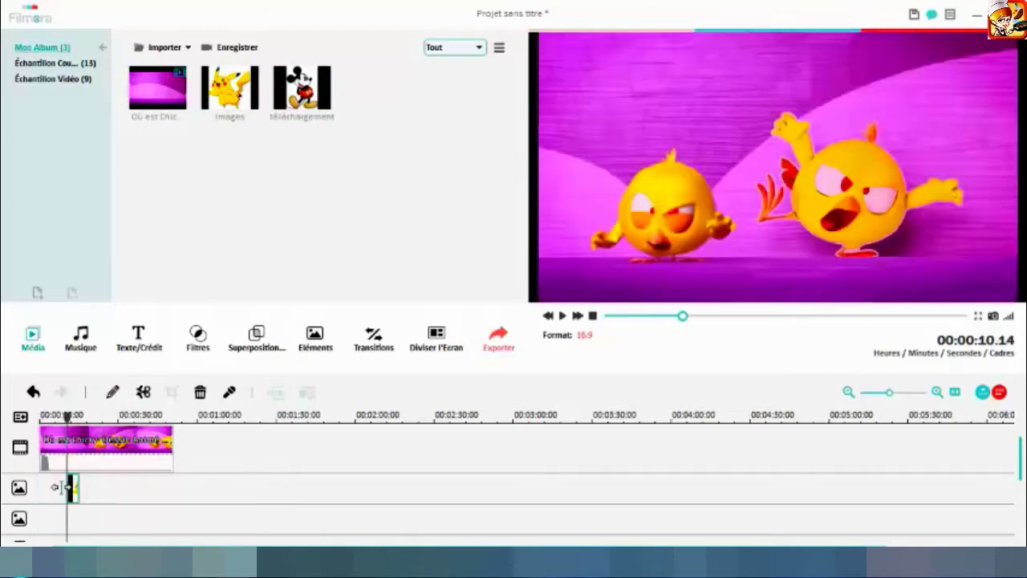
pyautogui.press('Delete')
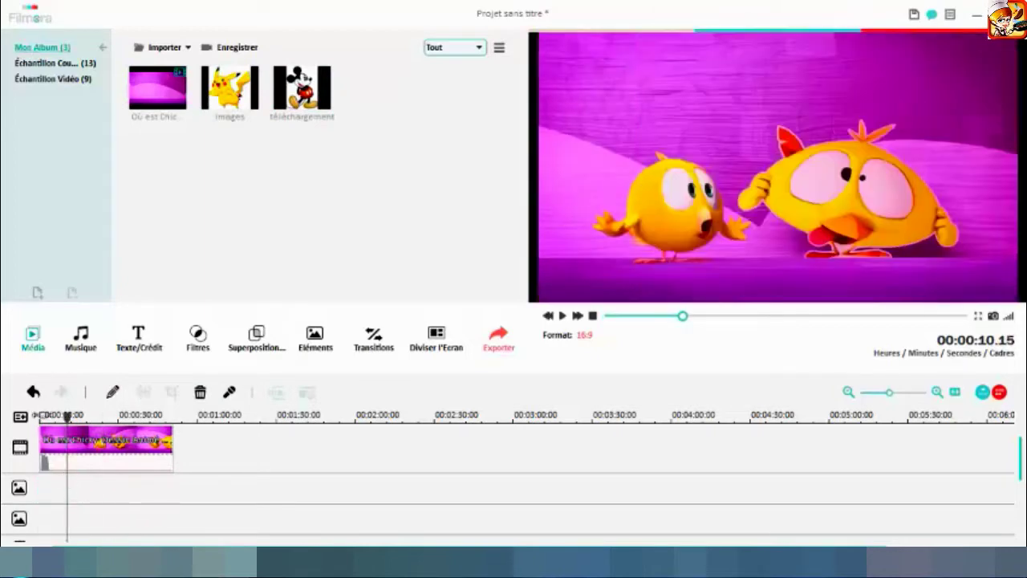
pyautogui.click(35, 392)
pyautogui.moveTo(78, 481); pyautogui.dragTo(173, 485)
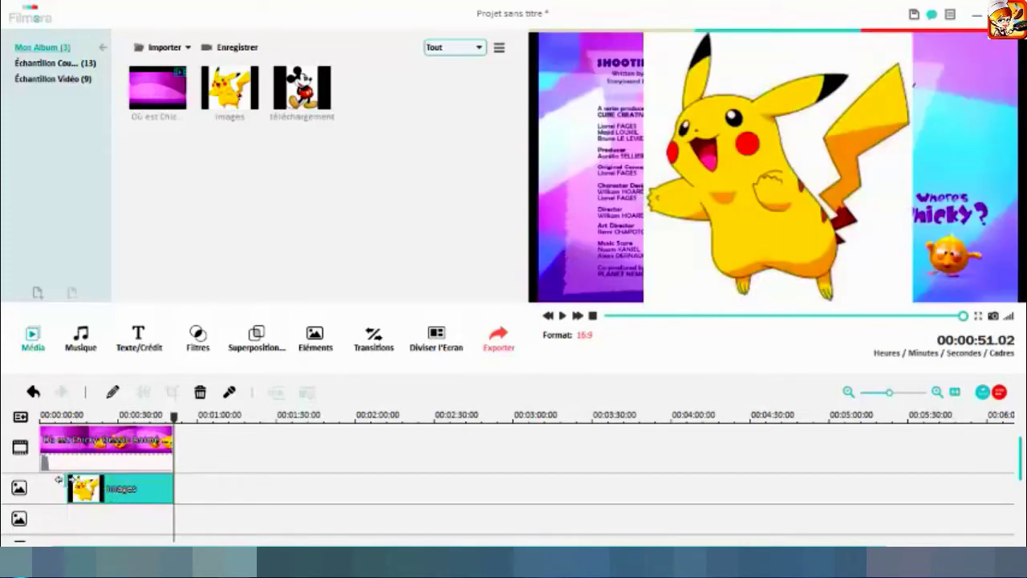
pyautogui.moveTo(61, 479); pyautogui.dragTo(41, 474)
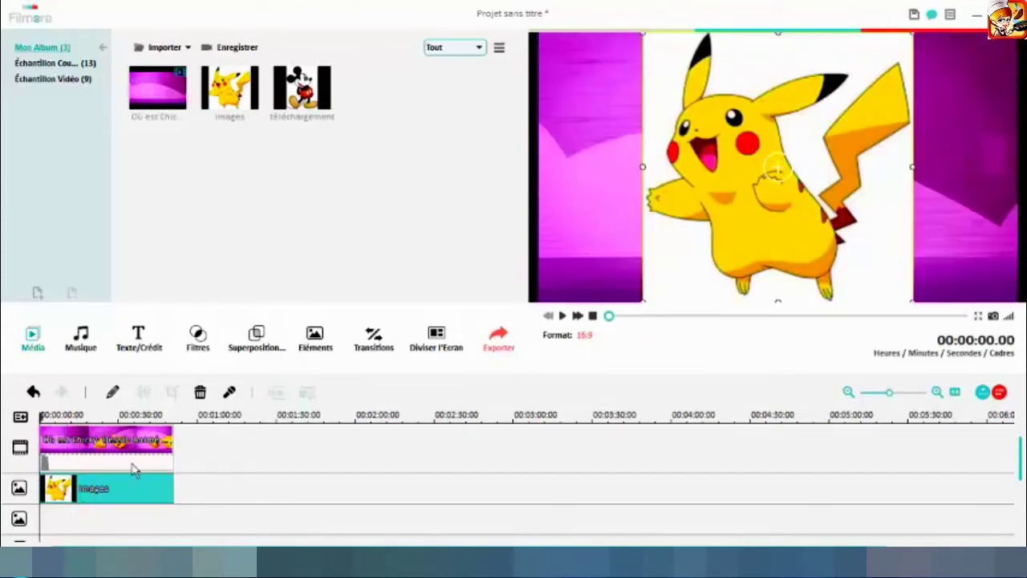
# - Shrink the Pikachu picture in the preview and place it near the top centre of the video frame
pyautogui.moveTo(911, 34); pyautogui.dragTo(760, 186)
pyautogui.moveTo(703, 242); pyautogui.dragTo(588, 90)
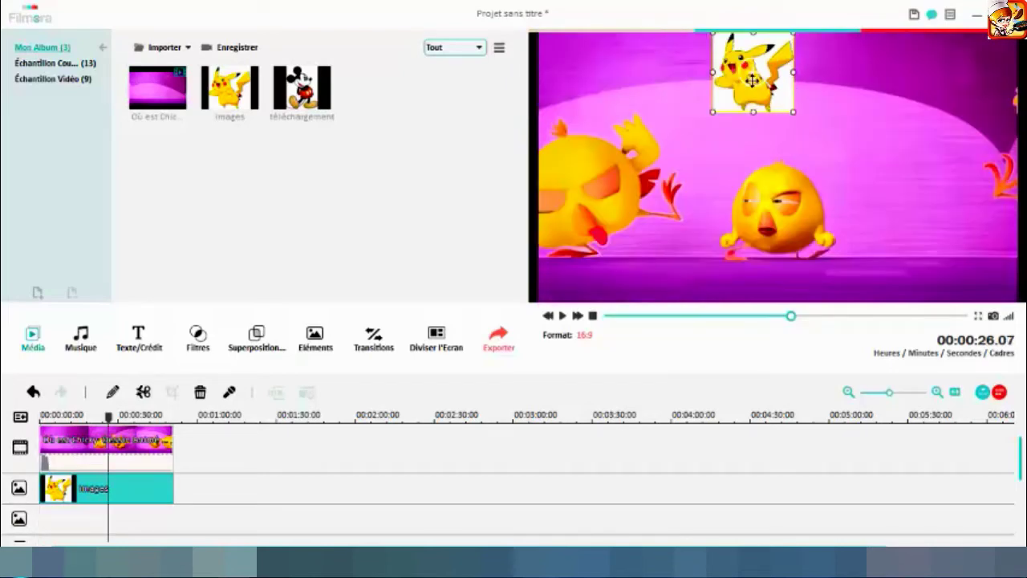
pyautogui.moveTo(752, 81); pyautogui.dragTo(729, 95)
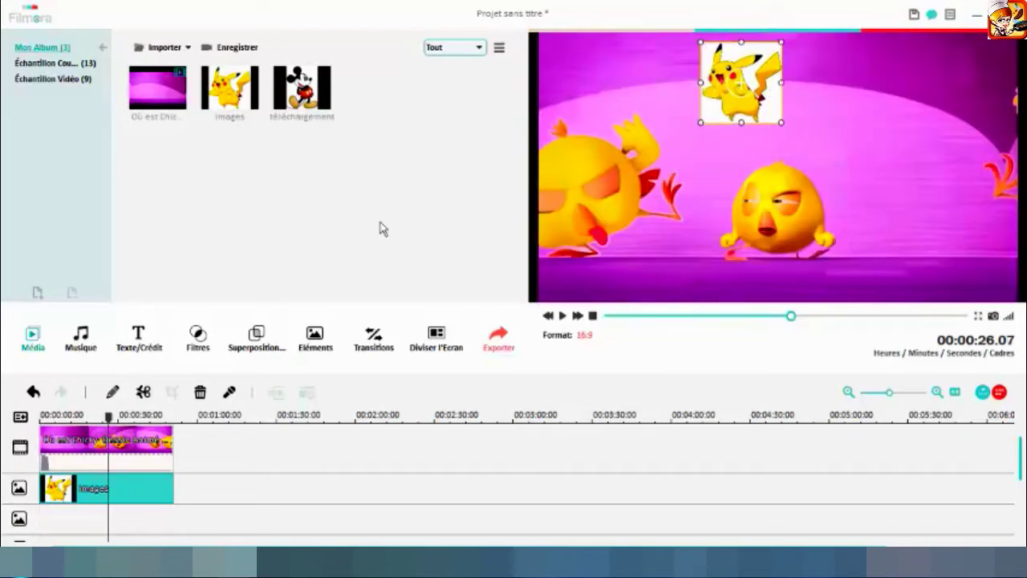
pyautogui.click(234, 465)
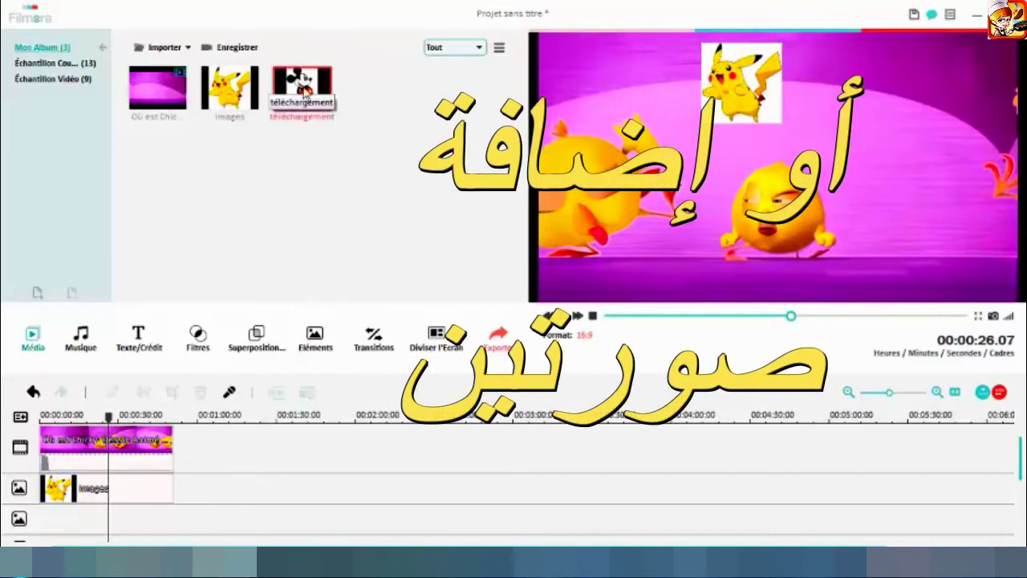
# - Add the Mickey Mouse picture on the second image track for the clip's full length, shrunk into the video frame's upper-left area
pyautogui.moveTo(303, 90); pyautogui.dragTo(49, 512)
pyautogui.moveTo(130, 510); pyautogui.dragTo(172, 511)
pyautogui.click(134, 415)
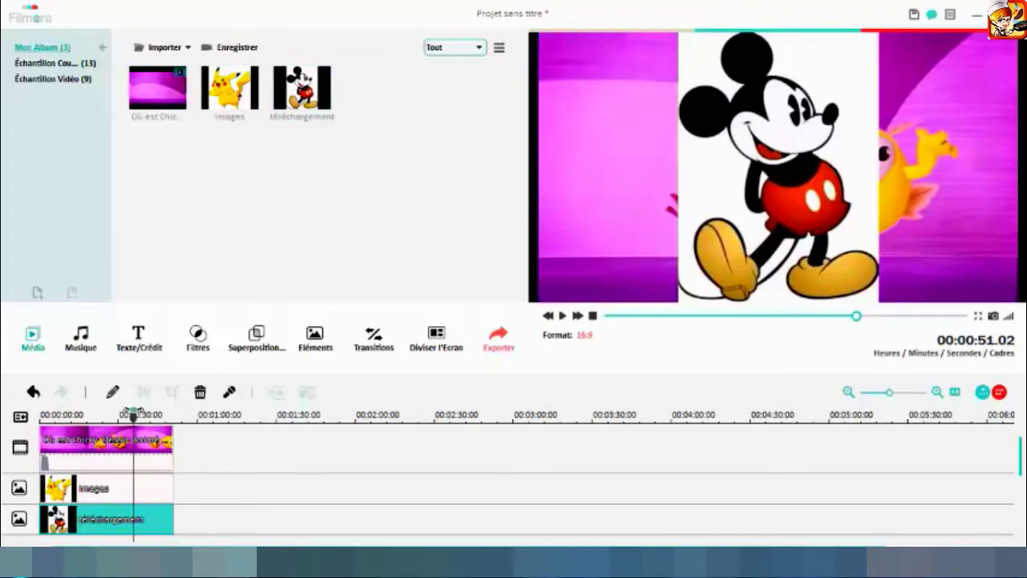
pyautogui.moveTo(878, 32); pyautogui.dragTo(610, 115)
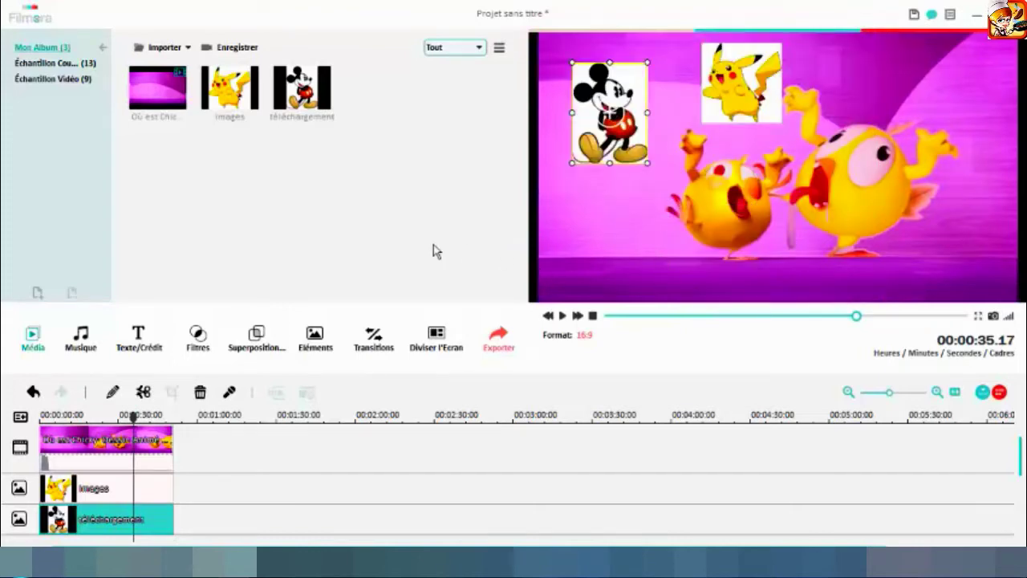
pyautogui.click(471, 461)
# - Add the Nimbus track from Ma Musique to the first music track and shorten it to the video clip's length
pyautogui.click(78, 345)
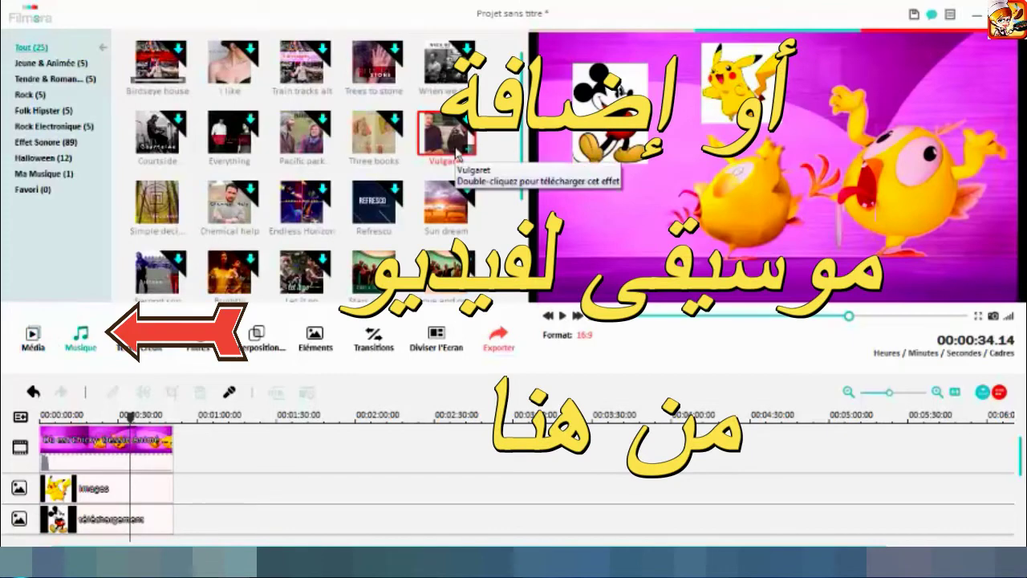
pyautogui.scroll(-3, 452, 161)
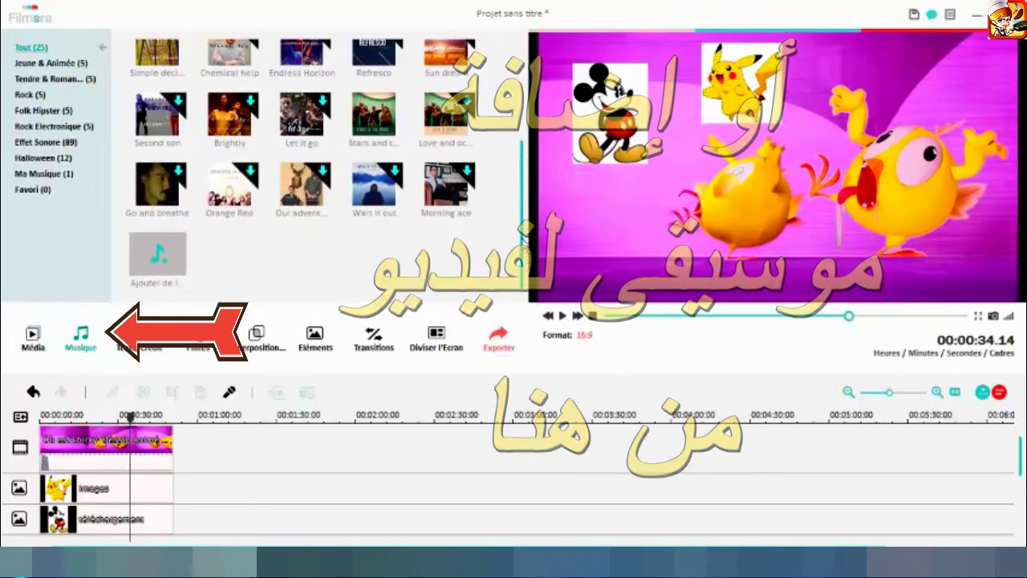
pyautogui.click(161, 258)
pyautogui.moveTo(152, 93)
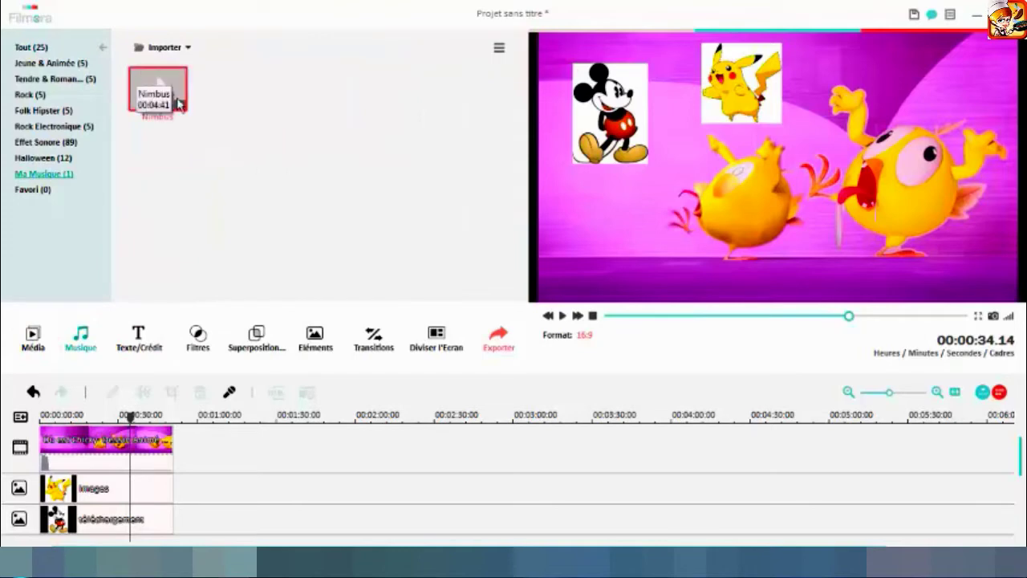
pyautogui.click(183, 112)
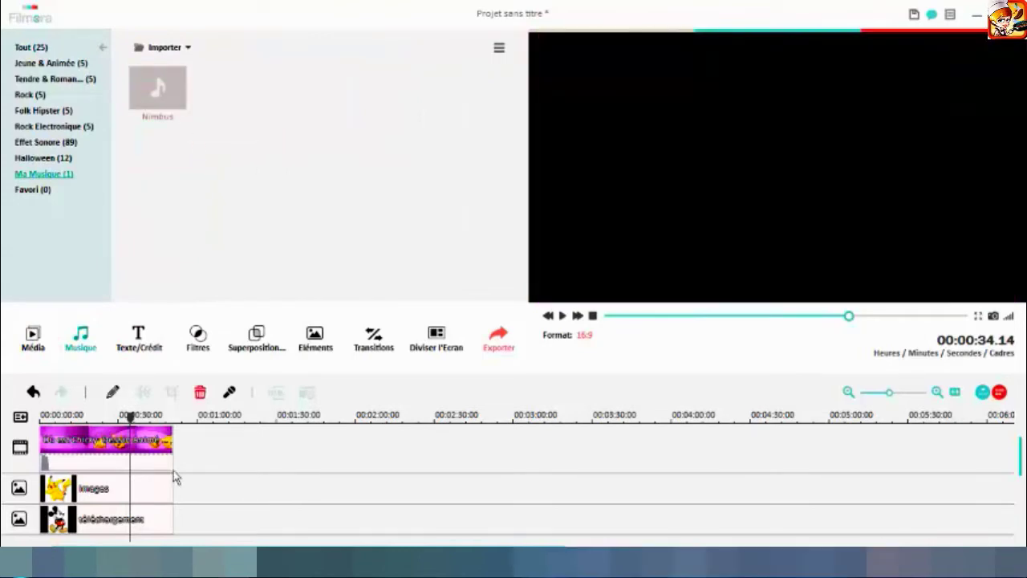
pyautogui.moveTo(247, 484); pyautogui.dragTo(156, 484)
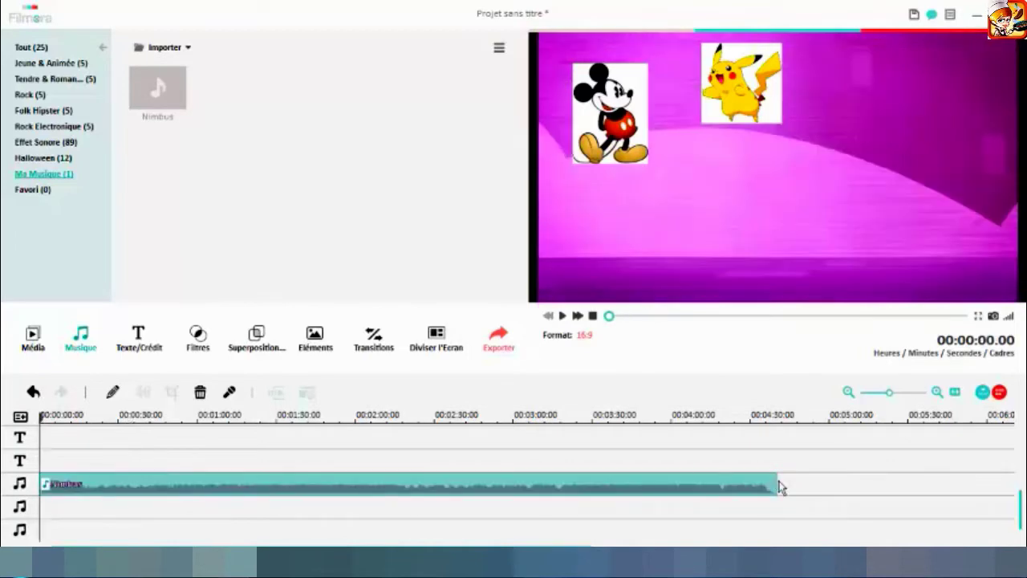
pyautogui.moveTo(776, 475); pyautogui.dragTo(173, 481)
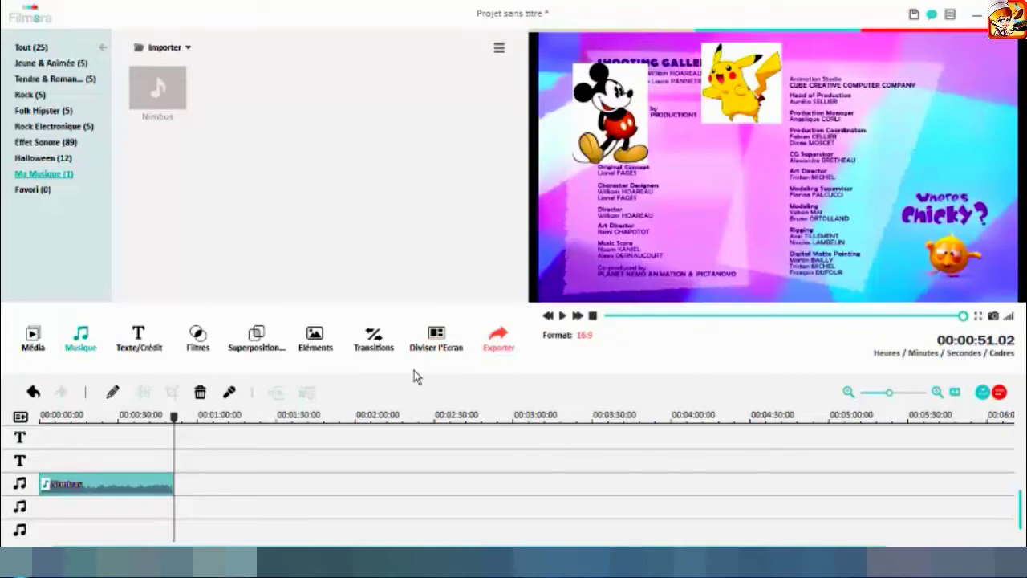
# - Enlarge the timeline area, move the playhead to 00:00:16.14 and browse all the text and credit templates
pyautogui.moveTo(425, 374); pyautogui.dragTo(424, 335)
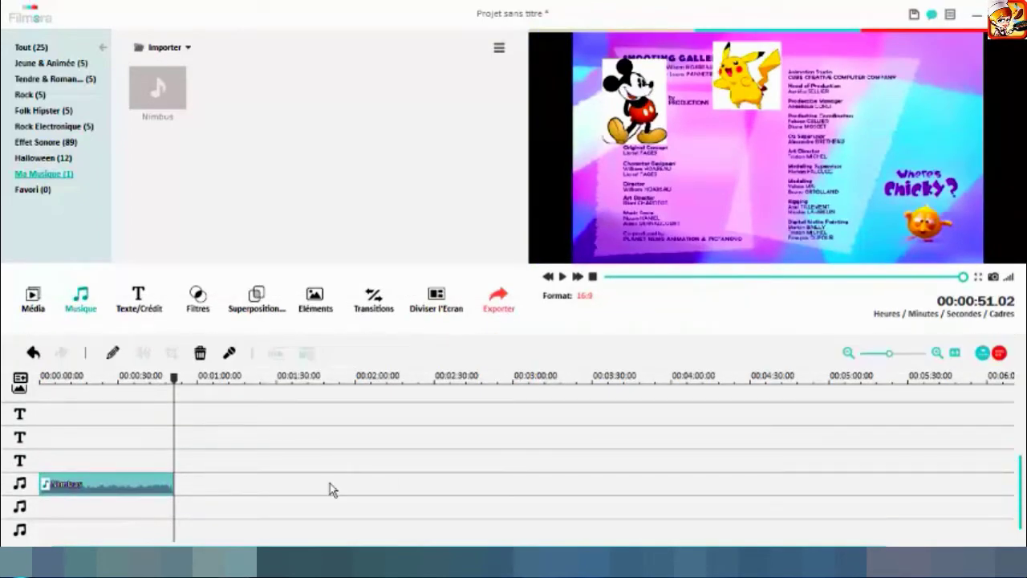
pyautogui.scroll(5, 333, 489)
pyautogui.click(83, 375)
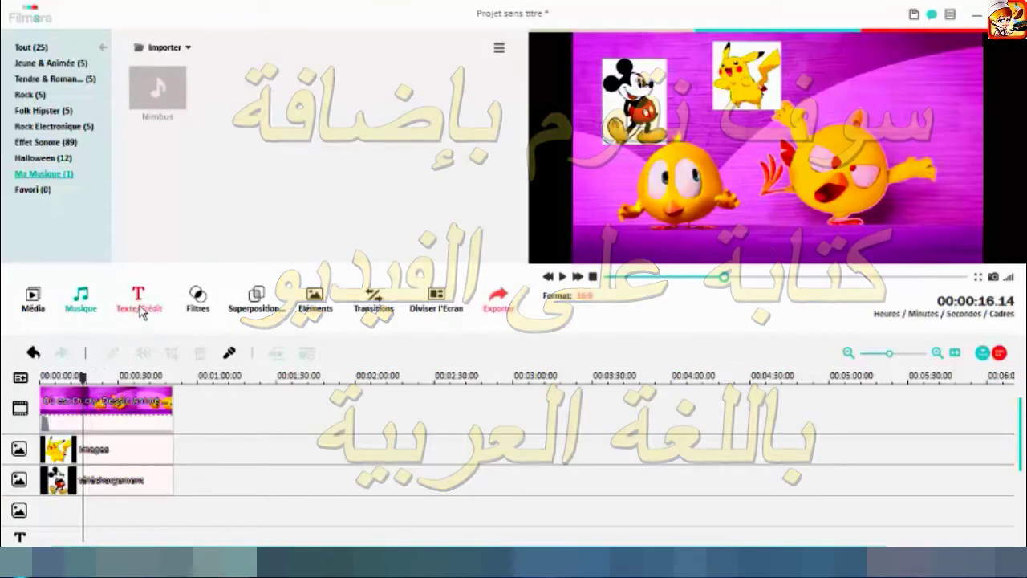
pyautogui.click(140, 300)
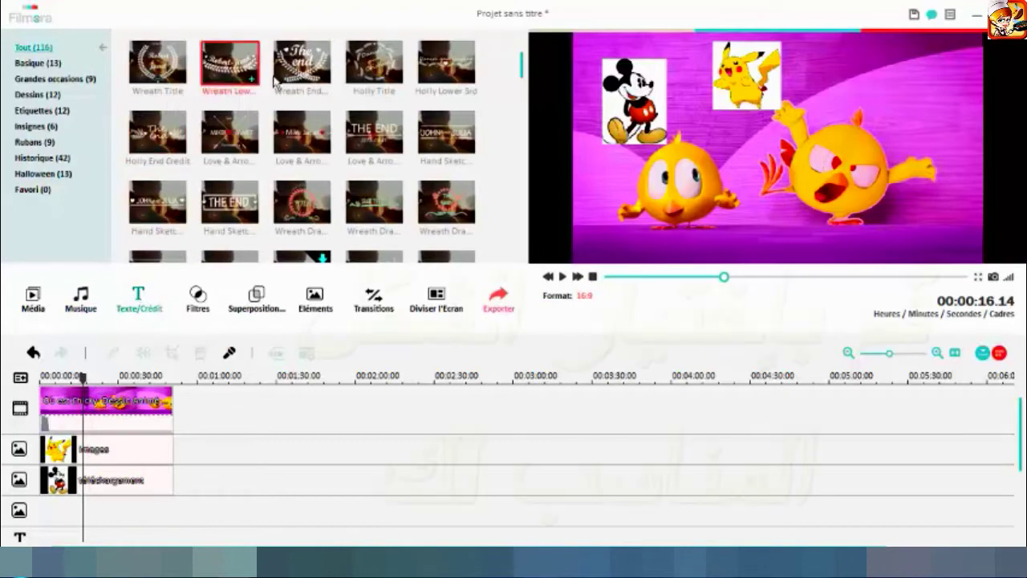
pyautogui.scroll(-1, 523, 78)
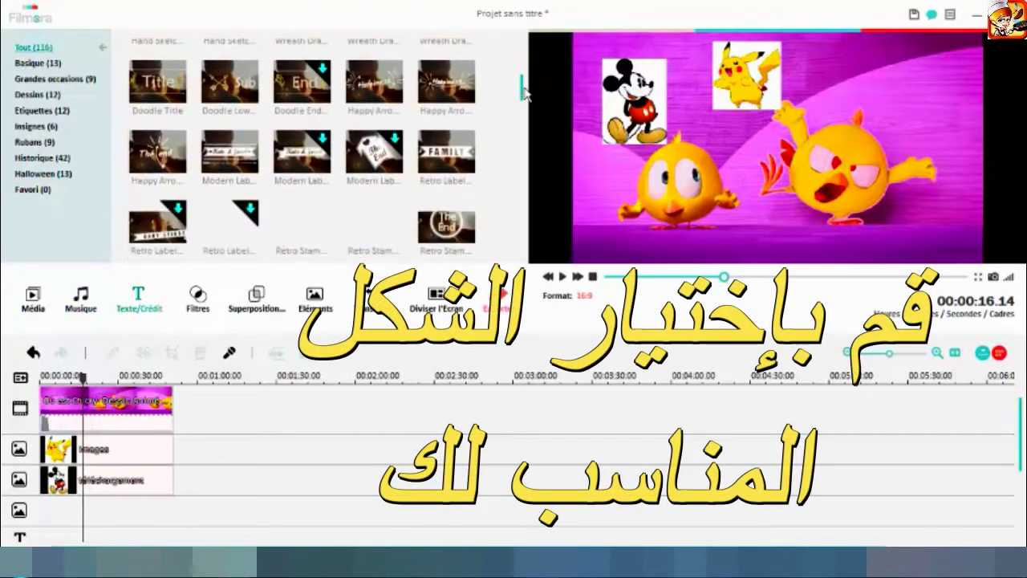
pyautogui.scroll(1, 526, 72)
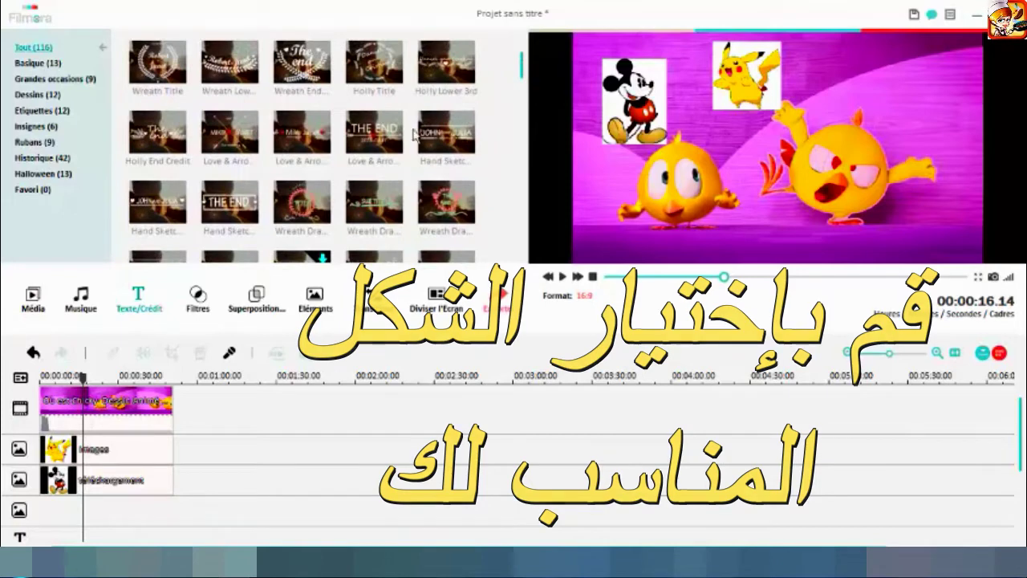
# - Add the Down Insert title from the Historique category at the playhead
pyautogui.click(44, 159)
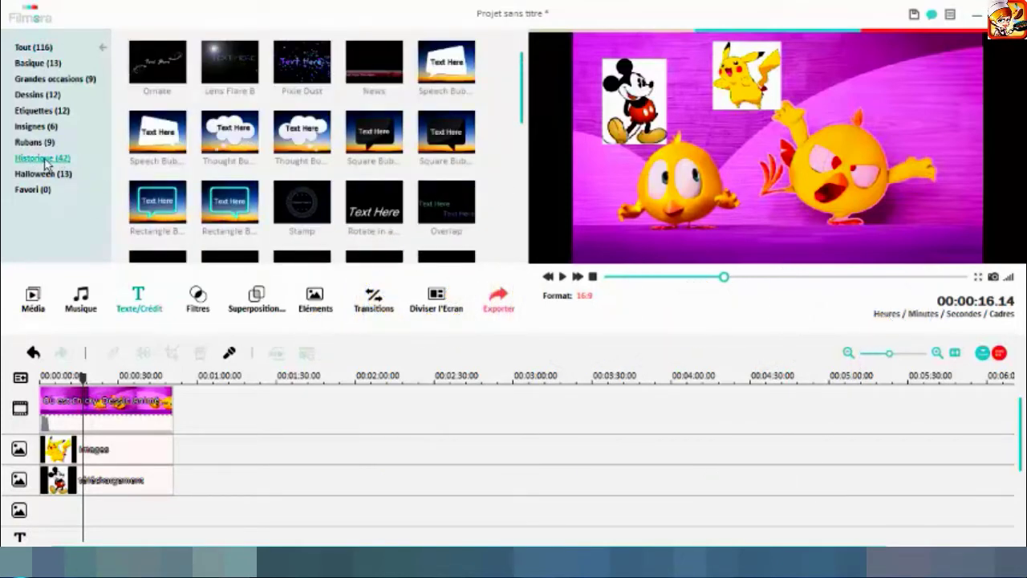
pyautogui.scroll(-3, 501, 191)
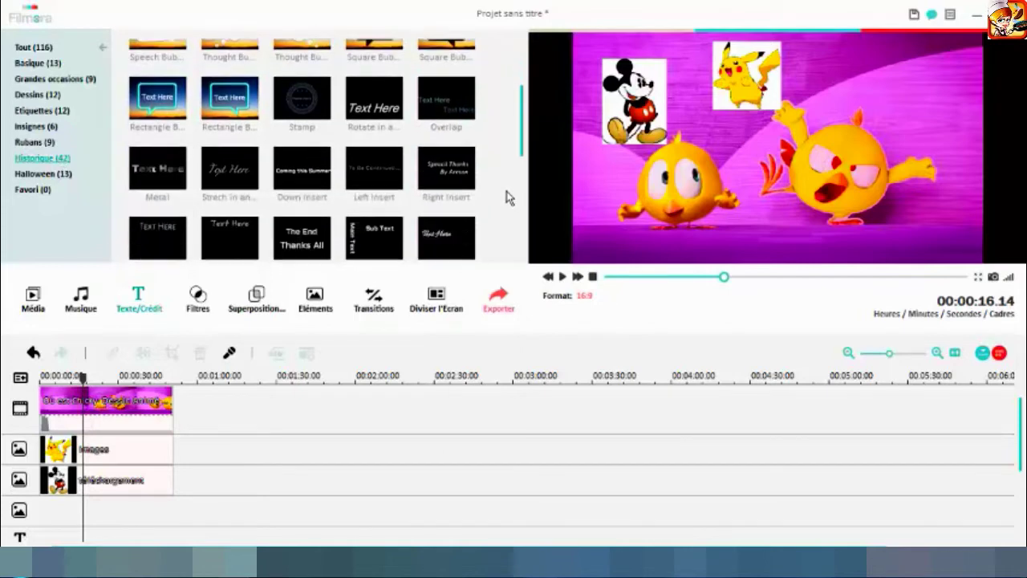
pyautogui.click(293, 172)
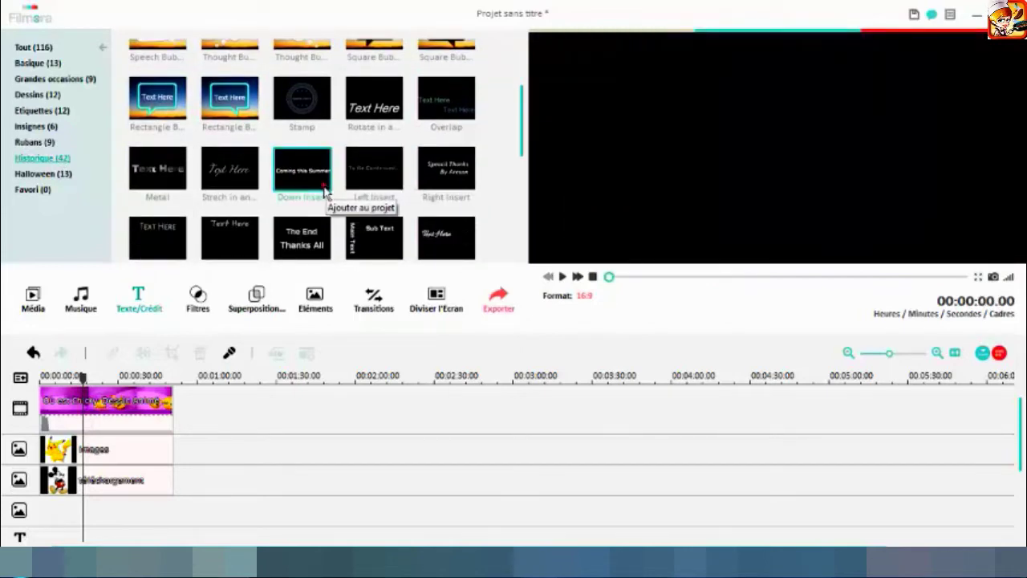
pyautogui.click(324, 191)
# - Delete the Down Insert title from the first text track
pyautogui.scroll(-3, 183, 493)
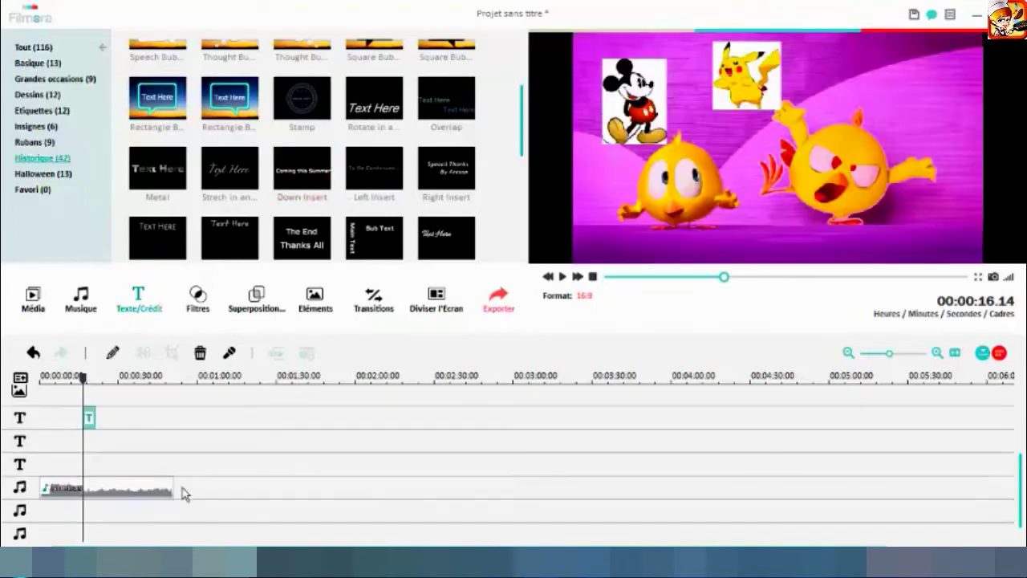
pyautogui.rightClick(90, 422)
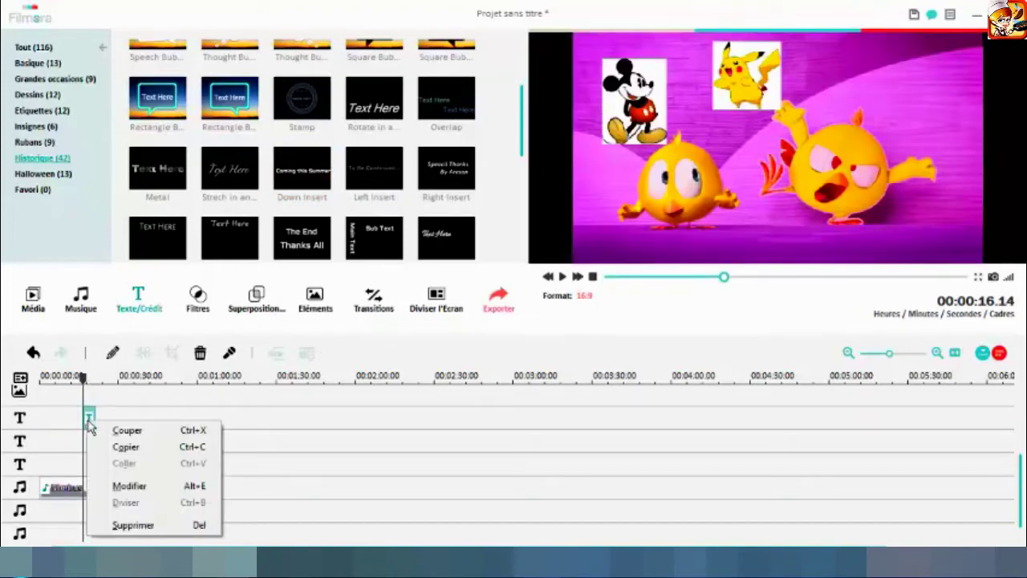
pyautogui.click(143, 526)
pyautogui.scroll(3, 261, 476)
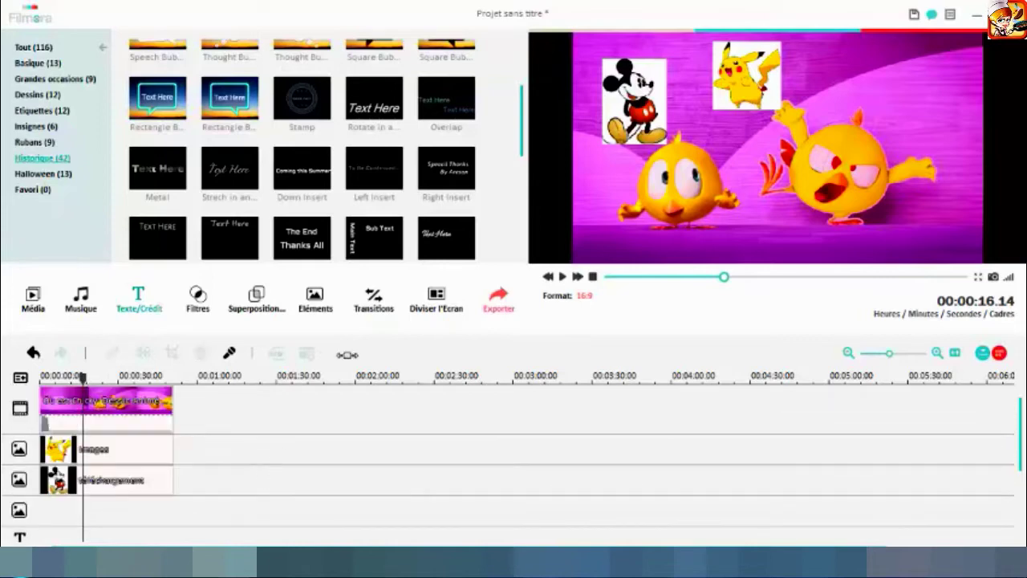
# - Preview the Wreath Drawing Title, Love & Arrow "THE END", Wreath End Credit and Hand Sketch Title templates among all titles
pyautogui.scroll(1, 509, 201)
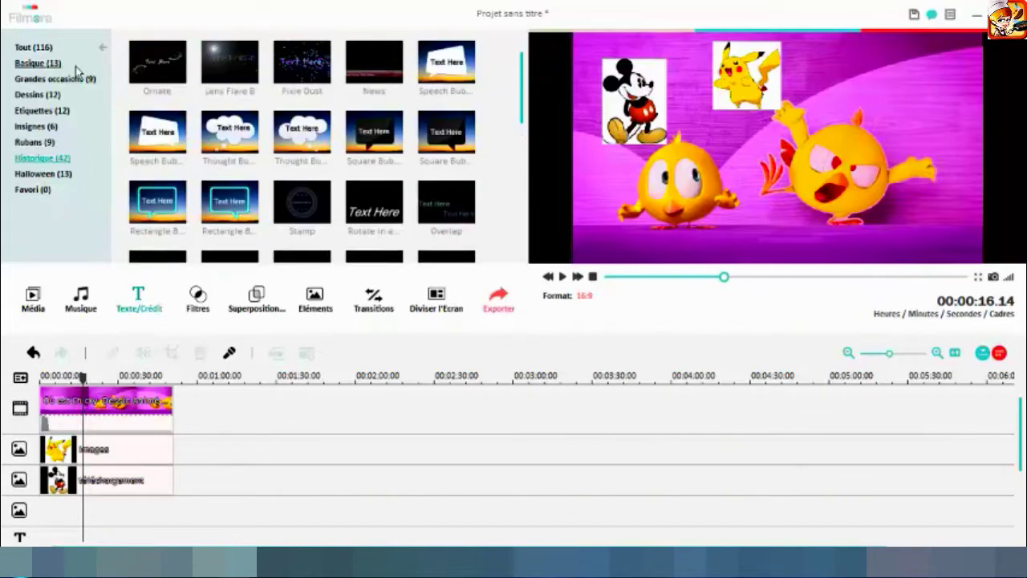
pyautogui.click(36, 48)
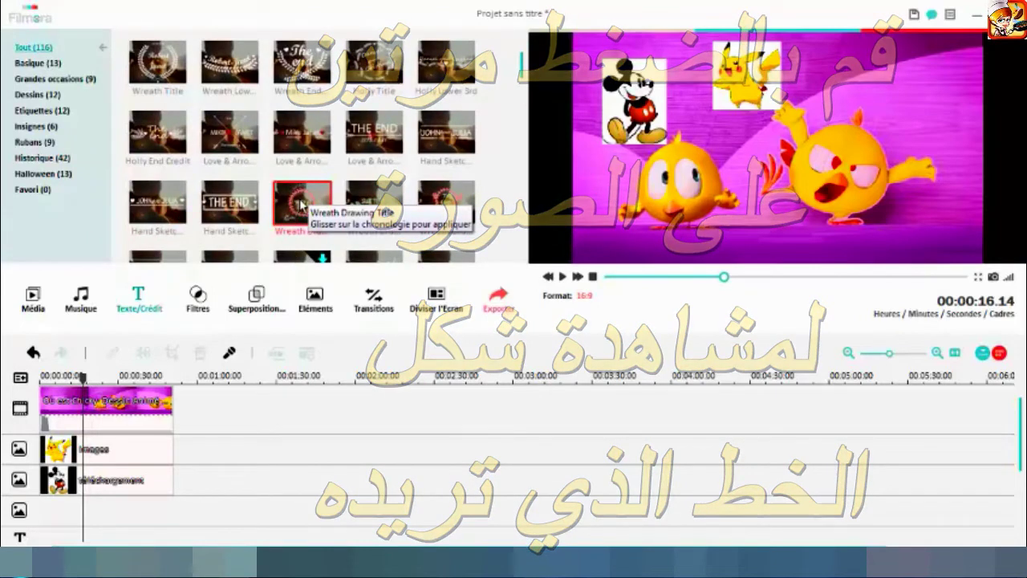
pyautogui.doubleClick(301, 201)
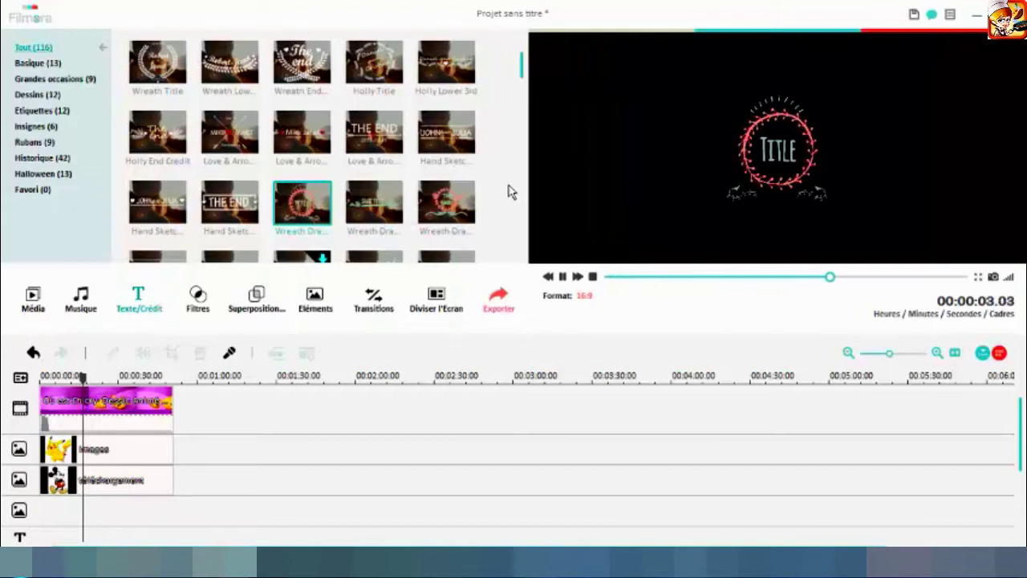
pyautogui.doubleClick(375, 134)
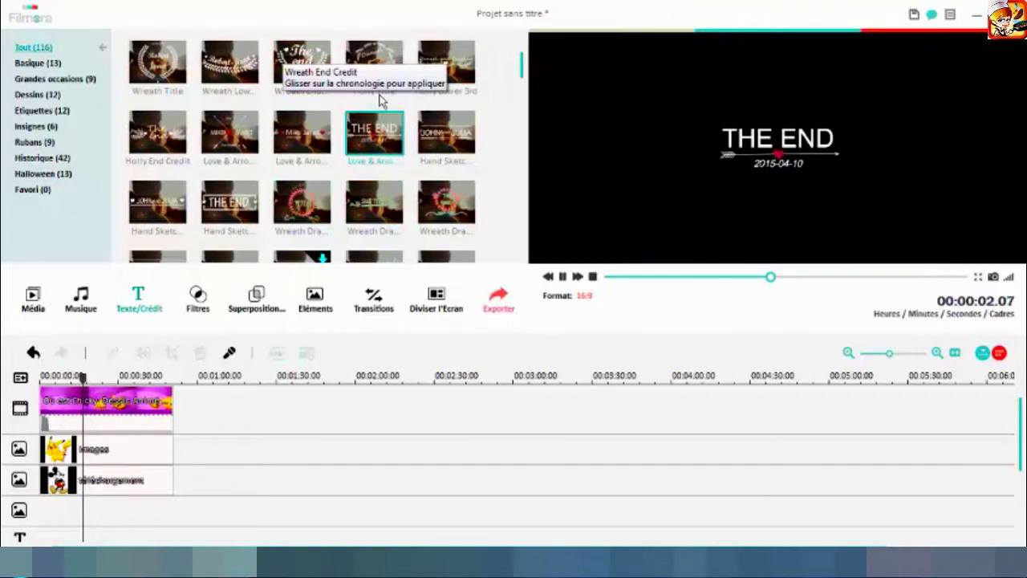
pyautogui.click(302, 62)
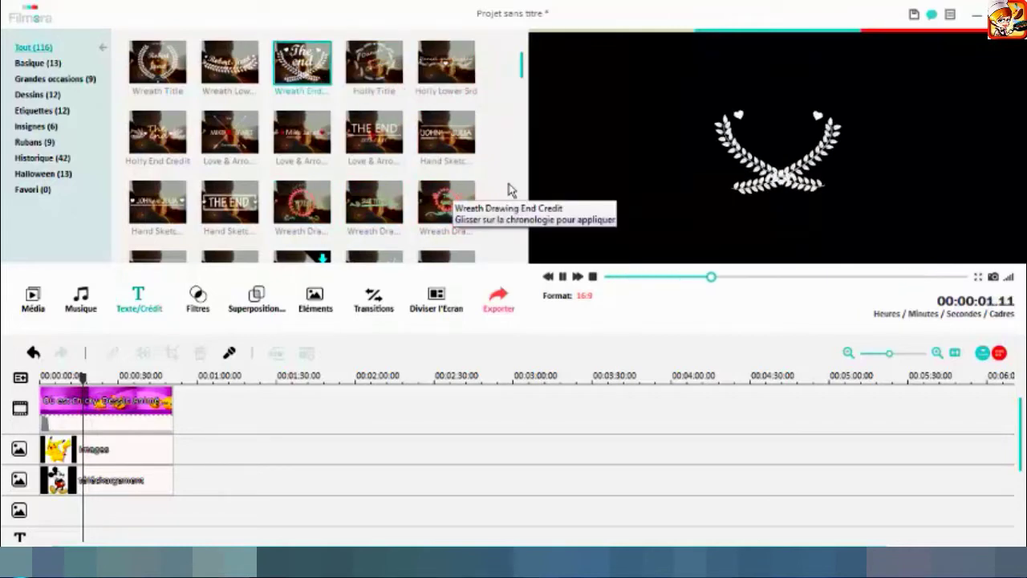
pyautogui.click(450, 133)
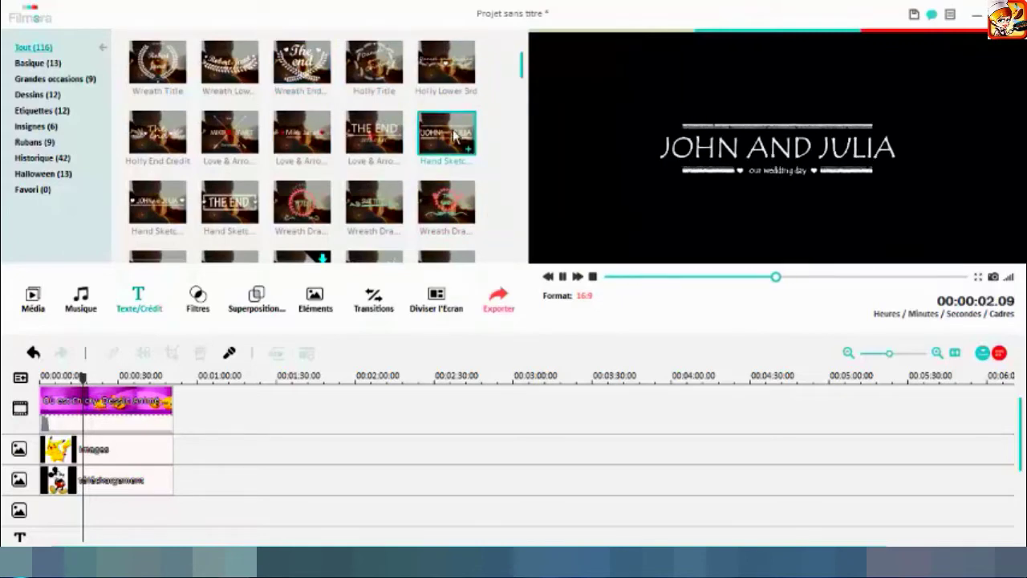
# - Add the Hand Sketch Title to the first text track and stretch it to span the whole video clip
pyautogui.click(470, 154)
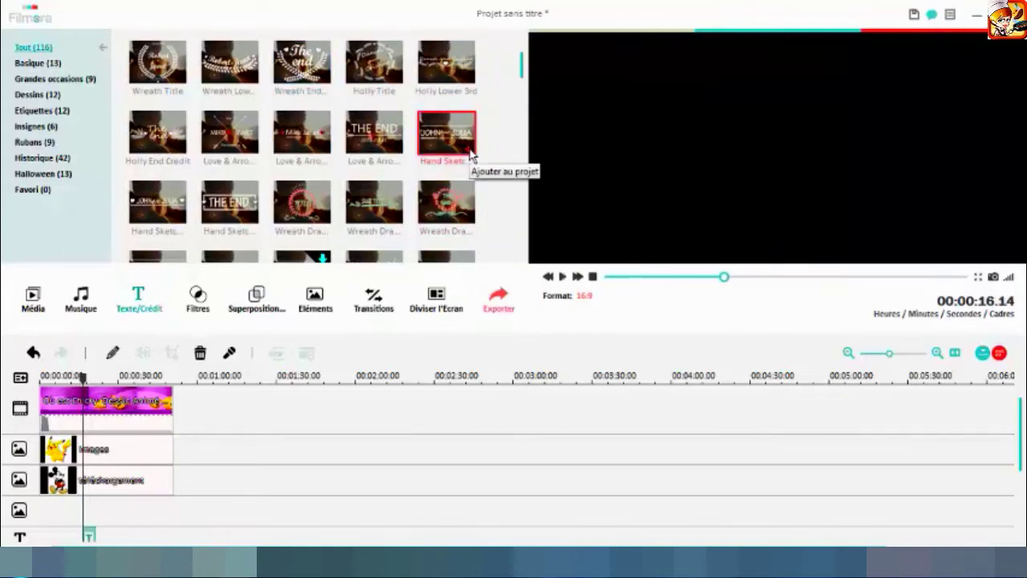
pyautogui.click(190, 534)
pyautogui.scroll(-3, 161, 518)
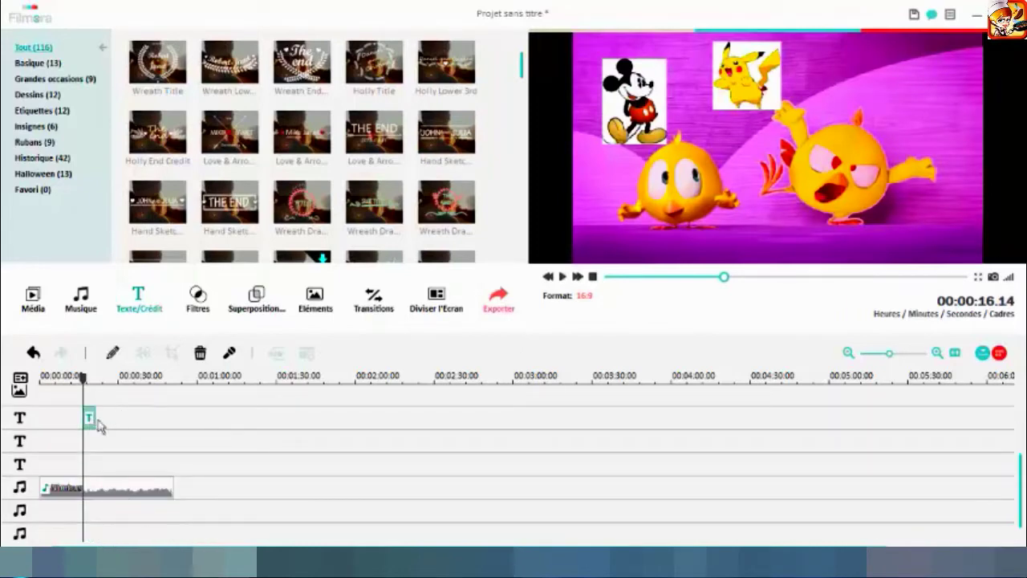
pyautogui.moveTo(91, 422); pyautogui.dragTo(159, 422)
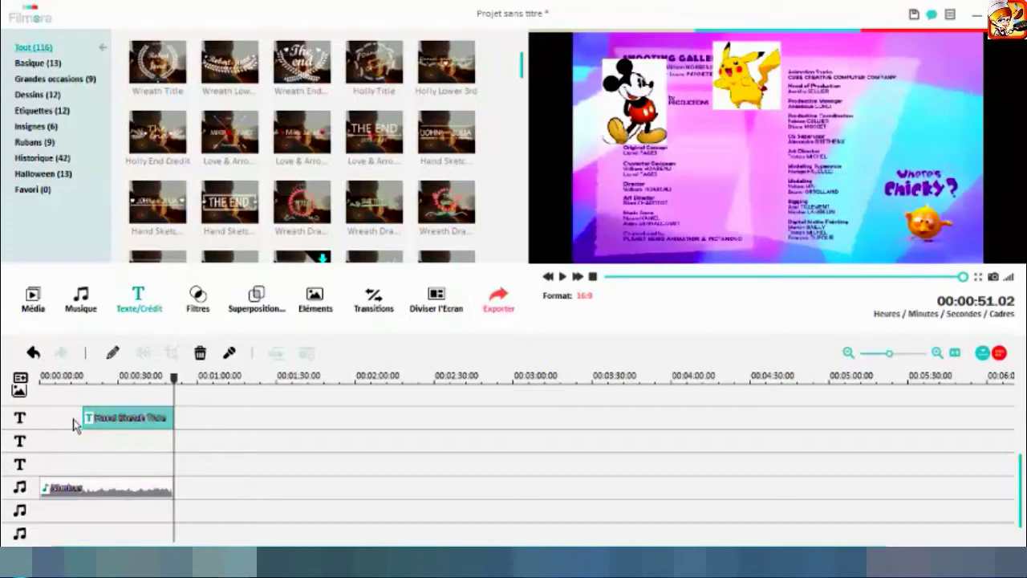
pyautogui.press('Home')
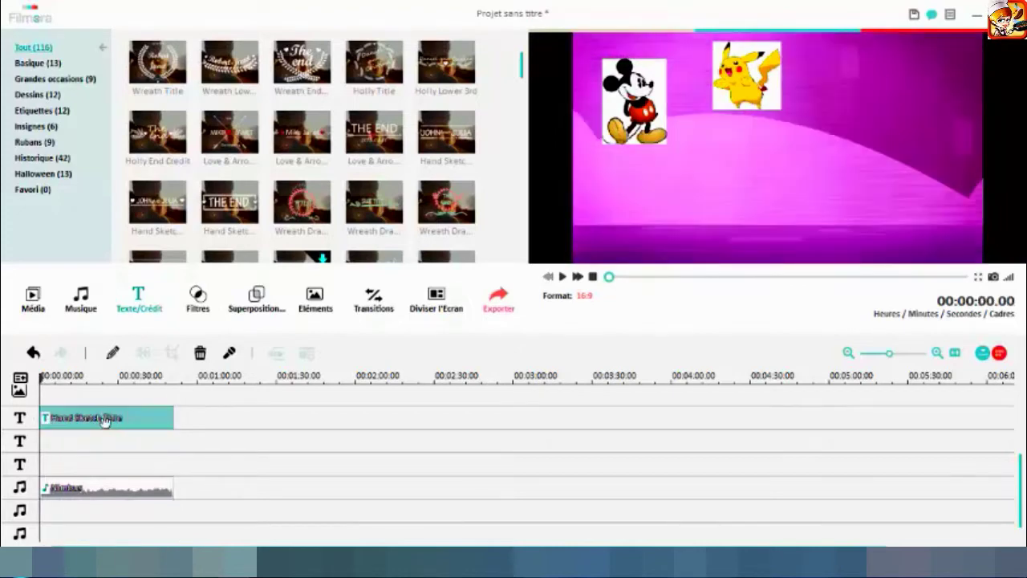
# - Open the Hand Sketch Title for editing and make its main text italic and centred
pyautogui.scroll(3, 109, 423)
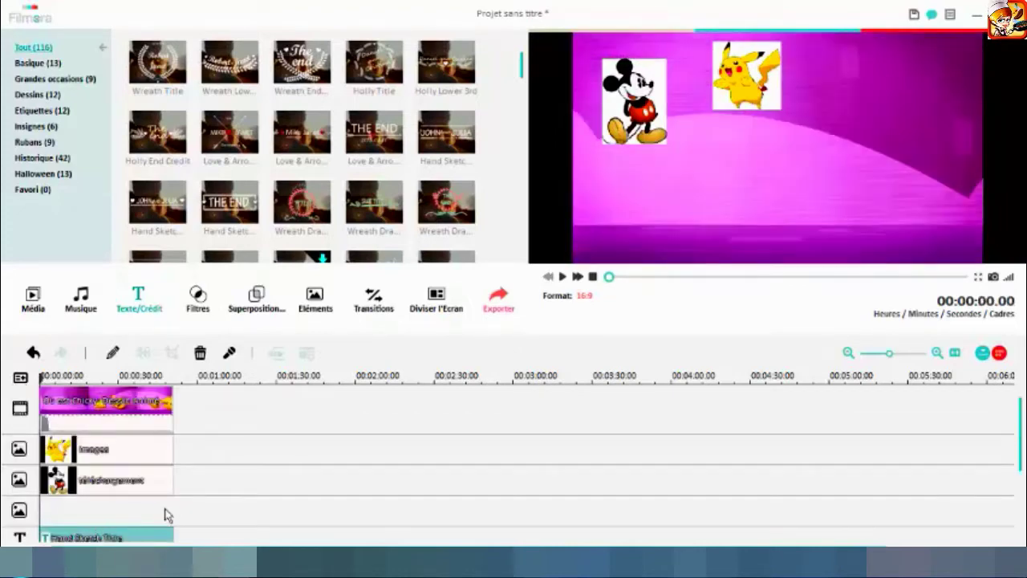
pyautogui.scroll(-2, 130, 526)
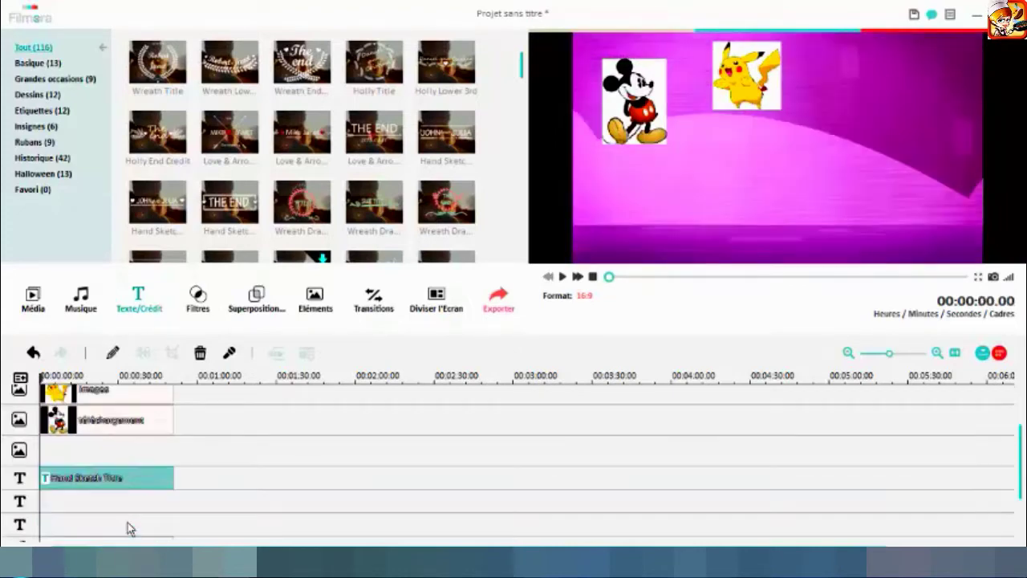
pyautogui.rightClick(118, 479)
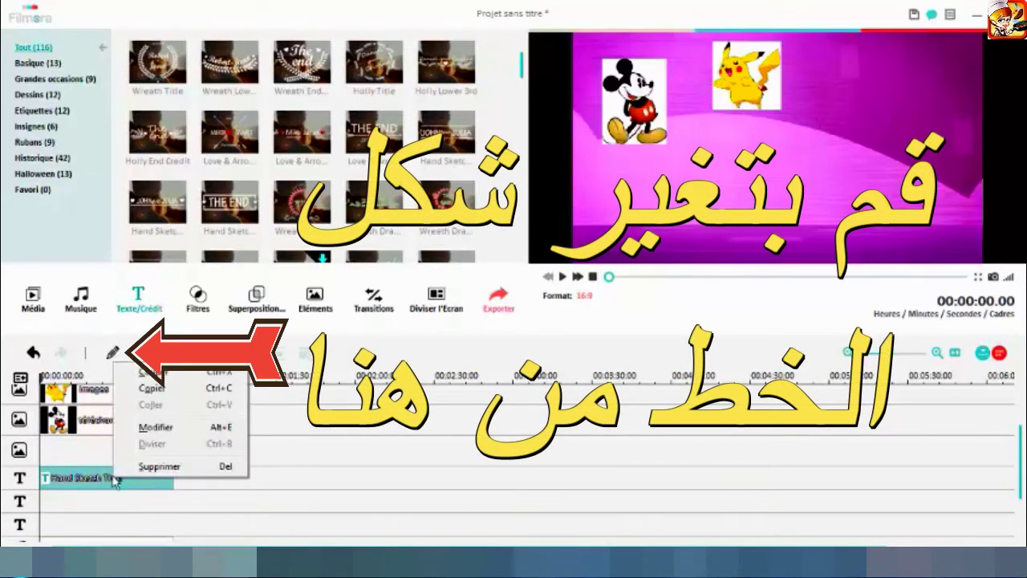
pyautogui.click(152, 429)
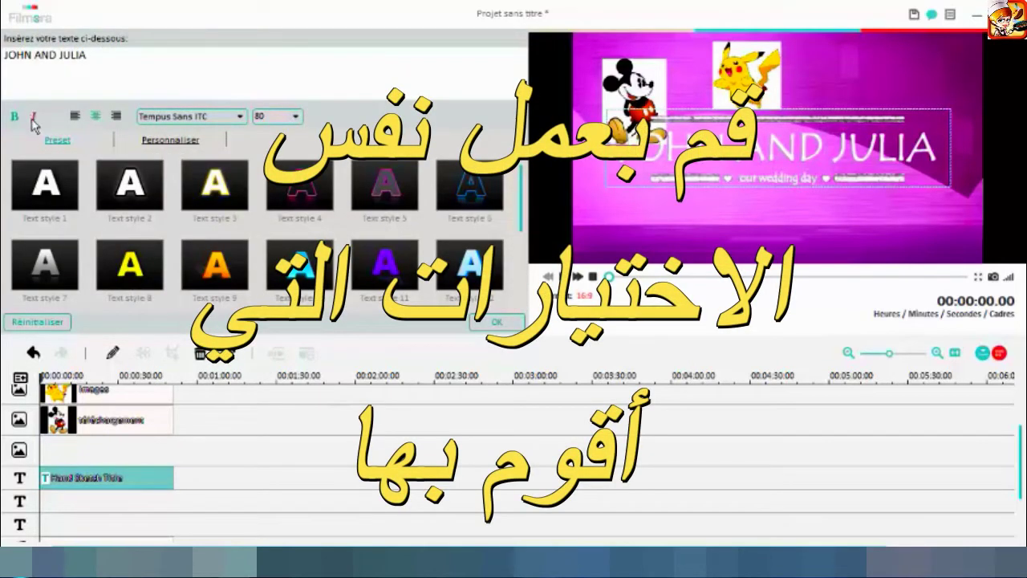
pyautogui.click(33, 118)
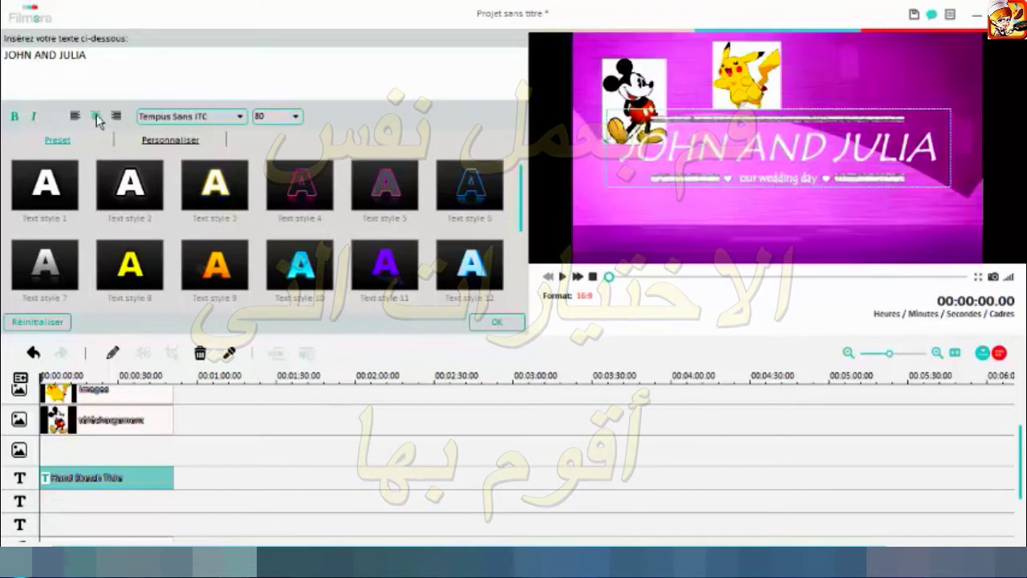
pyautogui.click(96, 116)
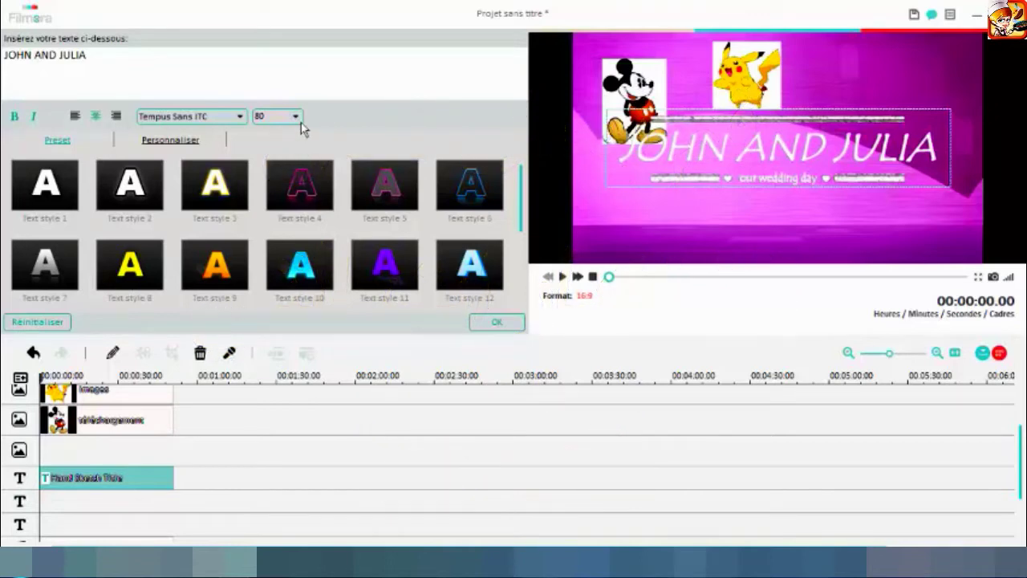
# - Keep the main title text at size 80 and apply the yellow Text style 8 preset to it
pyautogui.click(295, 116)
pyautogui.click(275, 158)
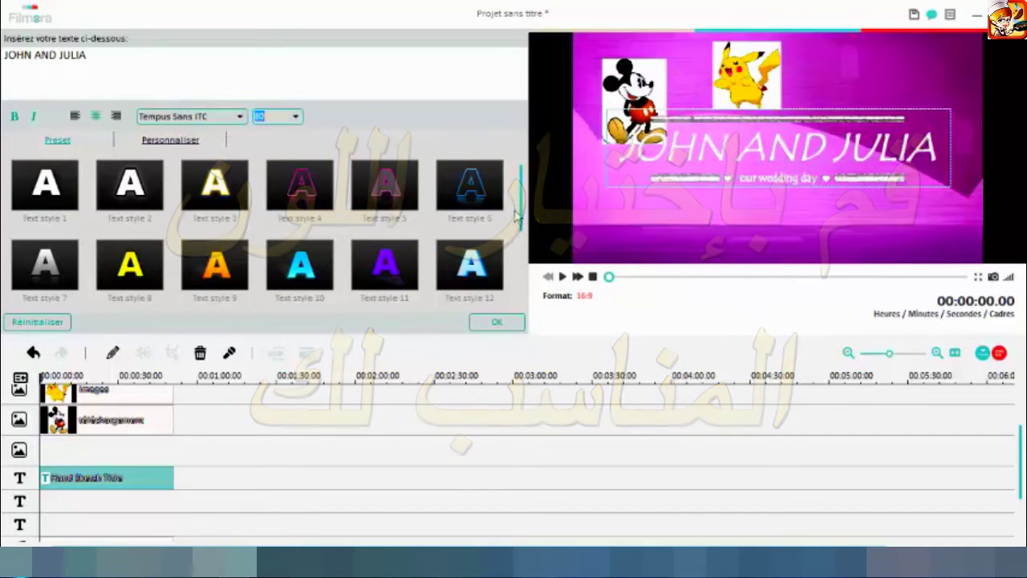
pyautogui.scroll(-2, 520, 216)
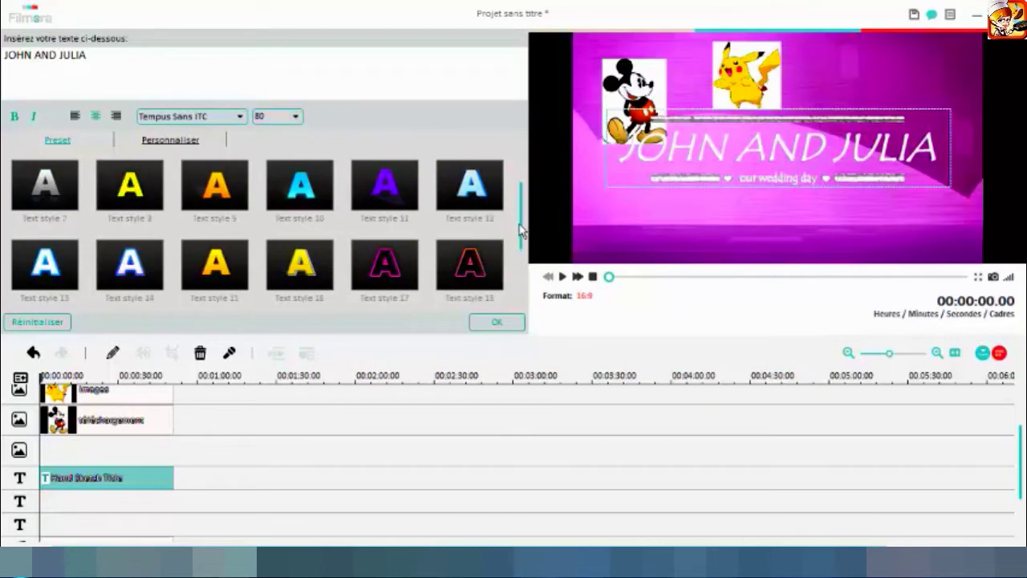
pyautogui.click(51, 186)
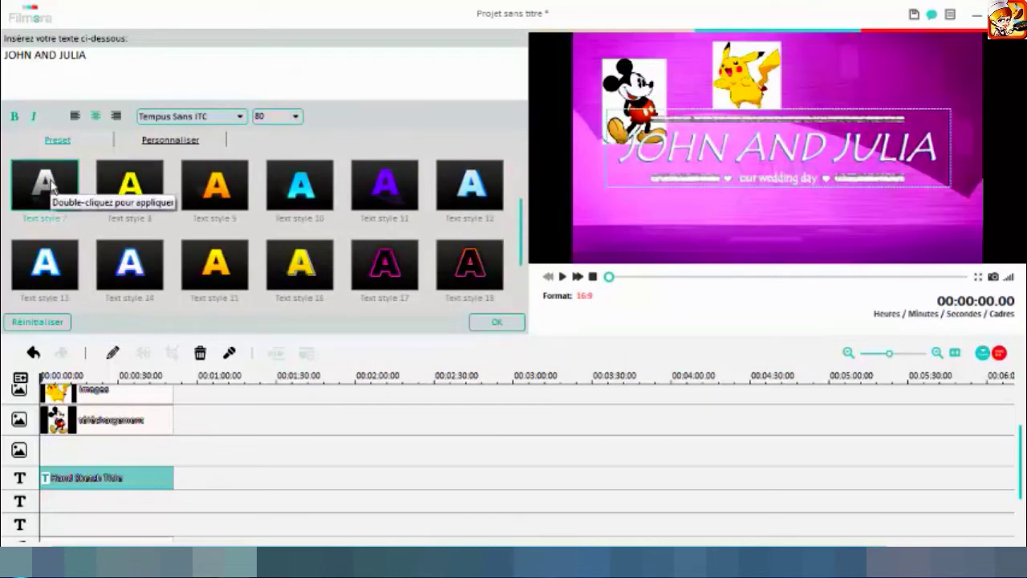
pyautogui.doubleClick(129, 190)
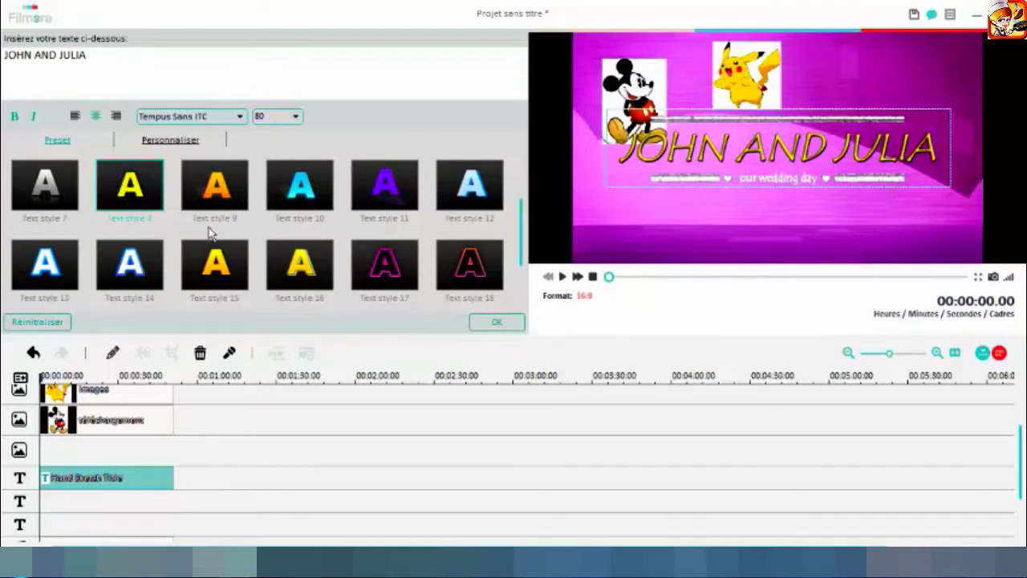
pyautogui.doubleClick(205, 272)
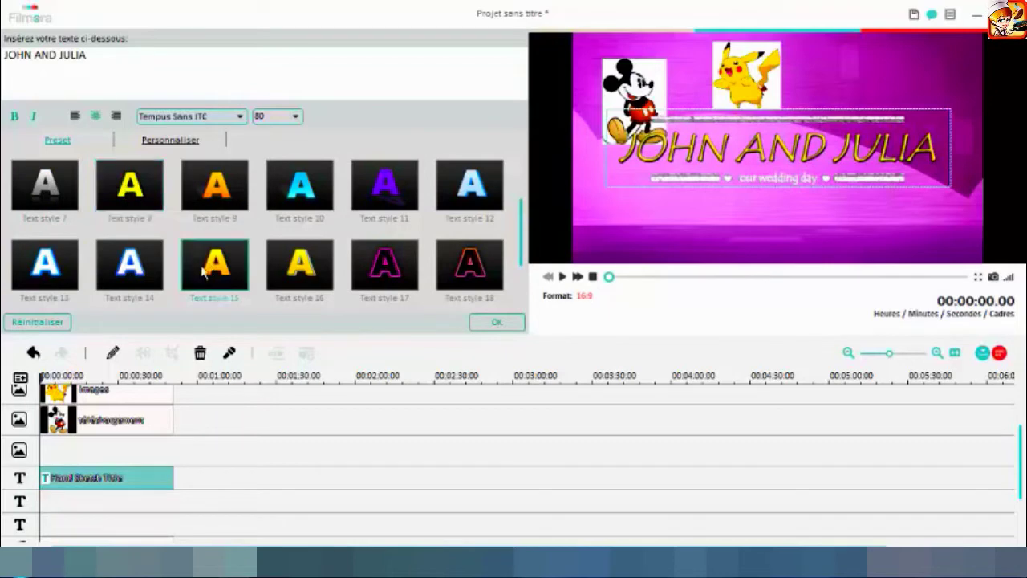
pyautogui.doubleClick(143, 203)
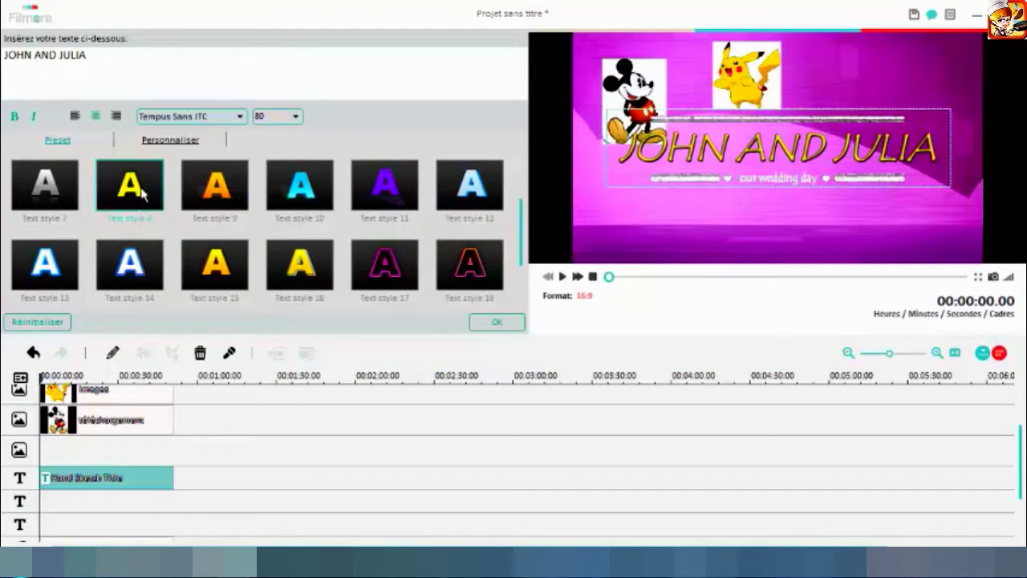
# - Change the font of the main title text to Arial
pyautogui.click(239, 116)
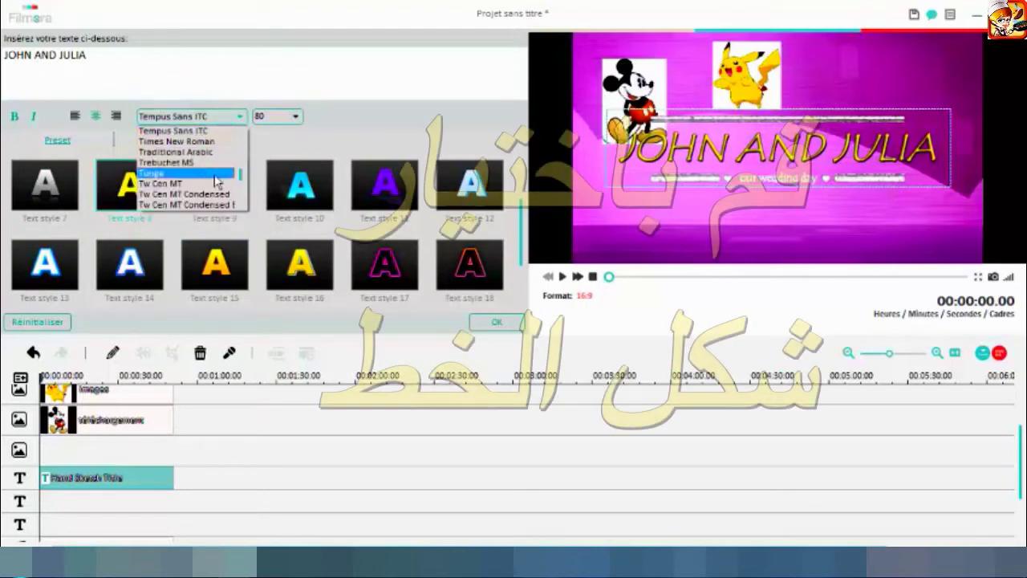
pyautogui.scroll(-2, 218, 172)
pyautogui.scroll(15, 216, 179)
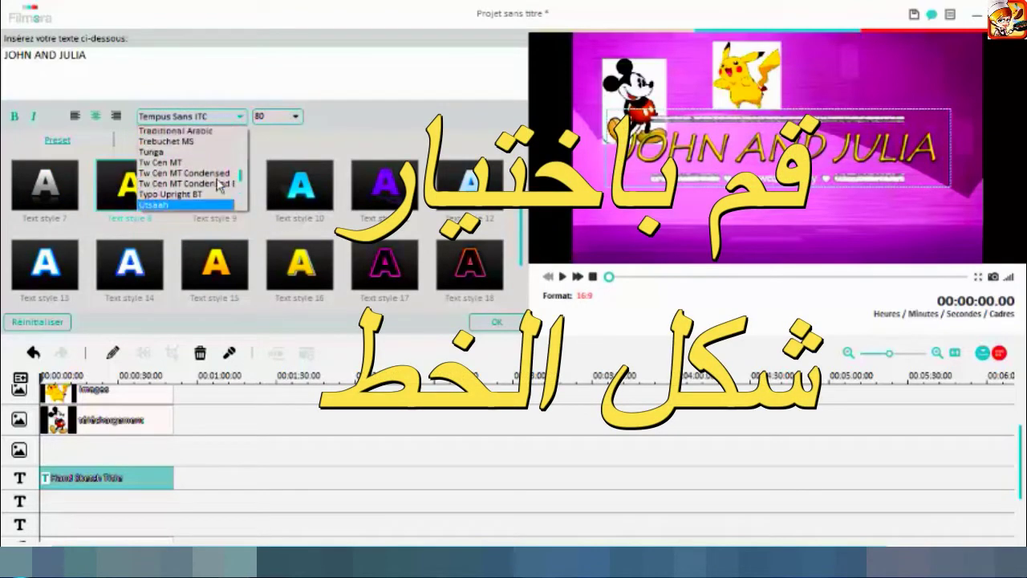
pyautogui.click(177, 164)
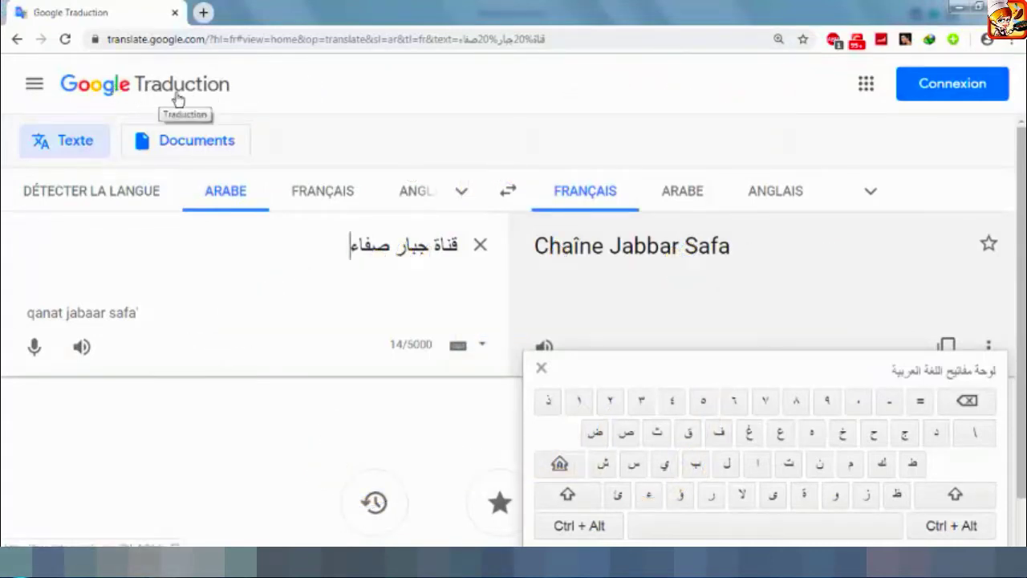
# - In Google Translate, turn the Arabic on-screen keyboard off and on again and place it clear of the source text
pyautogui.click(482, 345)
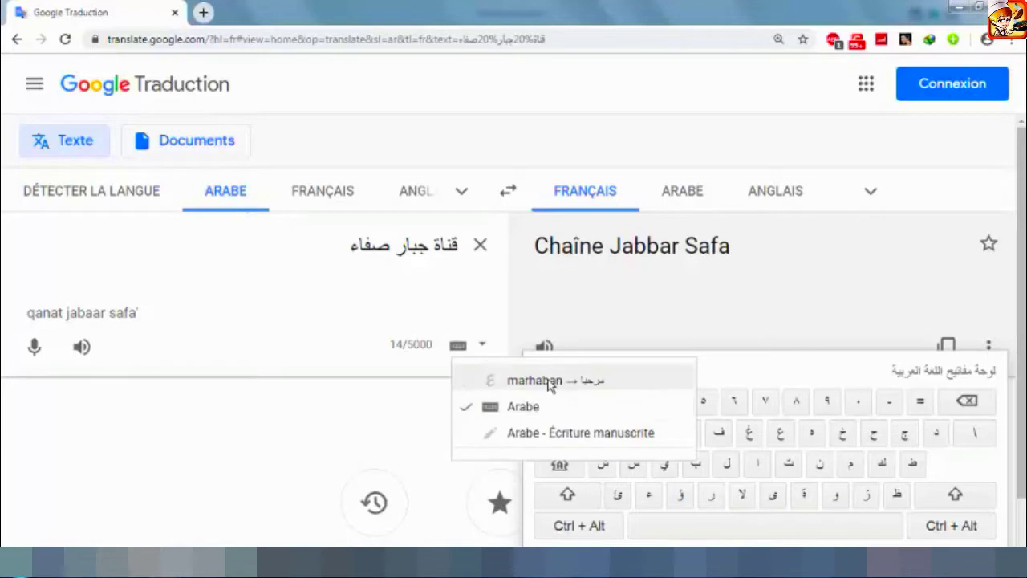
pyautogui.click(546, 406)
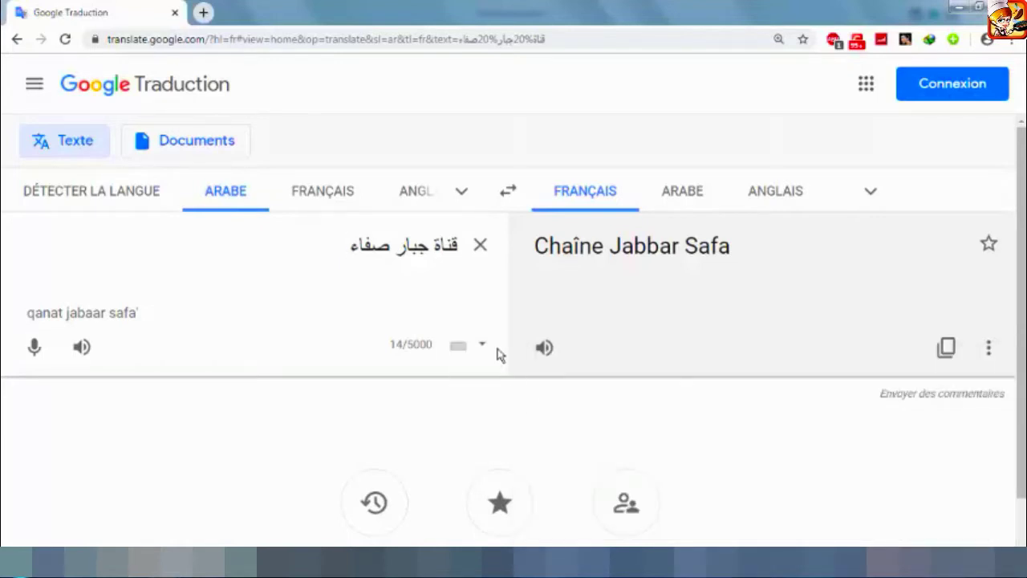
pyautogui.click(482, 345)
pyautogui.click(524, 408)
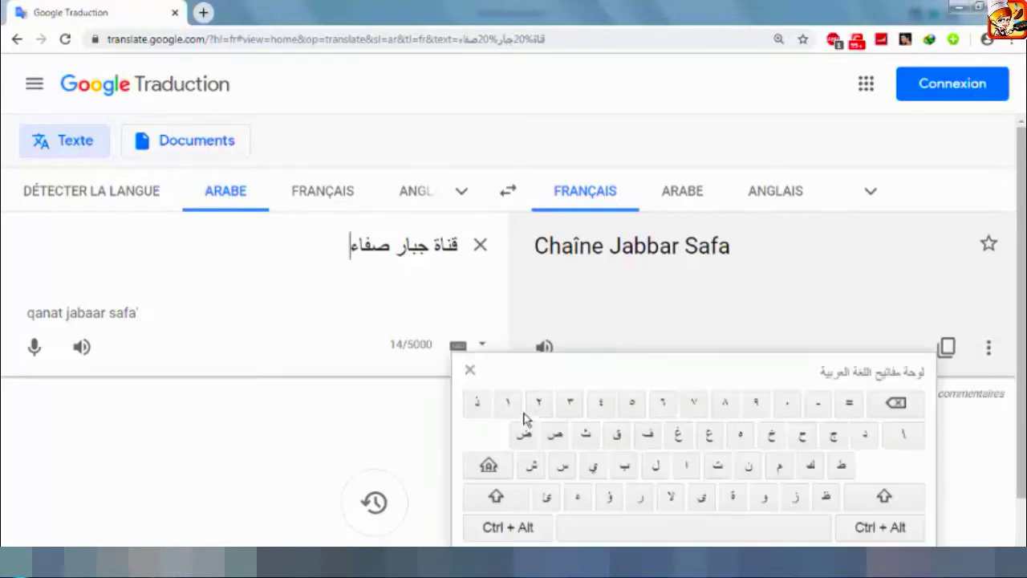
pyautogui.moveTo(588, 372); pyautogui.dragTo(646, 365)
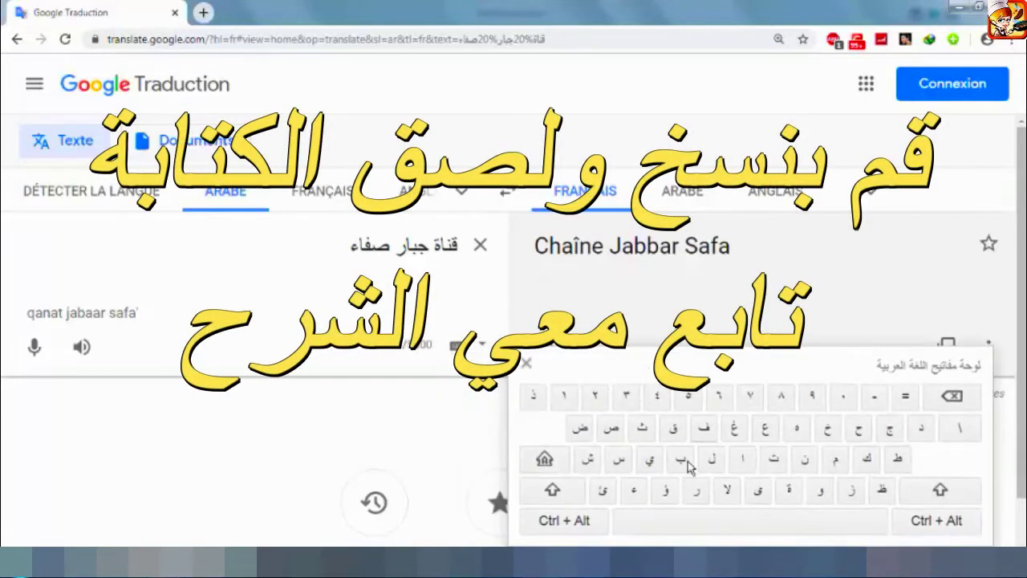
# - Copy the Arabic channel name from the Google Translate source text
pyautogui.moveTo(351, 243); pyautogui.dragTo(456, 245)
pyautogui.rightClick(398, 250)
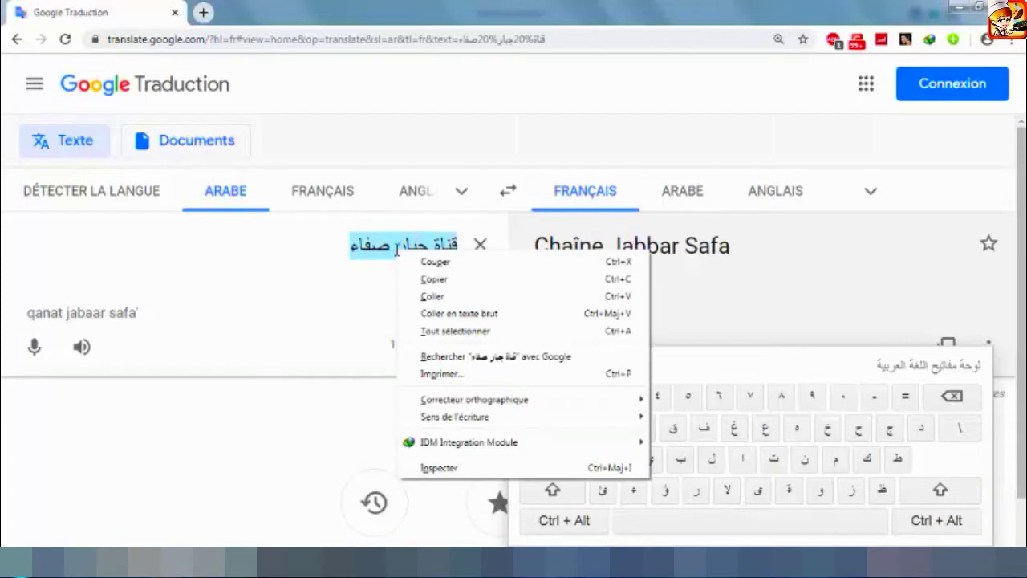
pyautogui.click(434, 280)
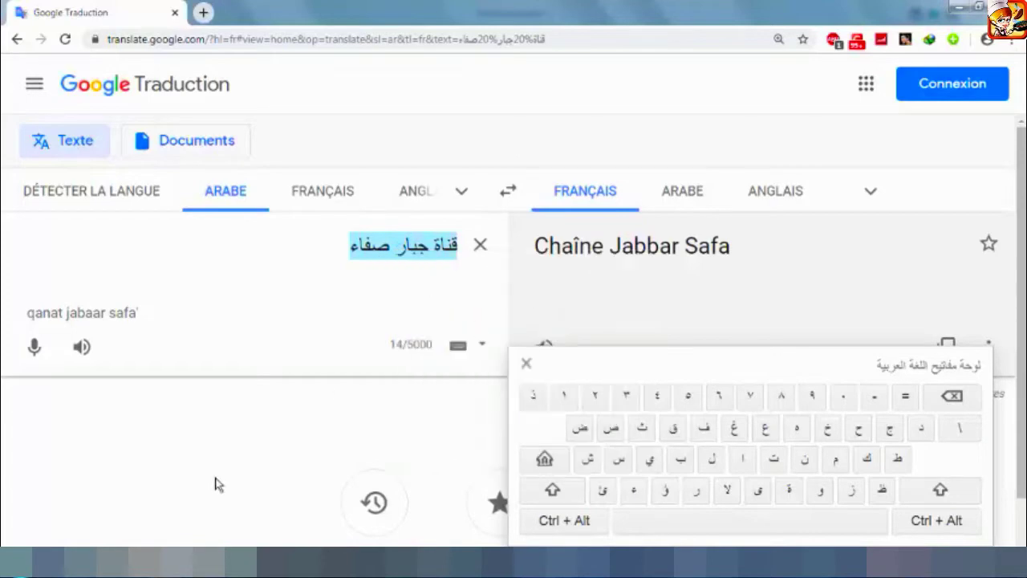
# - Switch to the Arabic text converter رسام الواجهة, replace its placeholder with the copied channel name and convert it
pyautogui.click(128, 562)
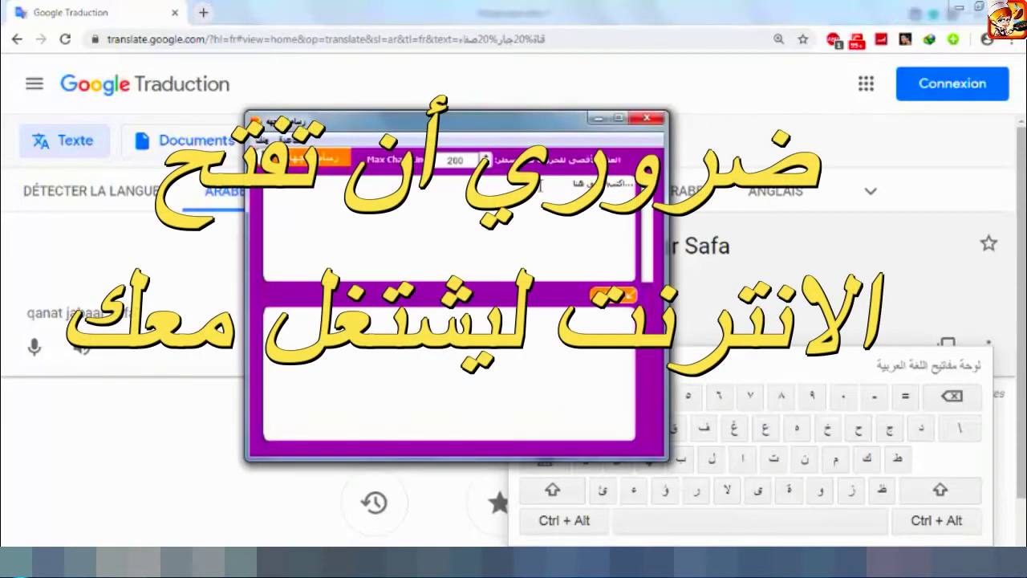
pyautogui.moveTo(543, 187); pyautogui.dragTo(634, 184)
pyautogui.press('BackSpace')
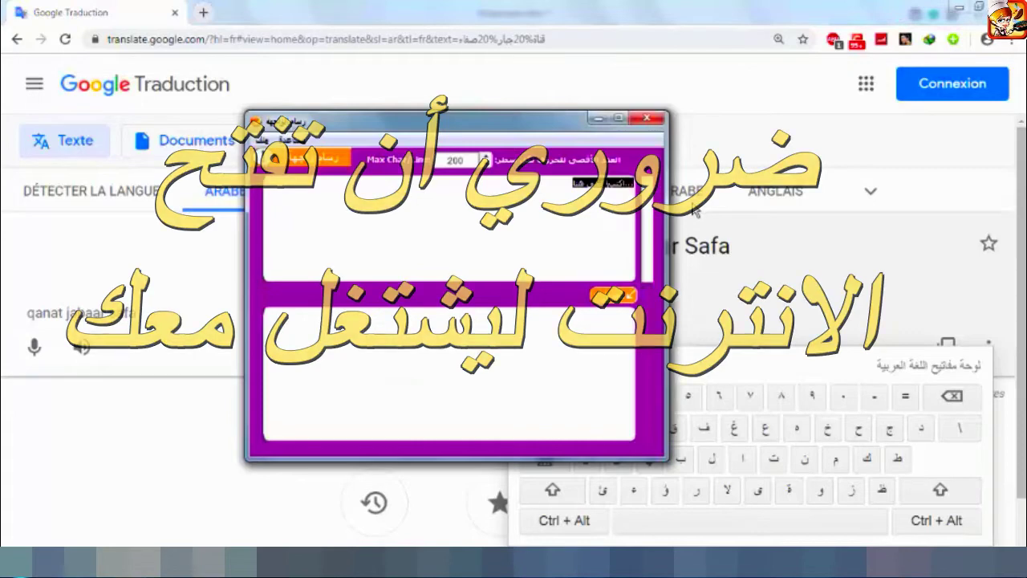
pyautogui.rightClick(580, 213)
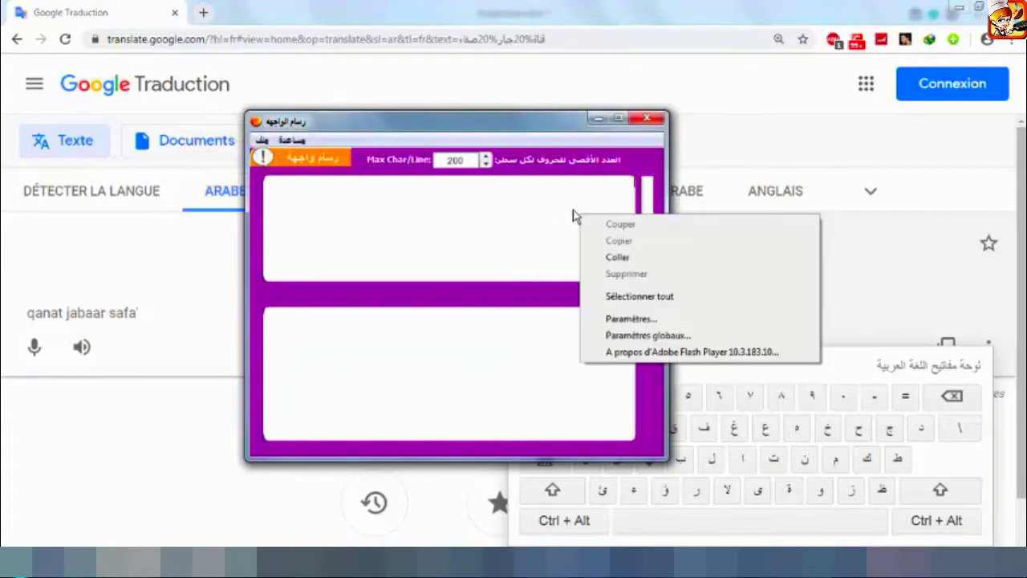
pyautogui.click(628, 258)
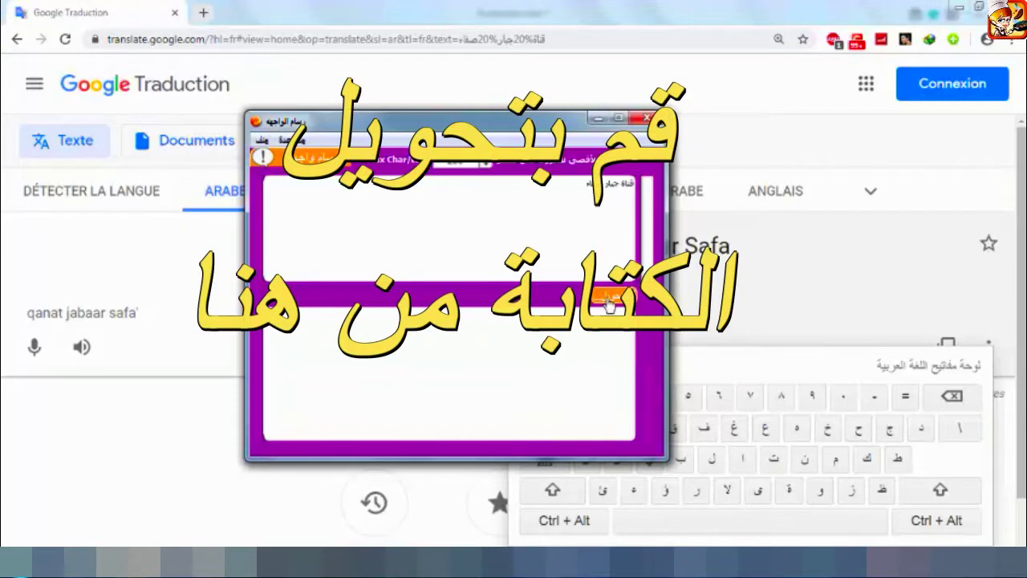
pyautogui.click(616, 298)
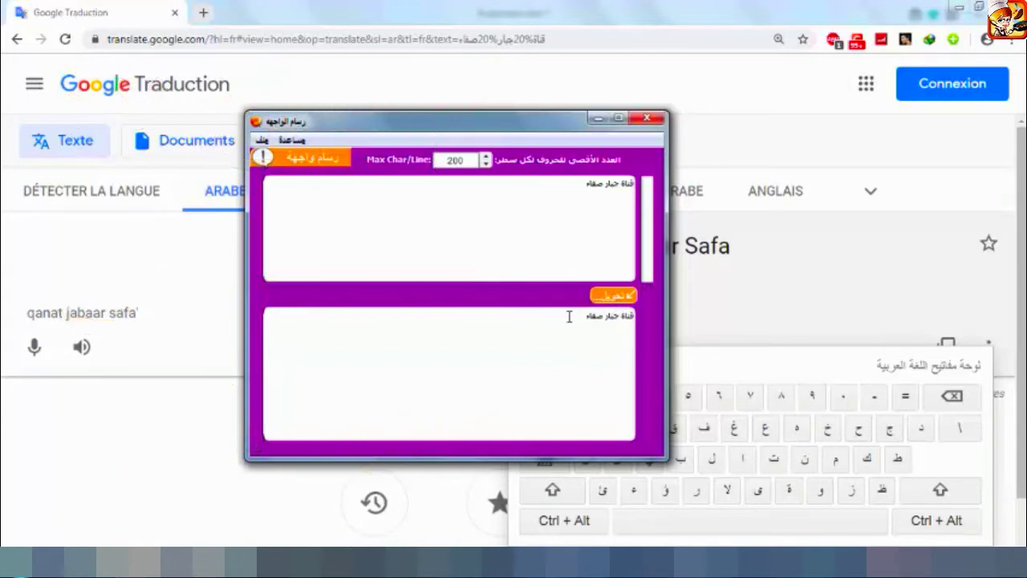
# - Copy the converted Arabic text from the converter's output
pyautogui.moveTo(569, 317); pyautogui.dragTo(664, 318)
pyautogui.rightClick(601, 320)
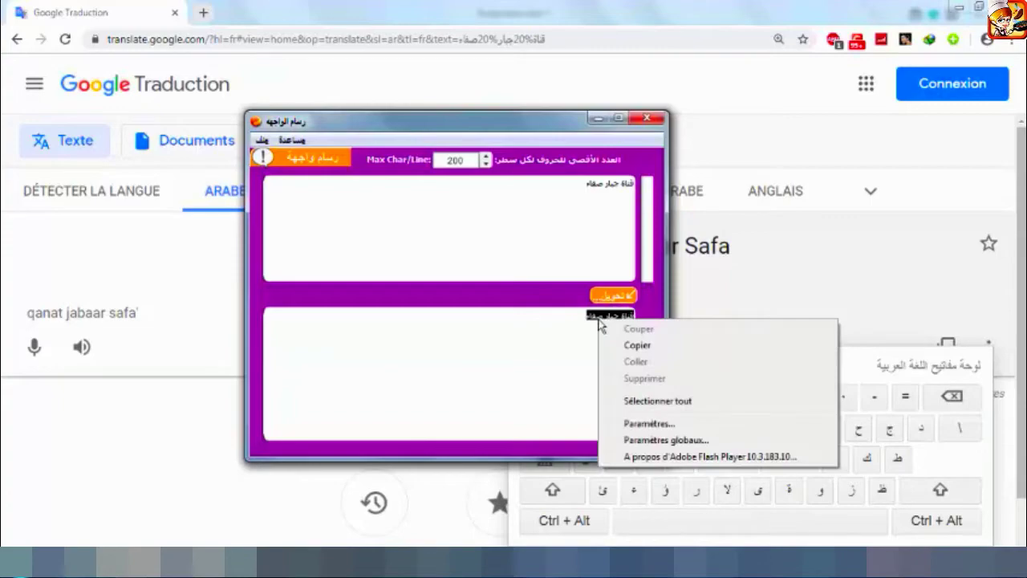
pyautogui.click(639, 347)
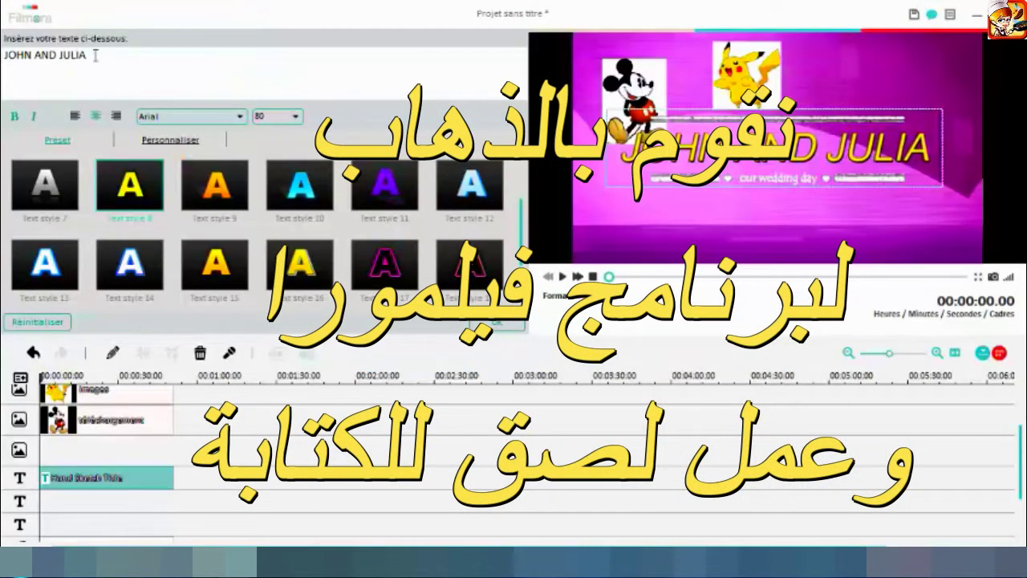
# - Back in Filmora, replace the main text JOHN AND JULIA with the converted Arabic text and position it between the decorative lines
pyautogui.moveTo(99, 59); pyautogui.dragTo(4, 71)
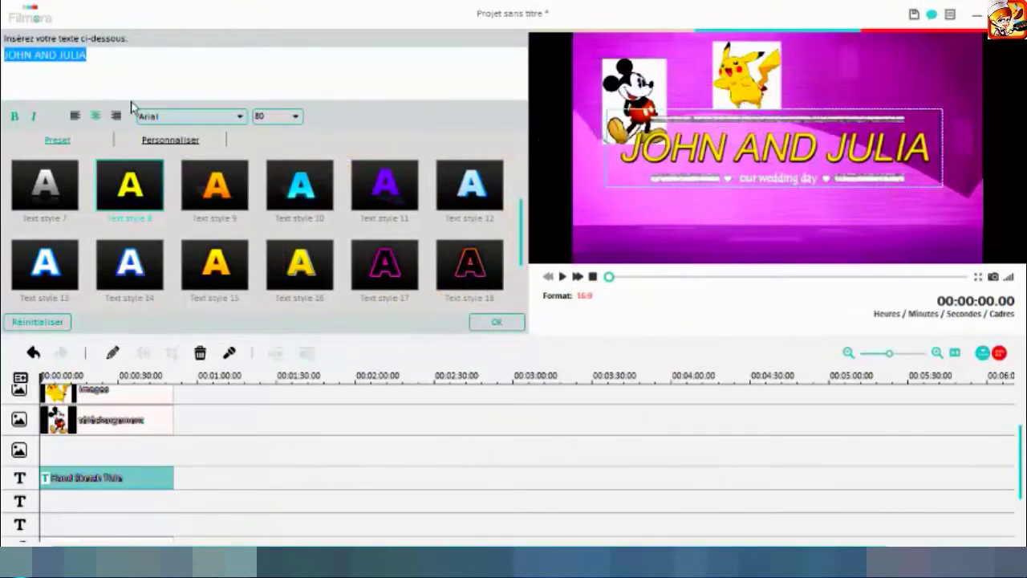
pyautogui.press('BackSpace')
pyautogui.rightClick(95, 70)
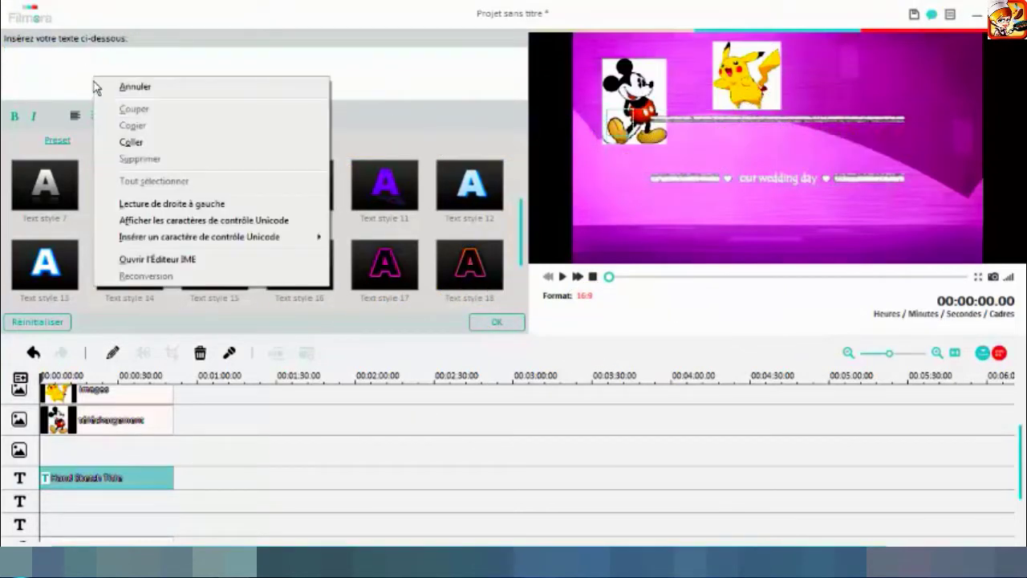
pyautogui.click(145, 140)
pyautogui.moveTo(691, 153); pyautogui.dragTo(767, 148)
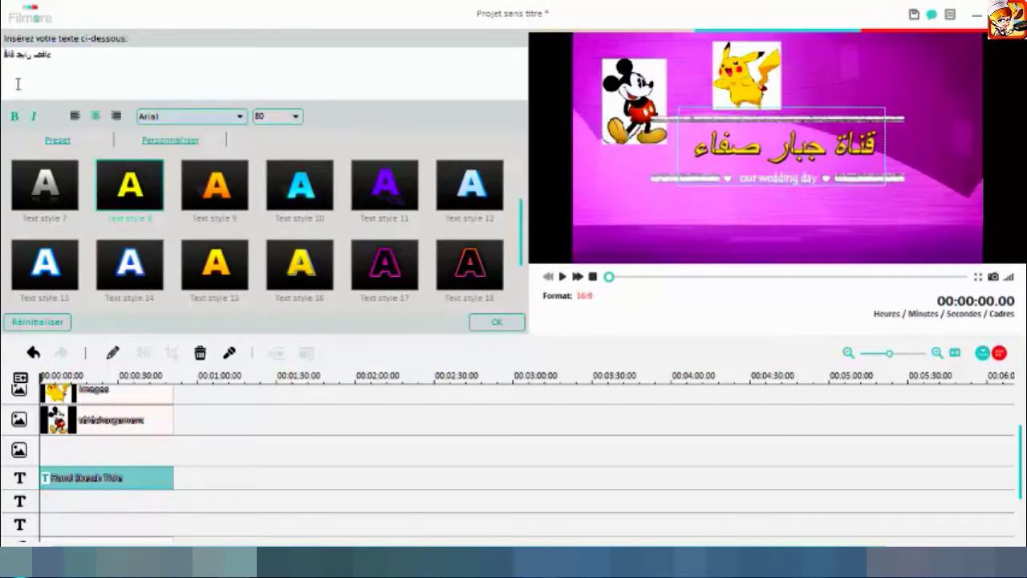
# - Enlarge the Arabic main text to size 105 and centre it between the decorative lines
pyautogui.click(277, 116)
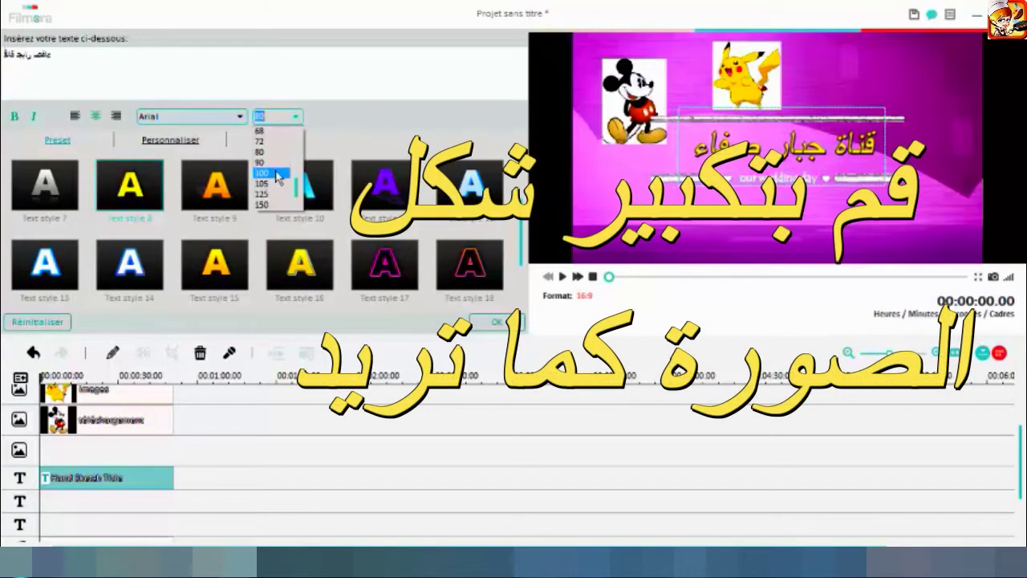
pyautogui.click(273, 174)
pyautogui.moveTo(823, 141); pyautogui.dragTo(770, 146)
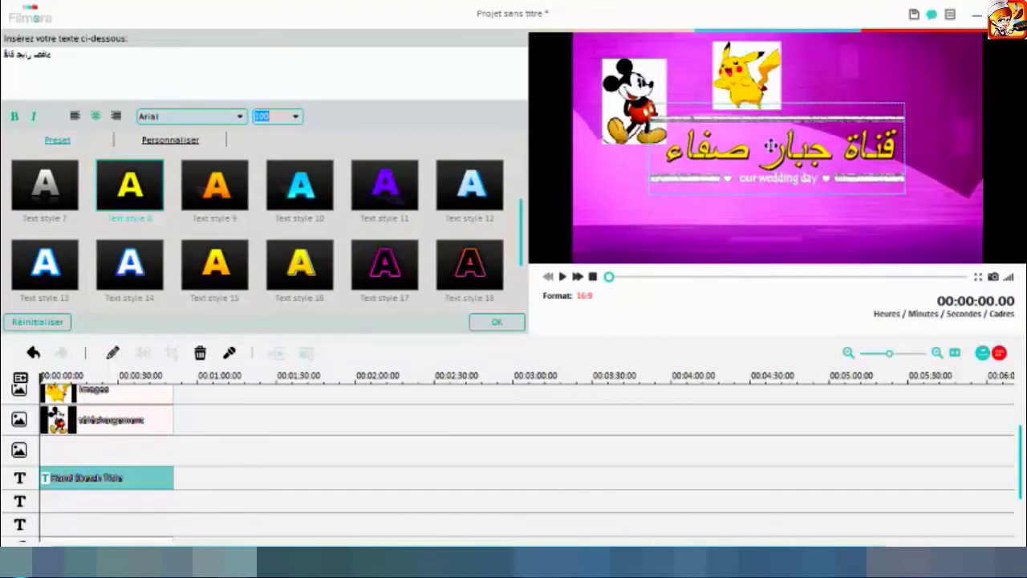
pyautogui.click(295, 119)
pyautogui.click(268, 189)
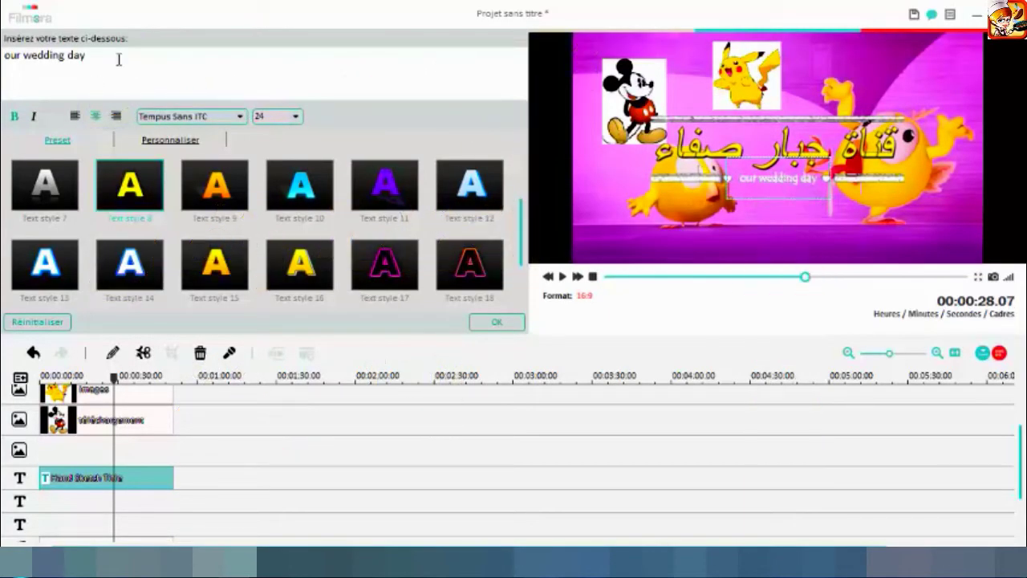
# - Replace the "our wedding day" line with the copied Arabic text and confirm the title edits
pyautogui.moveTo(116, 56); pyautogui.dragTo(2, 64)
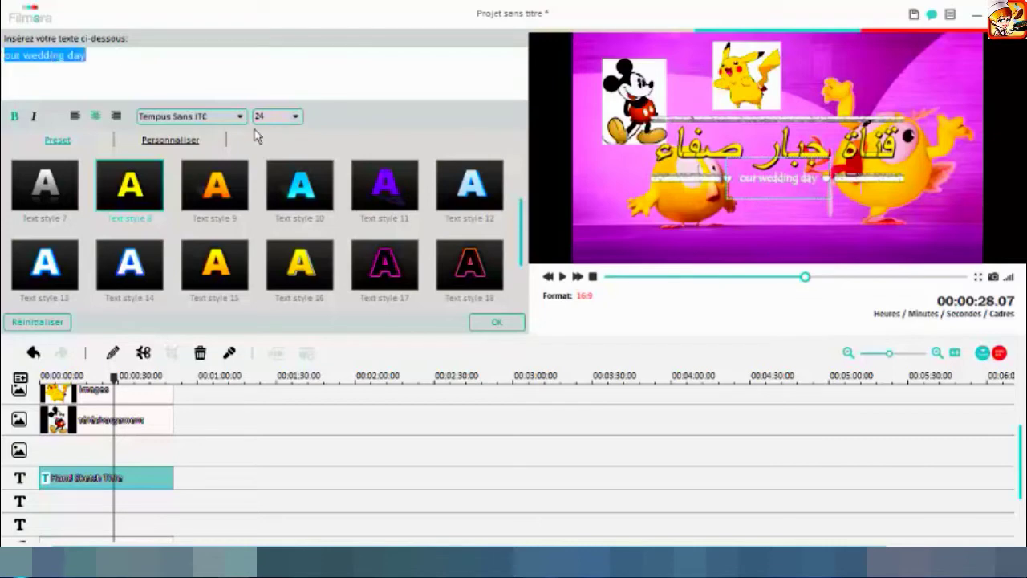
pyautogui.press('Delete')
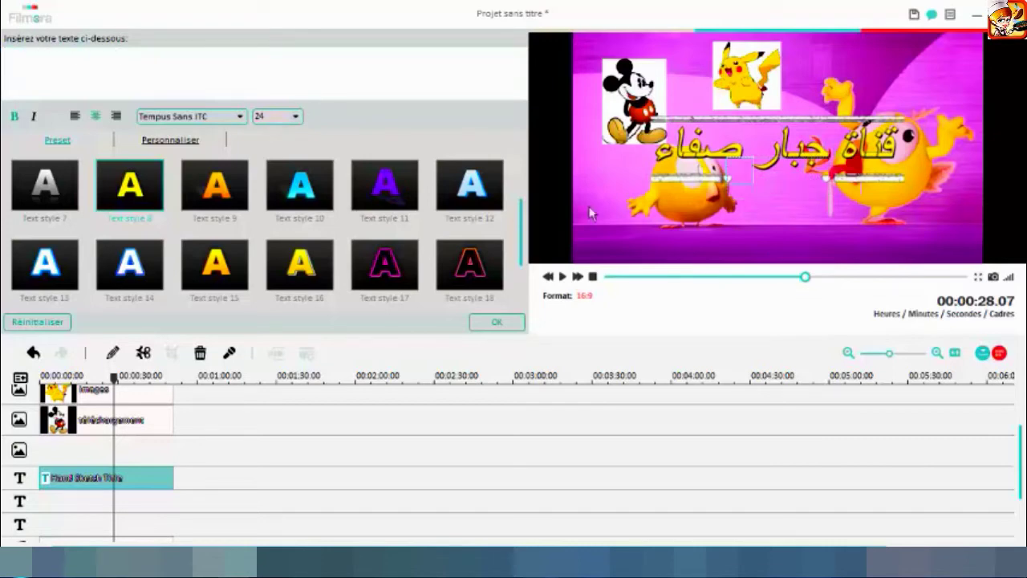
pyautogui.rightClick(77, 73)
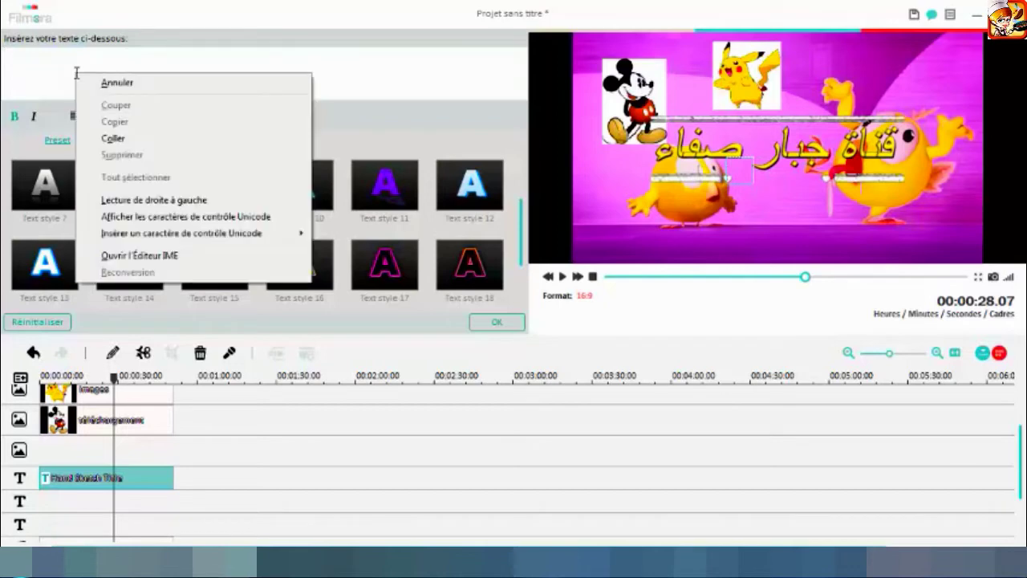
pyautogui.click(127, 137)
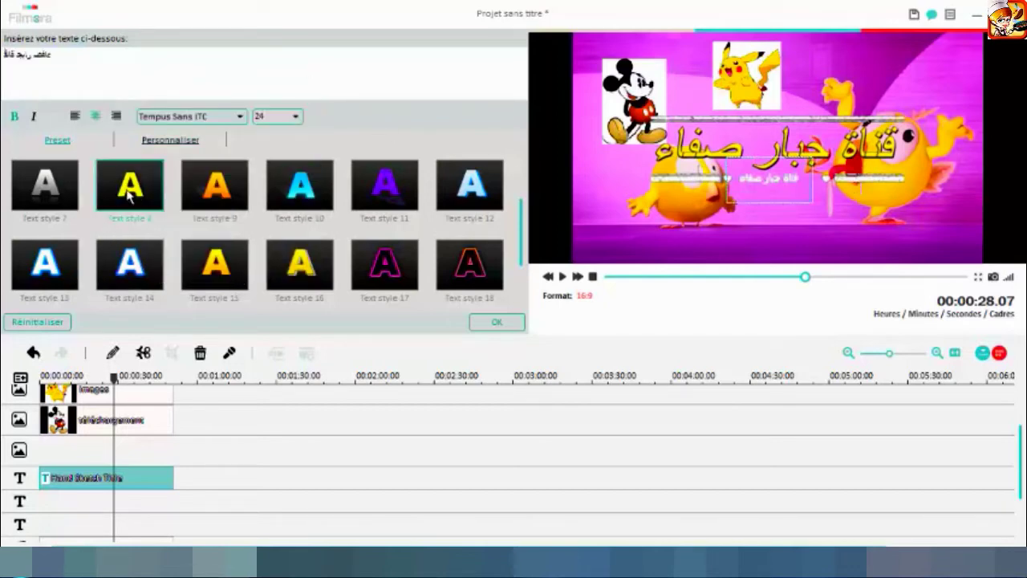
pyautogui.click(497, 322)
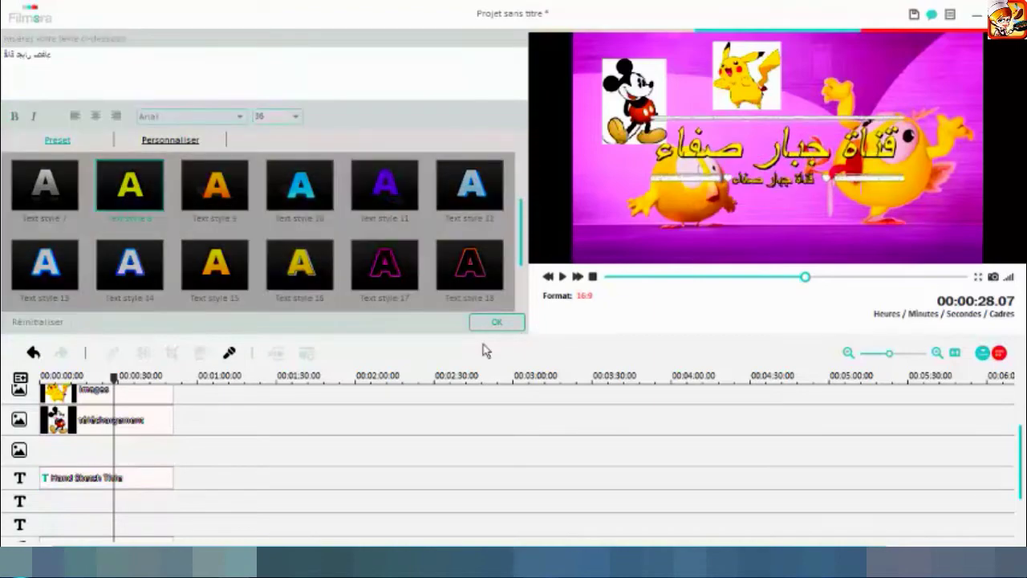
# - Browse the media, title, filter and overlay libraries, including the Instagram Style, Historique and Halloween filter categories
pyautogui.click(42, 299)
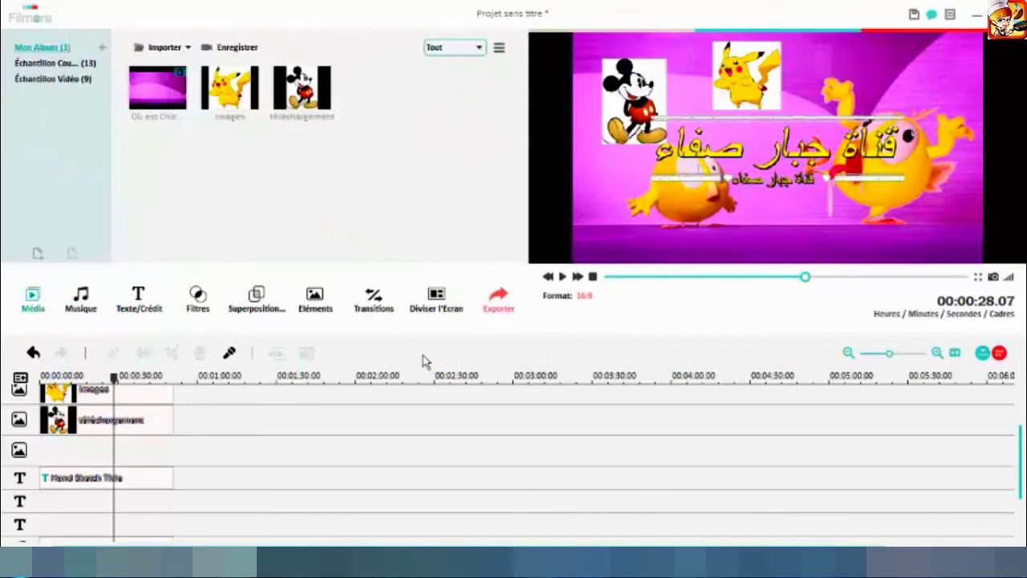
pyautogui.click(140, 308)
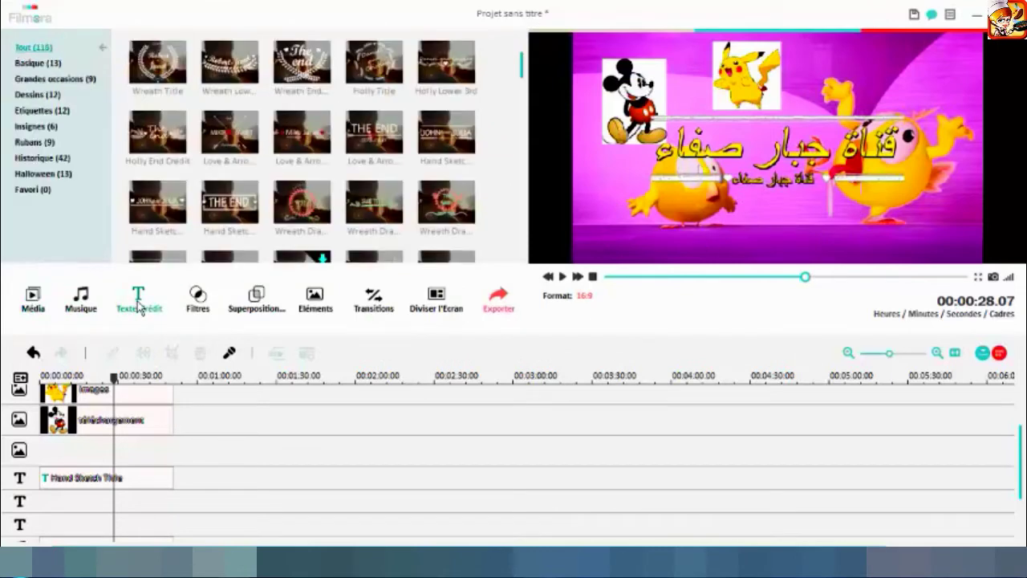
pyautogui.click(195, 307)
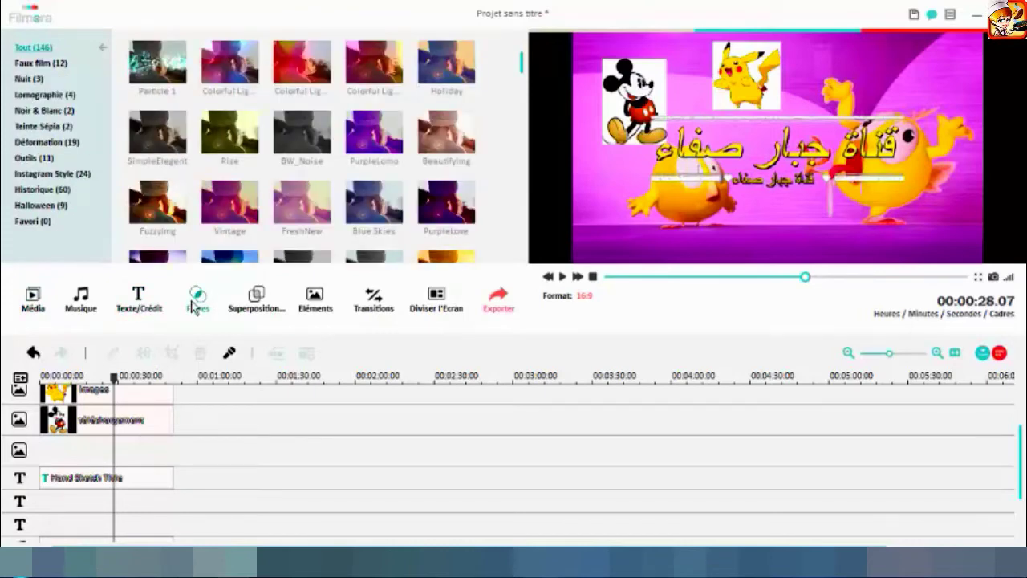
pyautogui.click(57, 174)
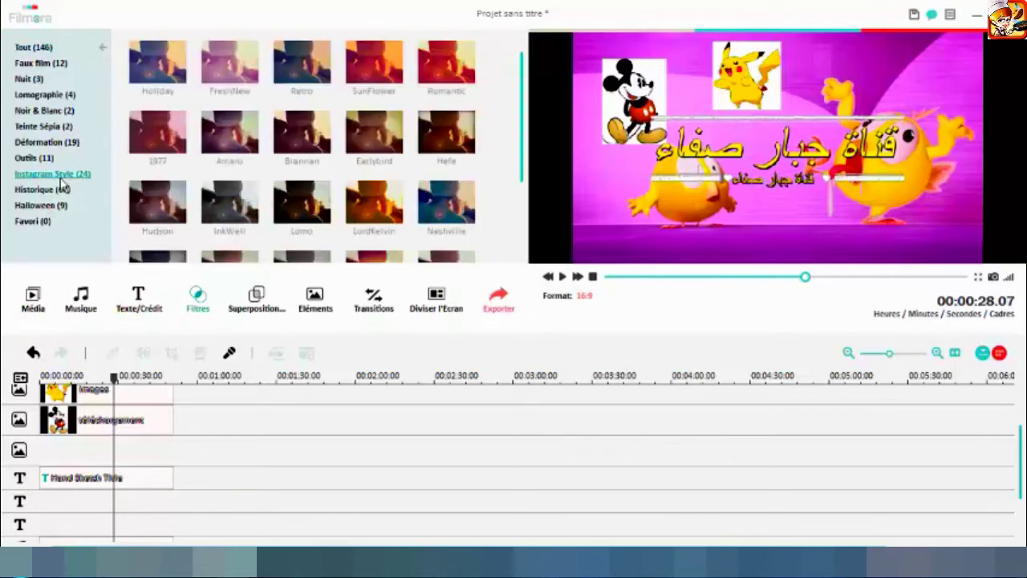
pyautogui.click(61, 190)
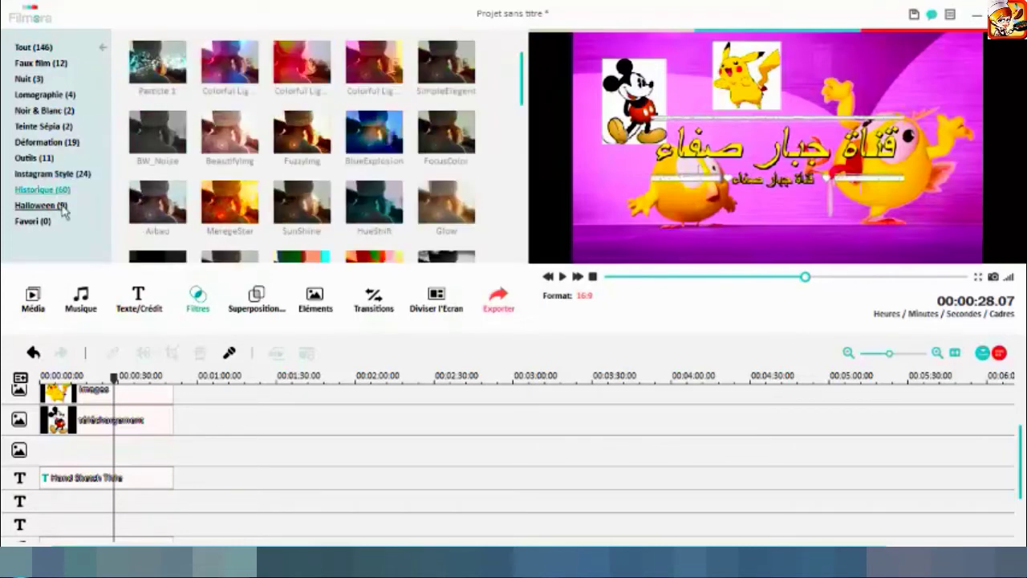
pyautogui.click(48, 206)
pyautogui.click(255, 296)
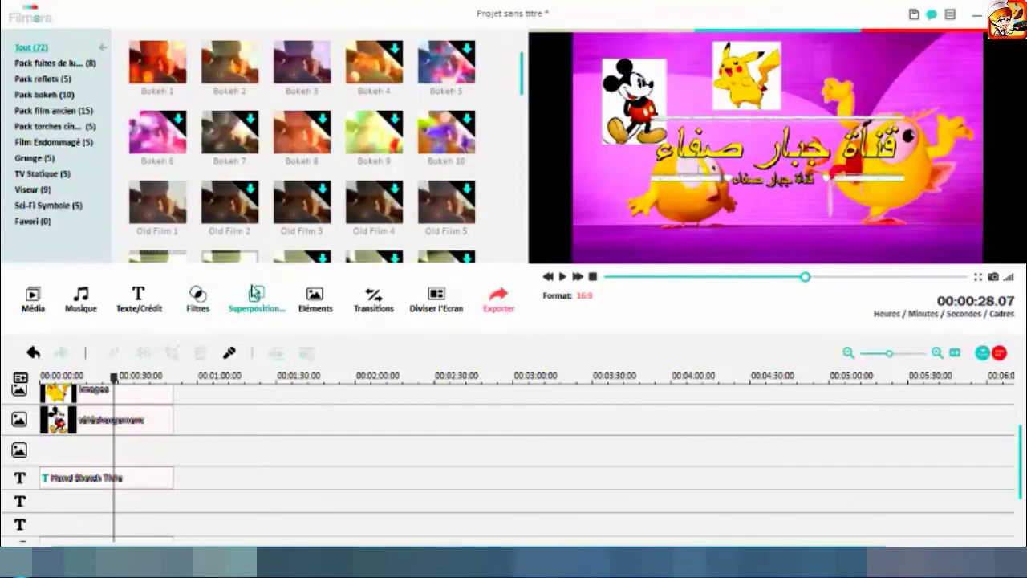
# - Browse all elements and preview Chick, Dog01, Dog02, Dog03, Birthday08, Christmas02 and Birthday09
pyautogui.click(315, 311)
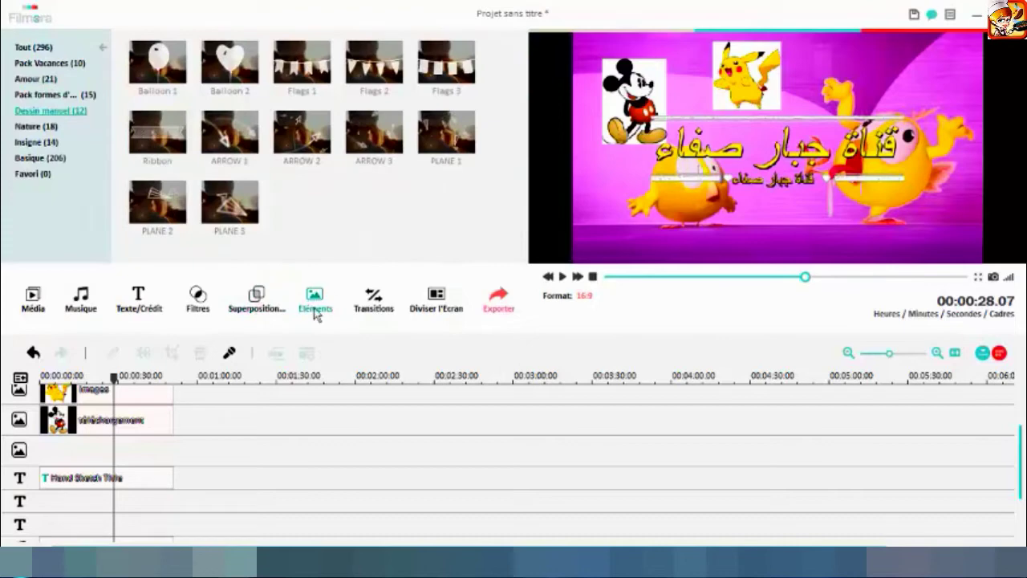
pyautogui.click(26, 48)
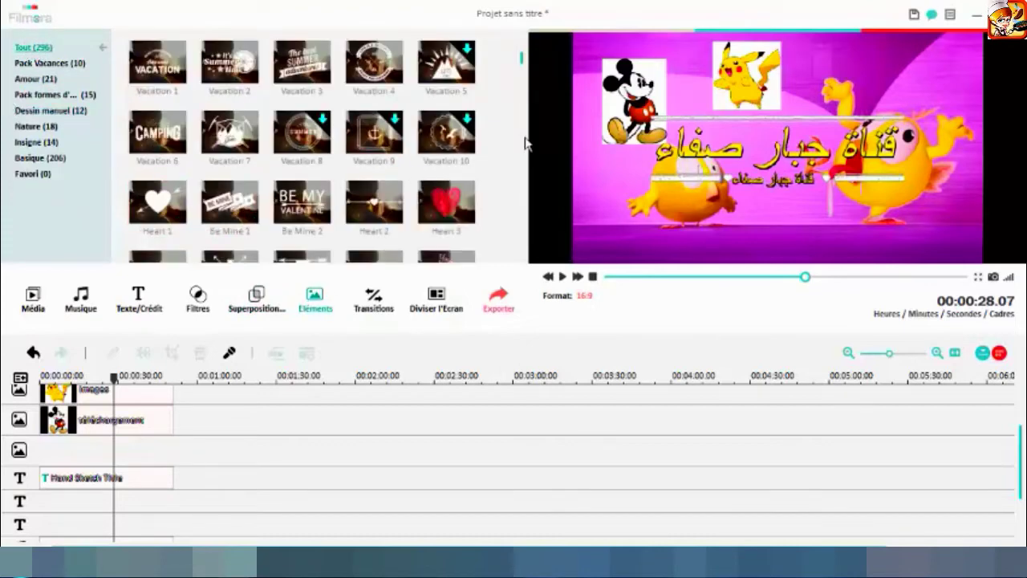
pyautogui.moveTo(522, 63); pyautogui.dragTo(513, 149)
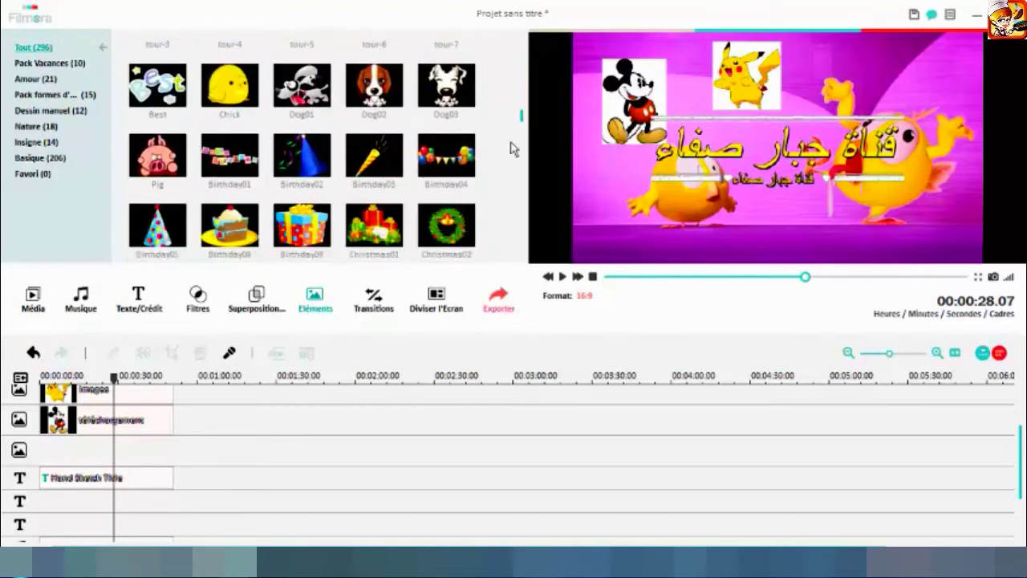
pyautogui.click(254, 107)
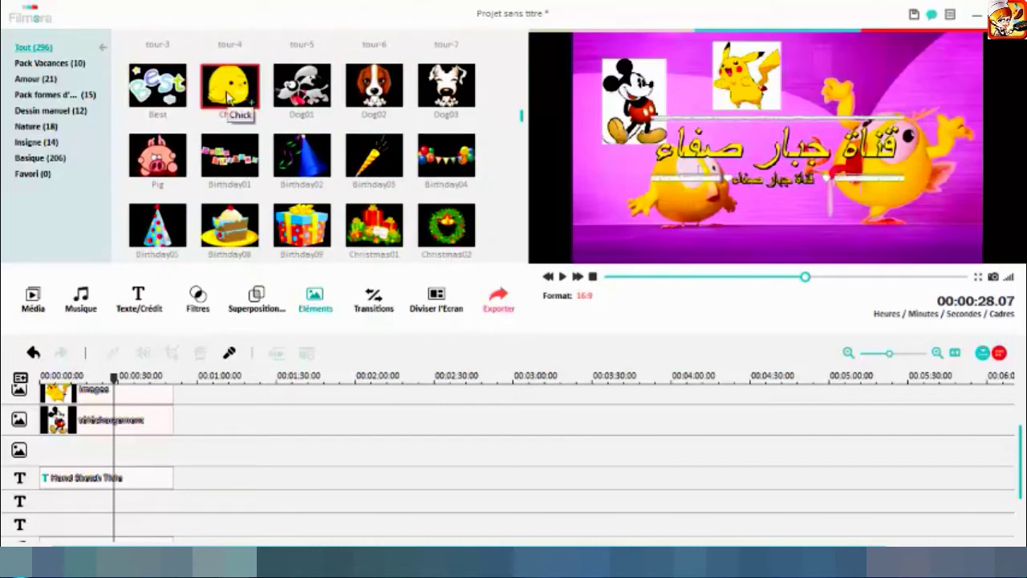
pyautogui.click(230, 96)
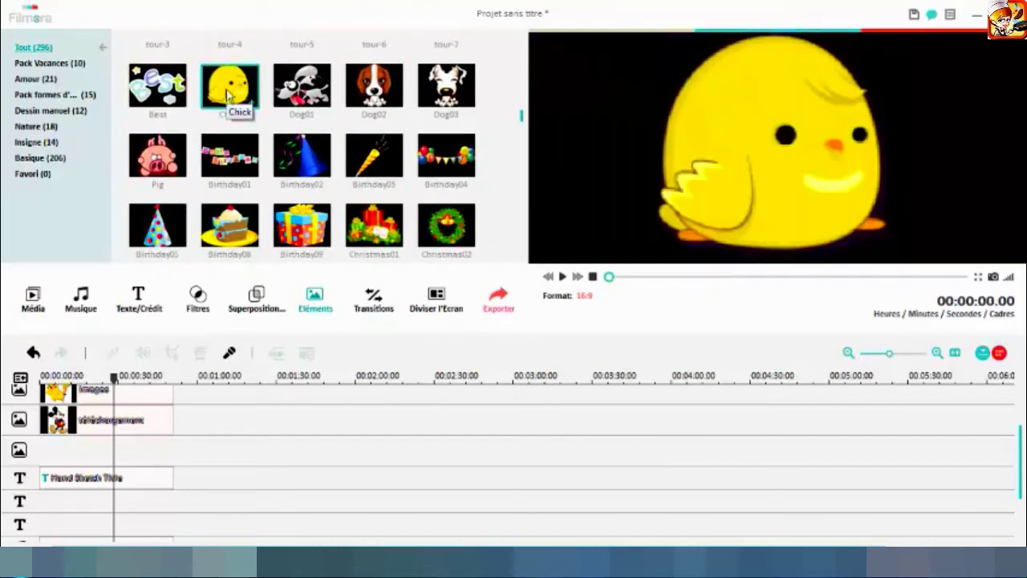
pyautogui.click(308, 96)
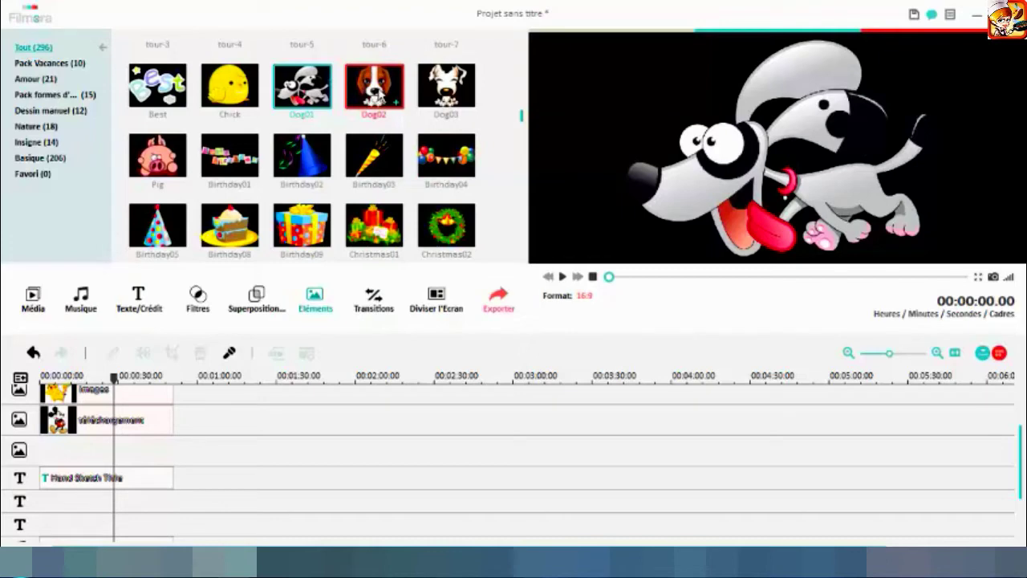
pyautogui.click(381, 95)
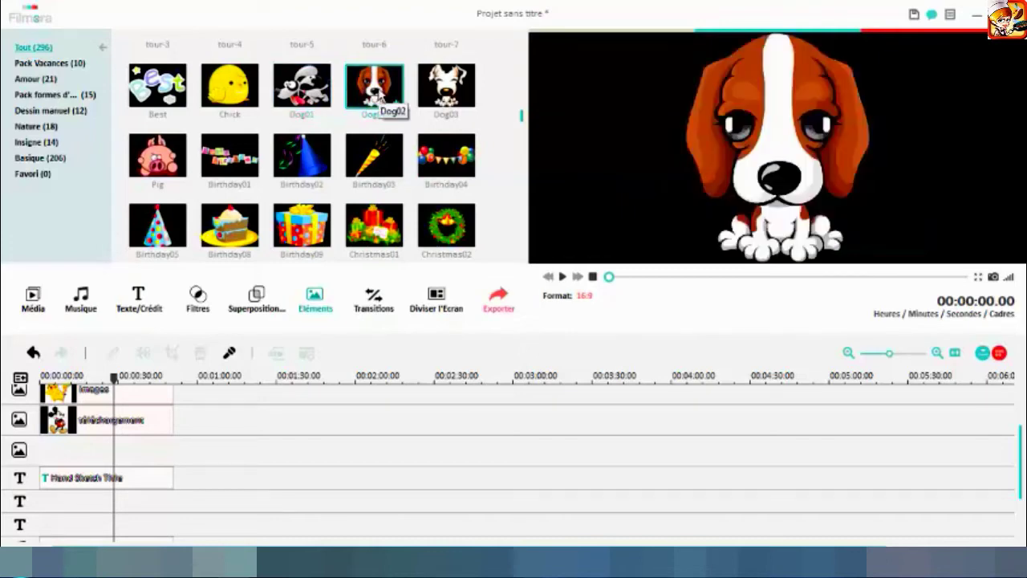
pyautogui.click(454, 93)
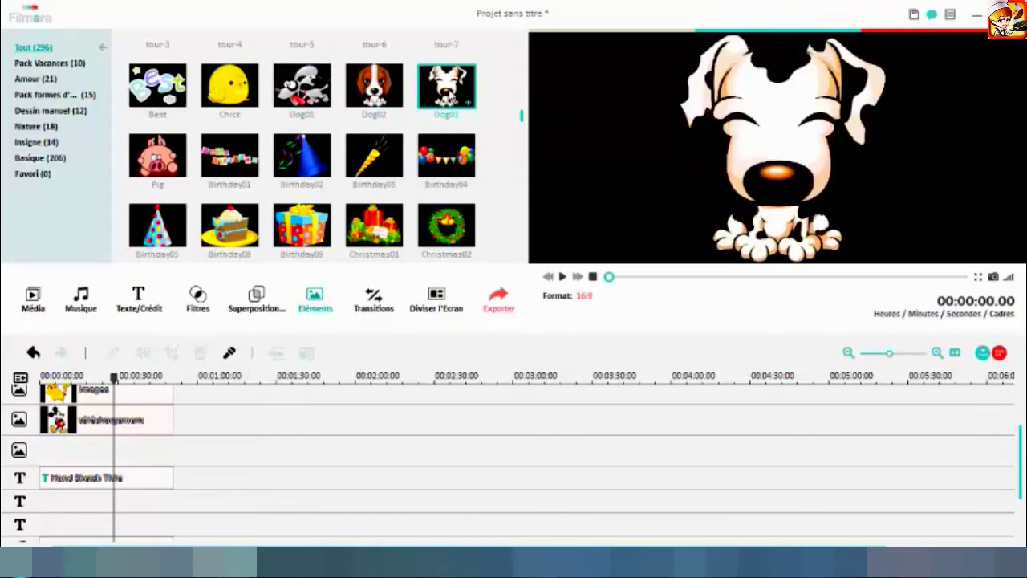
pyautogui.click(234, 229)
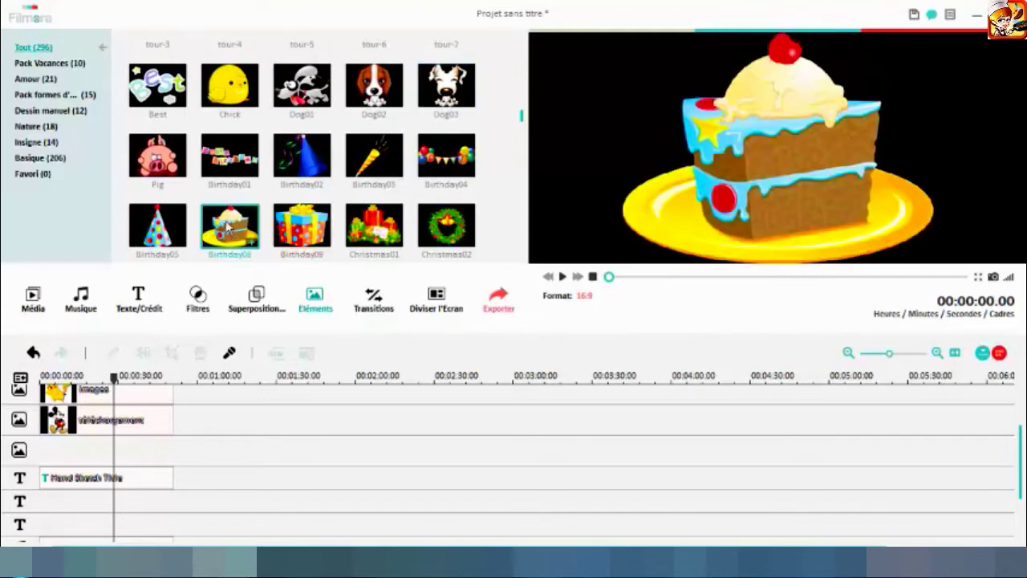
pyautogui.scroll(-1, 493, 201)
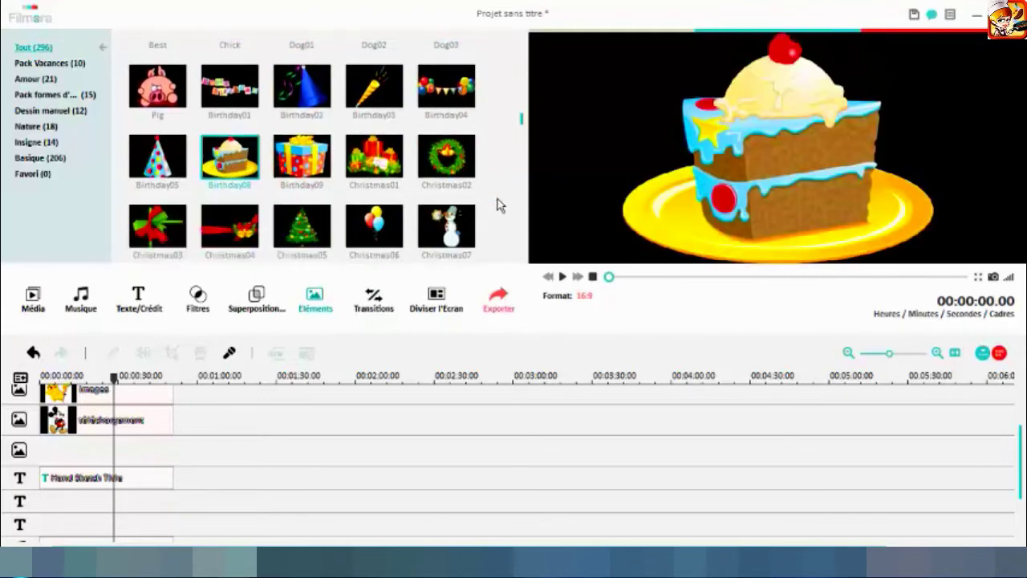
pyautogui.click(448, 161)
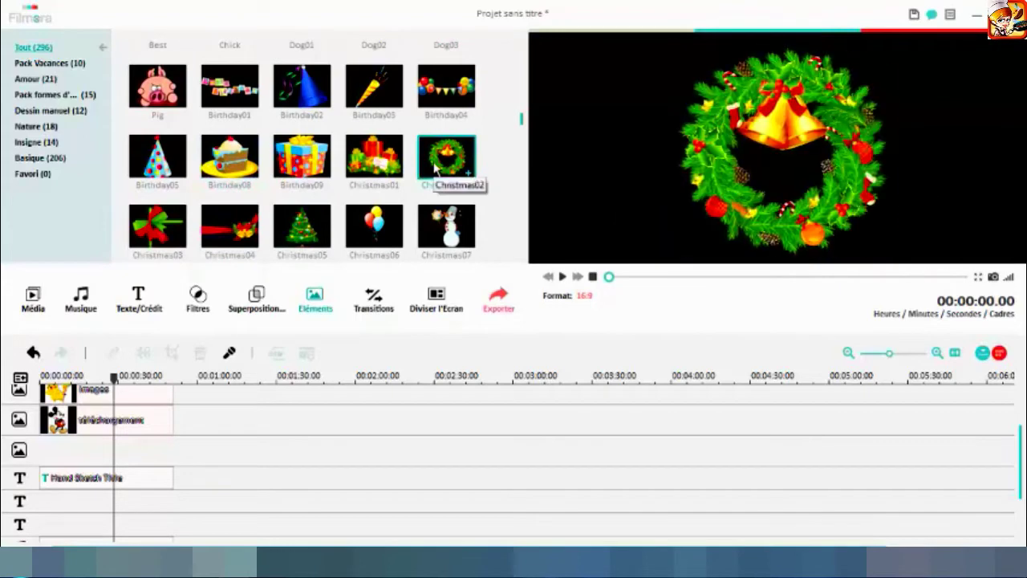
pyautogui.click(307, 177)
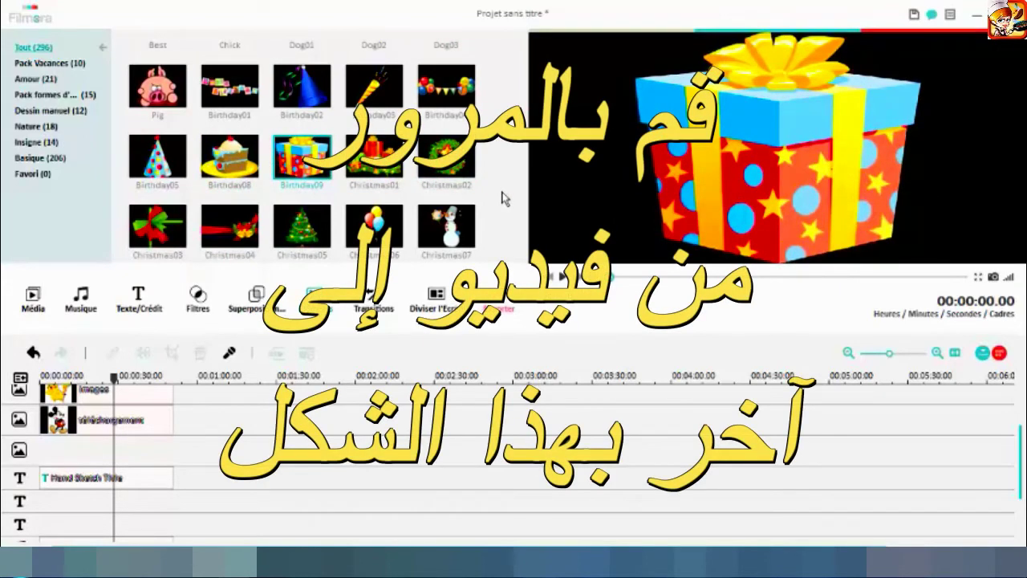
# - Open the transition library, locate the main video clip in the timeline and preview the Col_merge transition
pyautogui.click(361, 313)
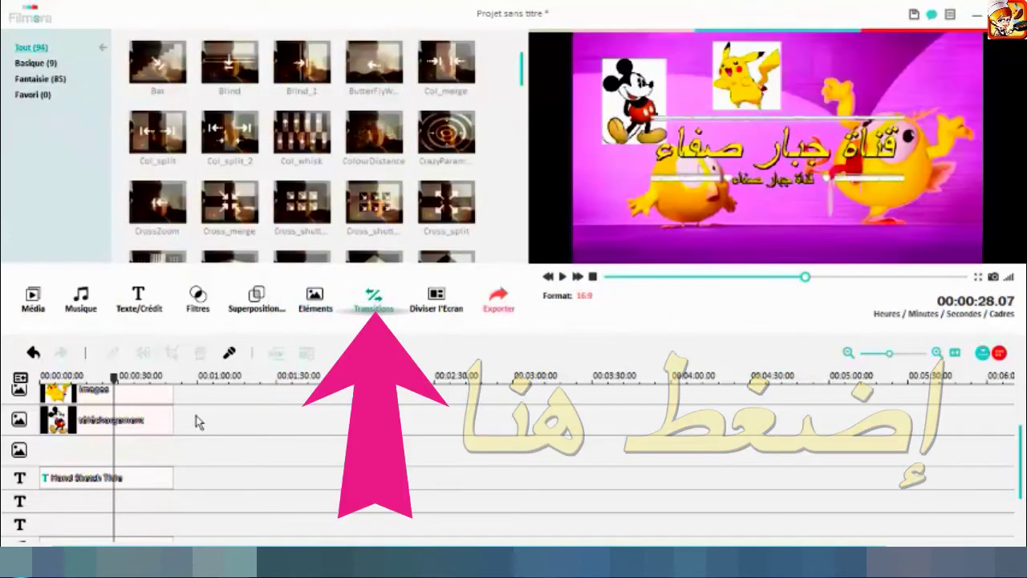
pyautogui.click(144, 393)
pyautogui.scroll(2, 183, 414)
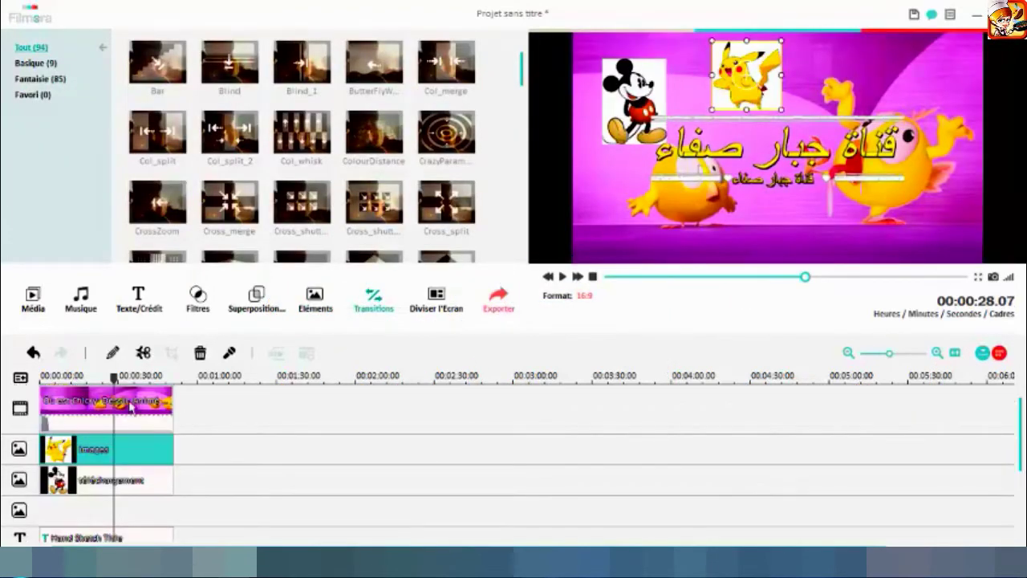
pyautogui.click(172, 418)
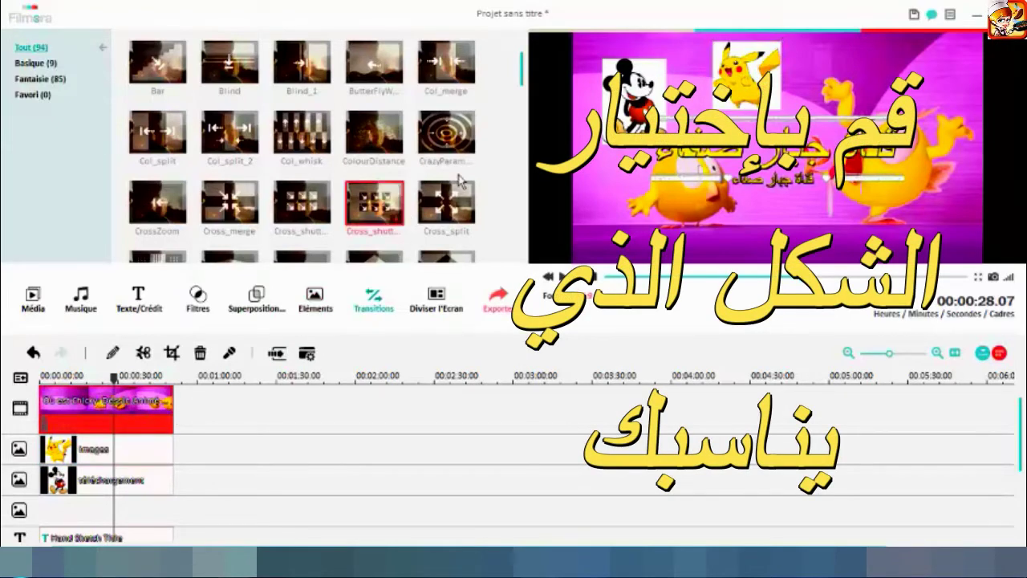
pyautogui.click(451, 69)
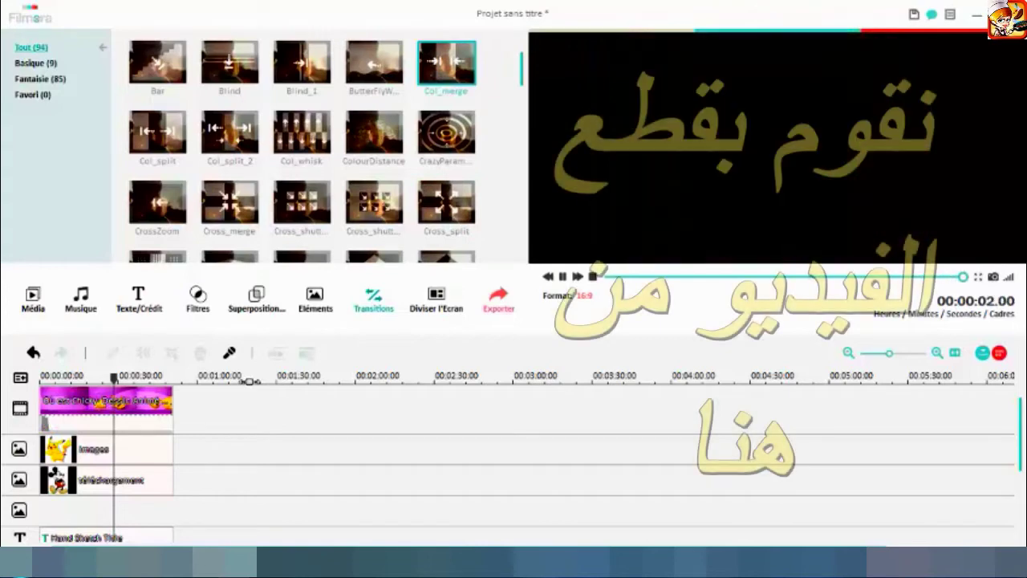
# - Split the main cartoon video clip in two at 00:00:28.07
pyautogui.click(134, 404)
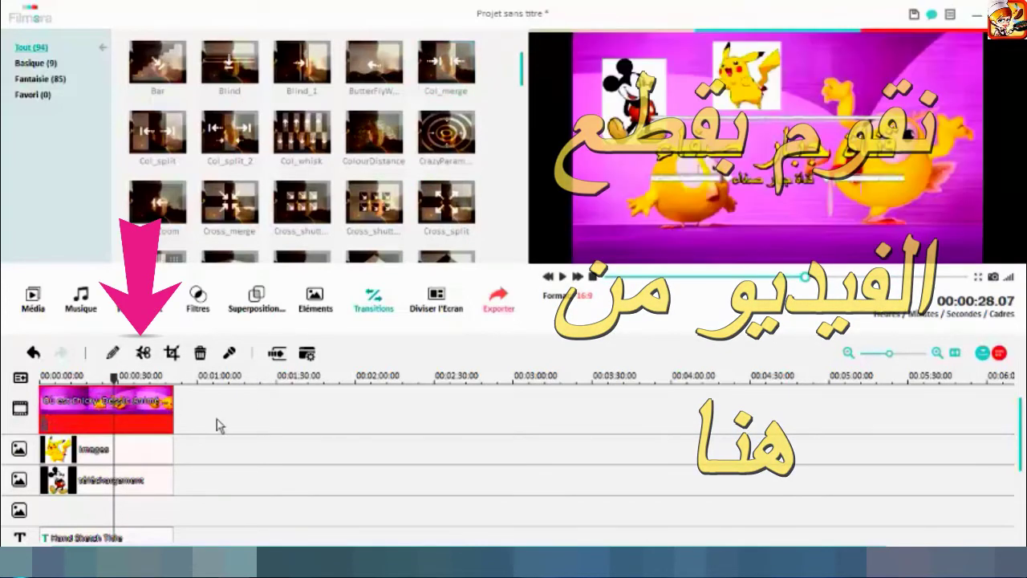
pyautogui.click(143, 353)
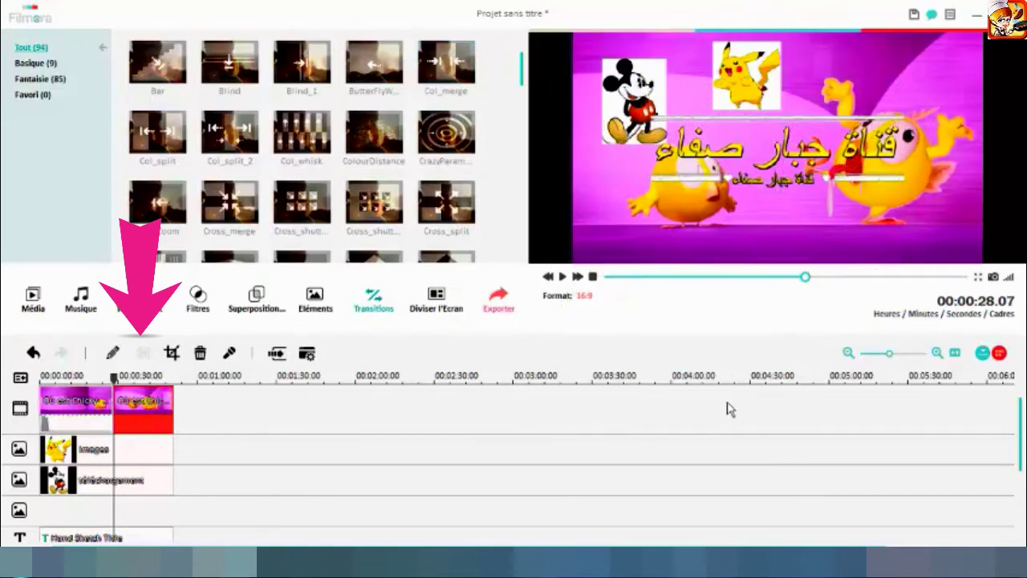
# - Add the Col_merge transition at the cut between the two video clips and play it back
pyautogui.moveTo(892, 355); pyautogui.dragTo(896, 354)
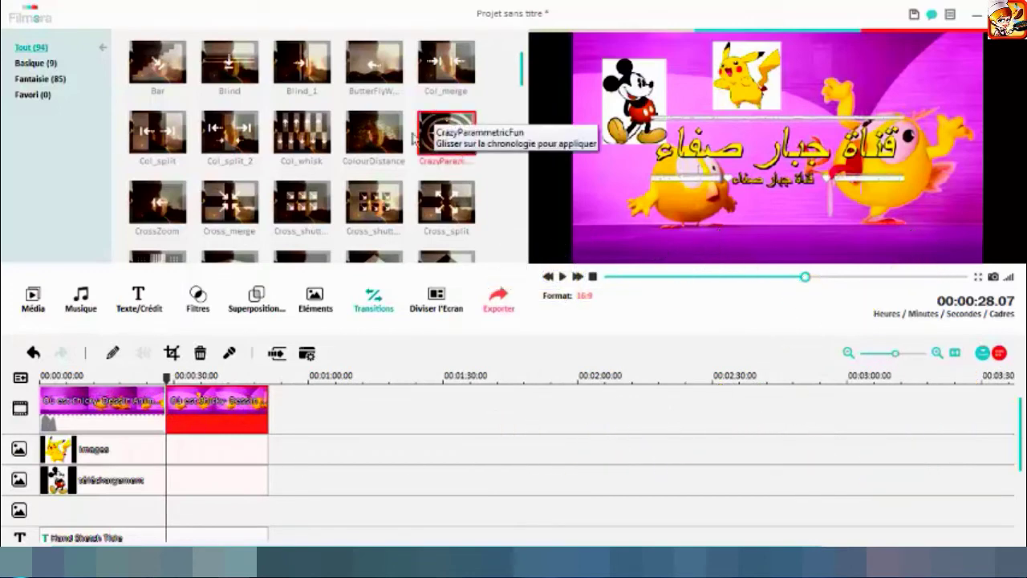
pyautogui.moveTo(447, 71); pyautogui.dragTo(358, 297)
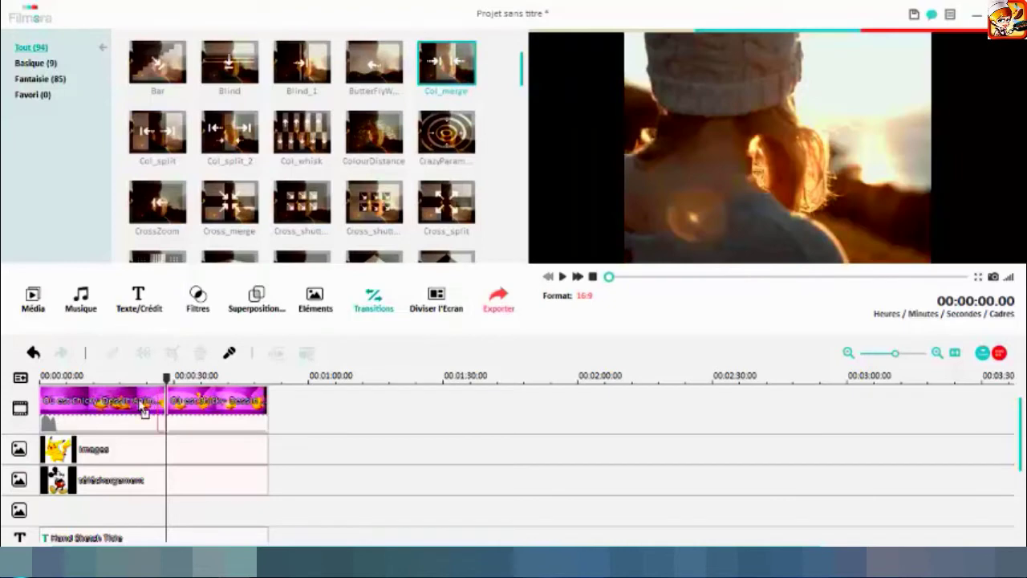
pyautogui.moveTo(144, 409); pyautogui.dragTo(140, 406)
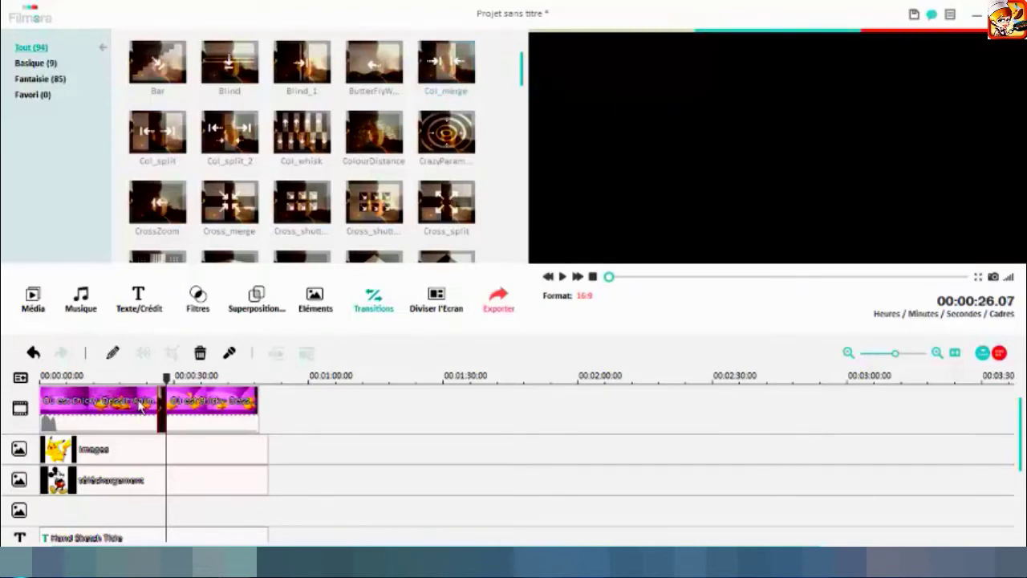
pyautogui.click(154, 375)
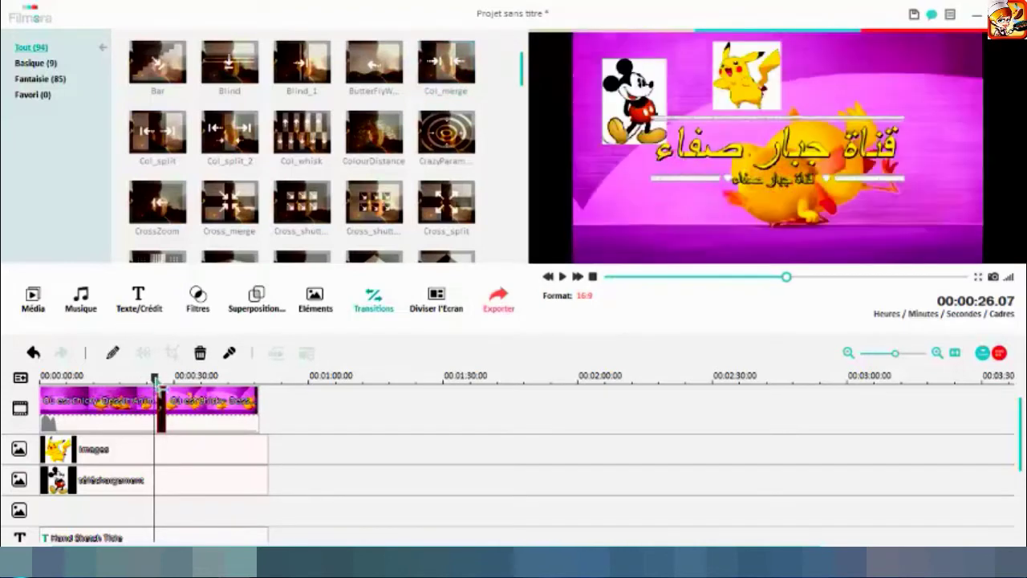
pyautogui.click(563, 276)
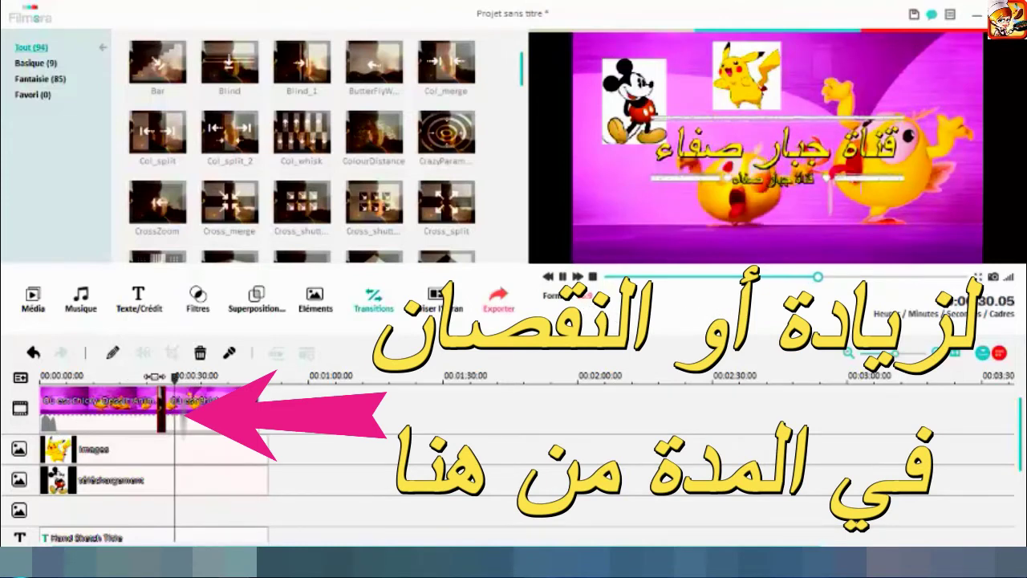
# - Set the duration of the Col_merge transition to 4 seconds, confirm it and play the result
pyautogui.rightClick(164, 426)
pyautogui.click(203, 487)
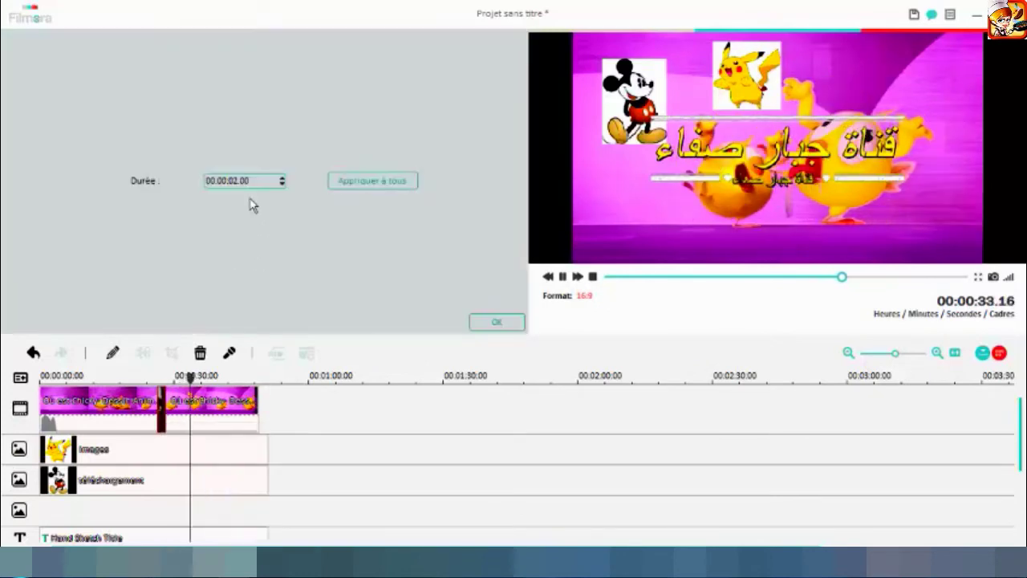
pyautogui.click(282, 183)
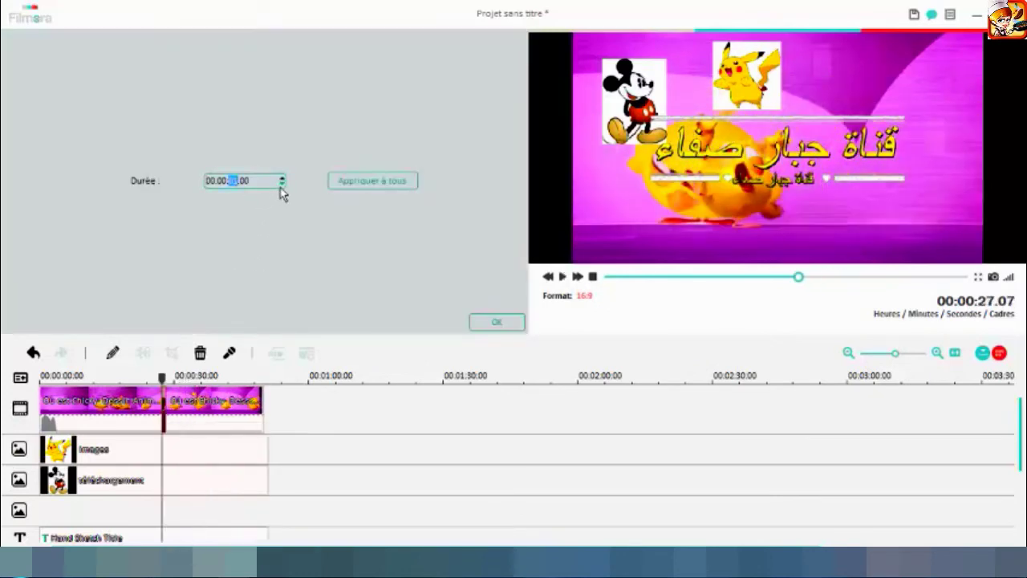
pyautogui.click(282, 186)
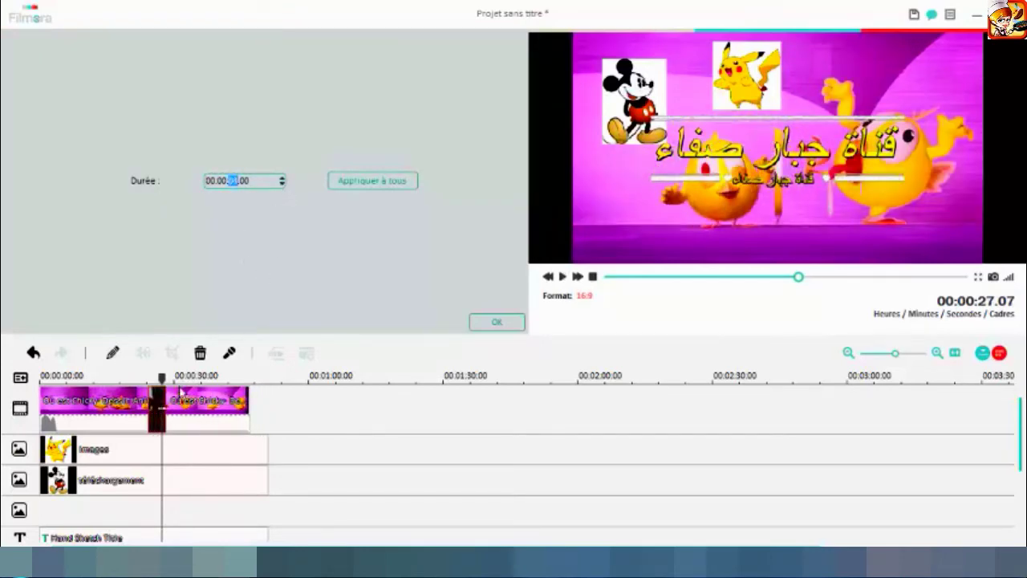
pyautogui.click(473, 324)
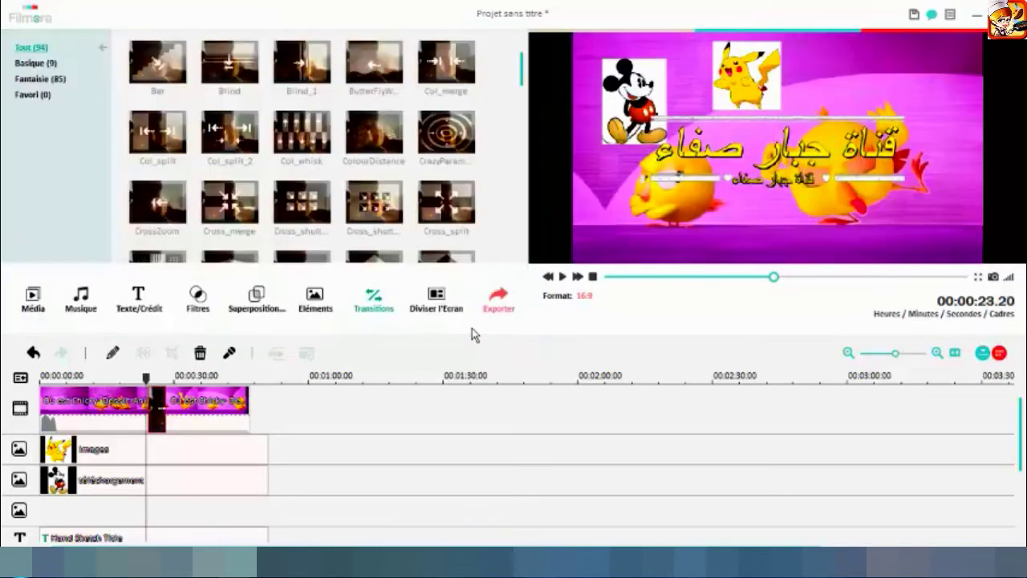
pyautogui.click(563, 277)
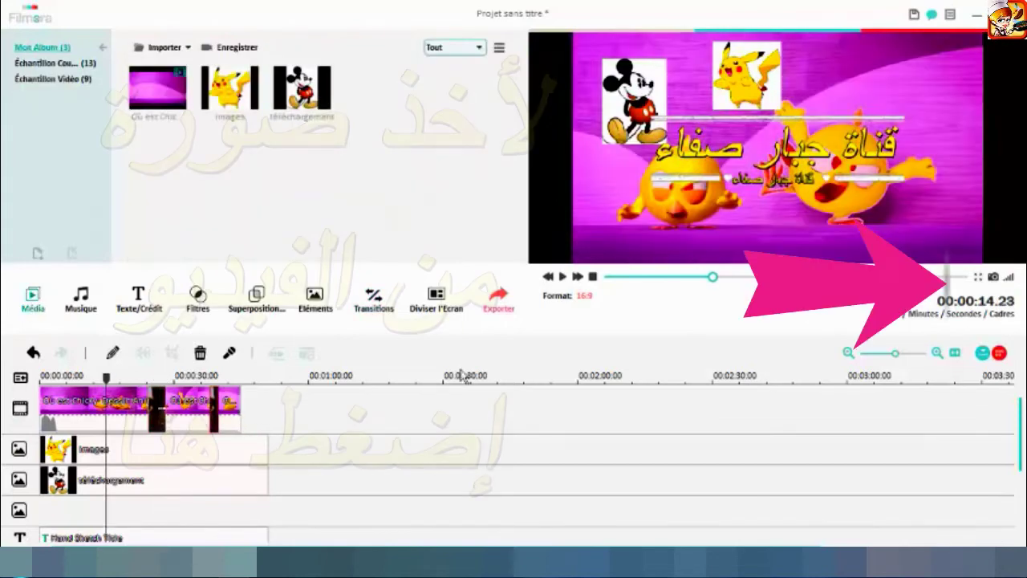
# - Capture a snapshot of the video frame at 00:00:14.23 into the media album
pyautogui.click(994, 277)
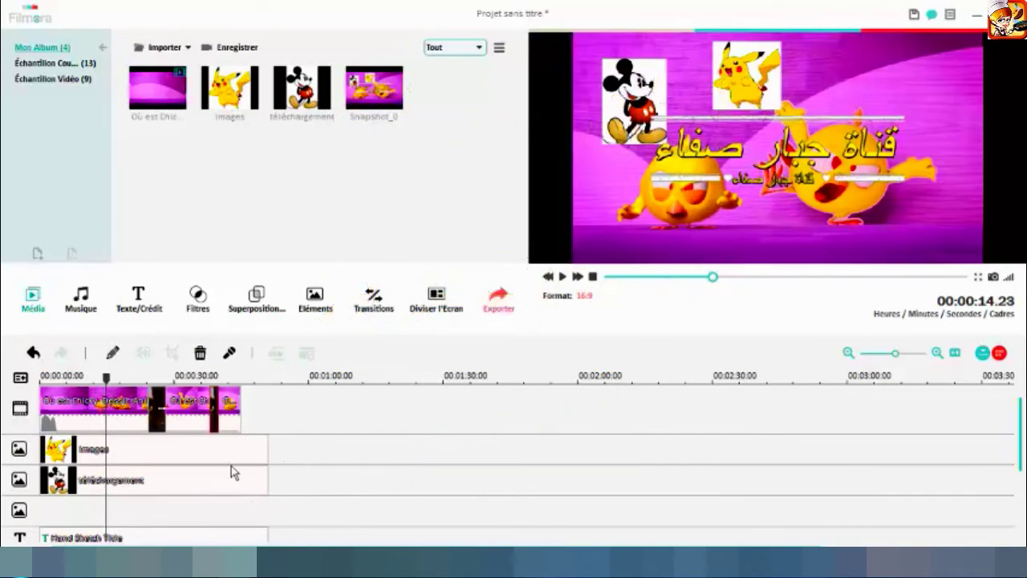
# - Export the edited video as an MP4 named 17, saving it to the Sony Vegas folder in Downloads
pyautogui.click(498, 308)
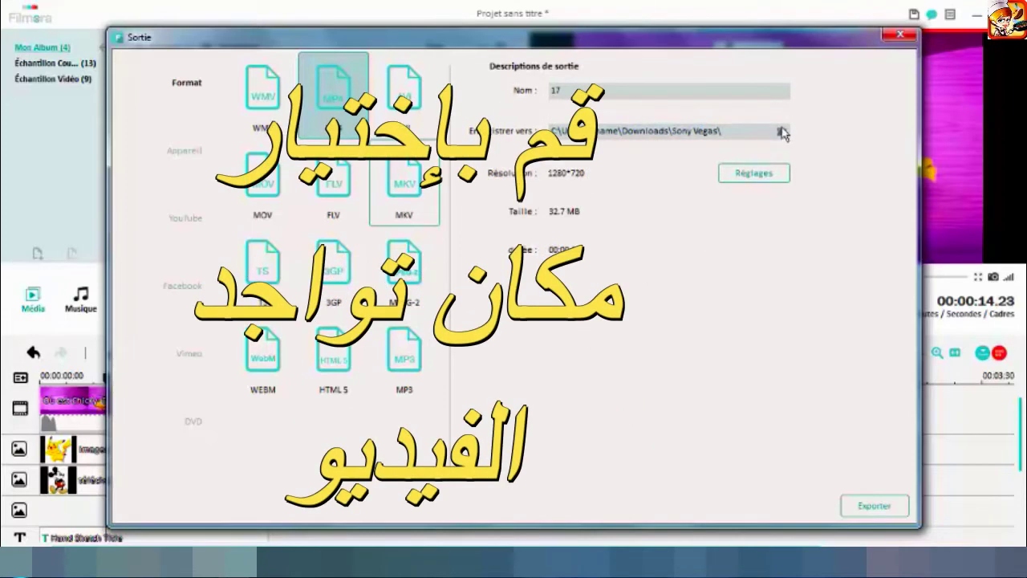
pyautogui.click(781, 132)
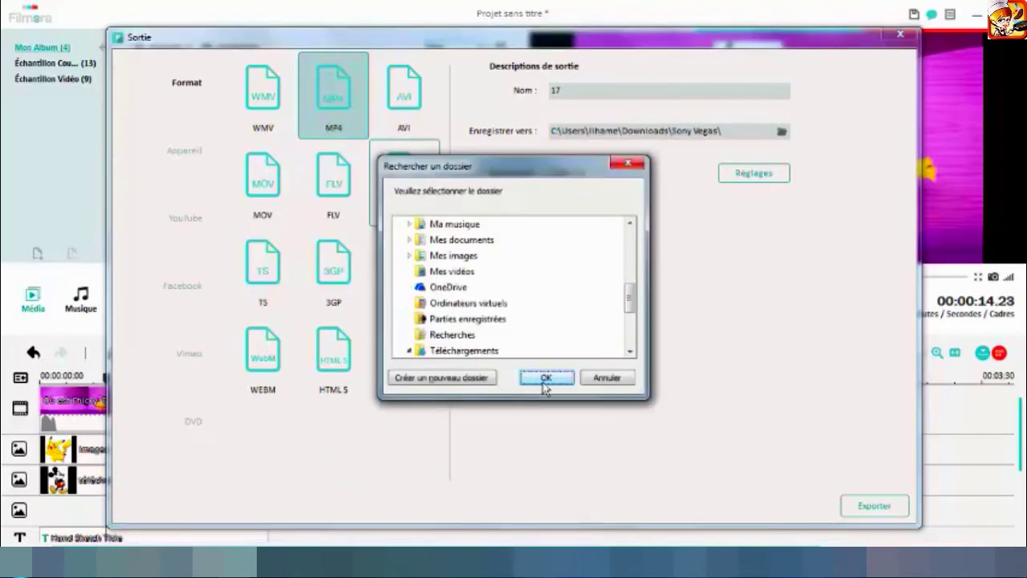
pyautogui.moveTo(631, 303)
pyautogui.mouseDown()
pyautogui.moveTo(631, 321)
pyautogui.moveTo(636, 248)
pyautogui.moveTo(635, 318)
pyautogui.mouseUp()
pyautogui.click(546, 377)
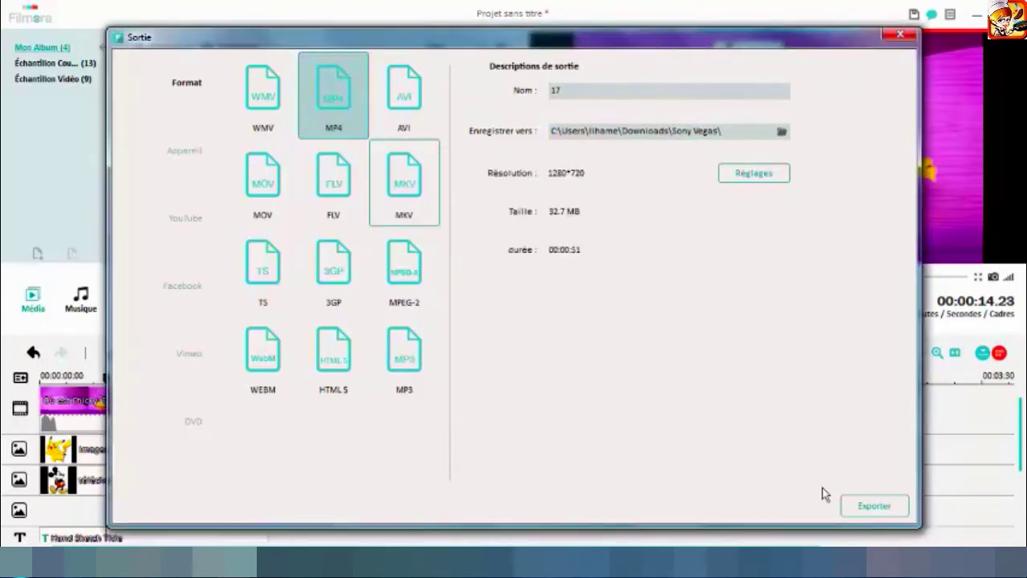
pyautogui.click(873, 511)
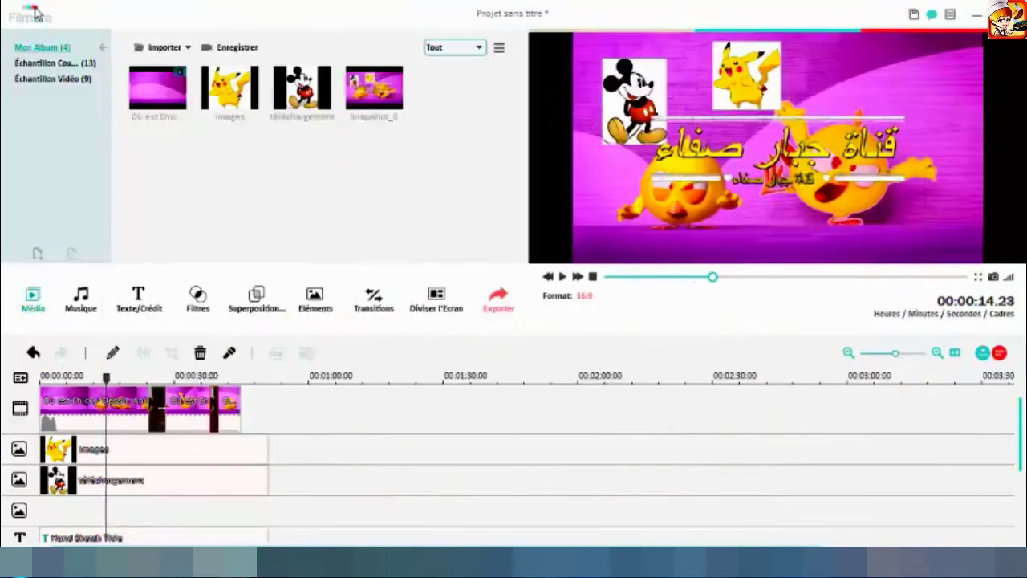
# - Create a new 16:9 project without saving the changes to the current one
pyautogui.click(30, 17)
pyautogui.moveTo(159, 39)
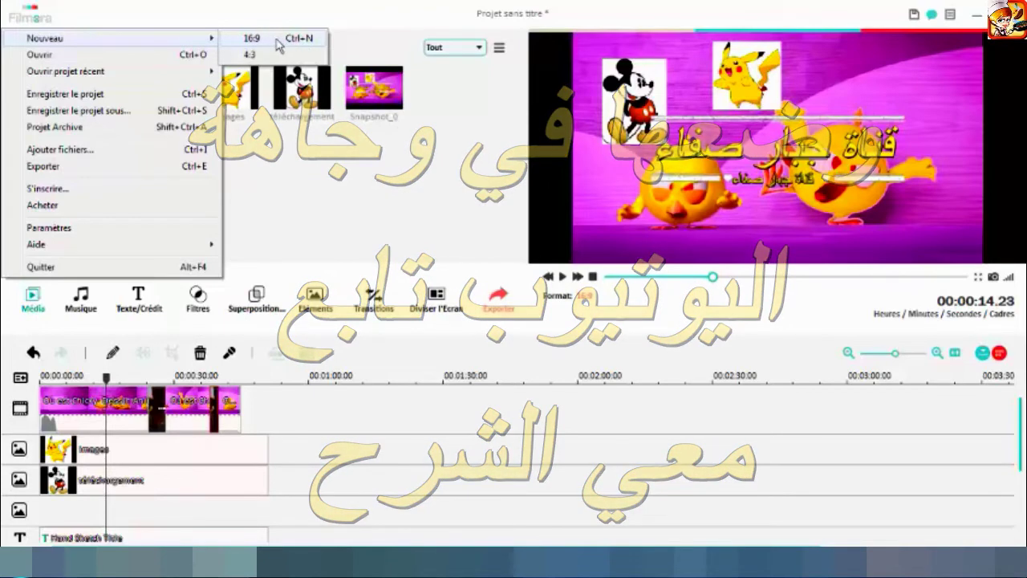
pyautogui.click(283, 41)
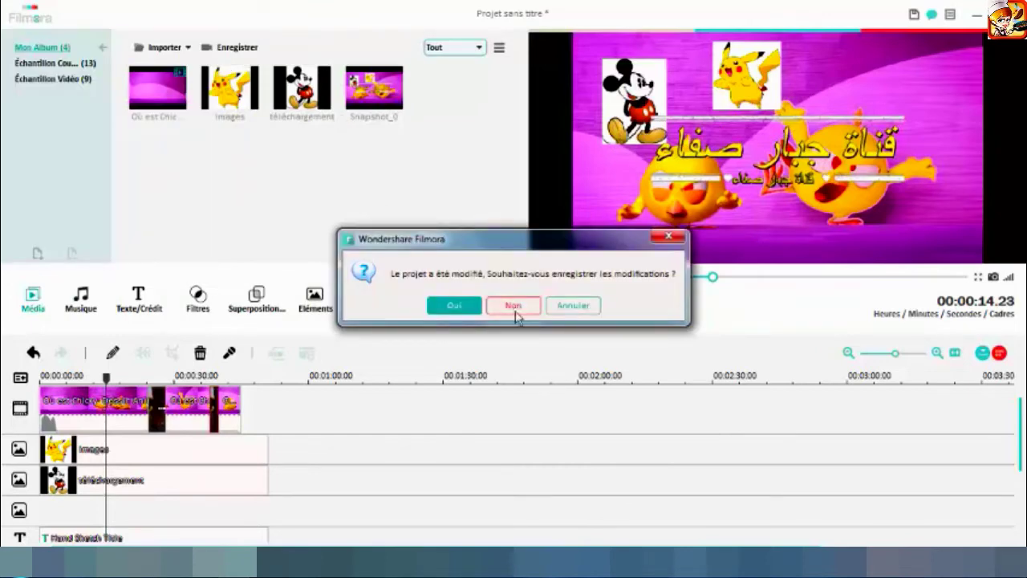
pyautogui.click(514, 306)
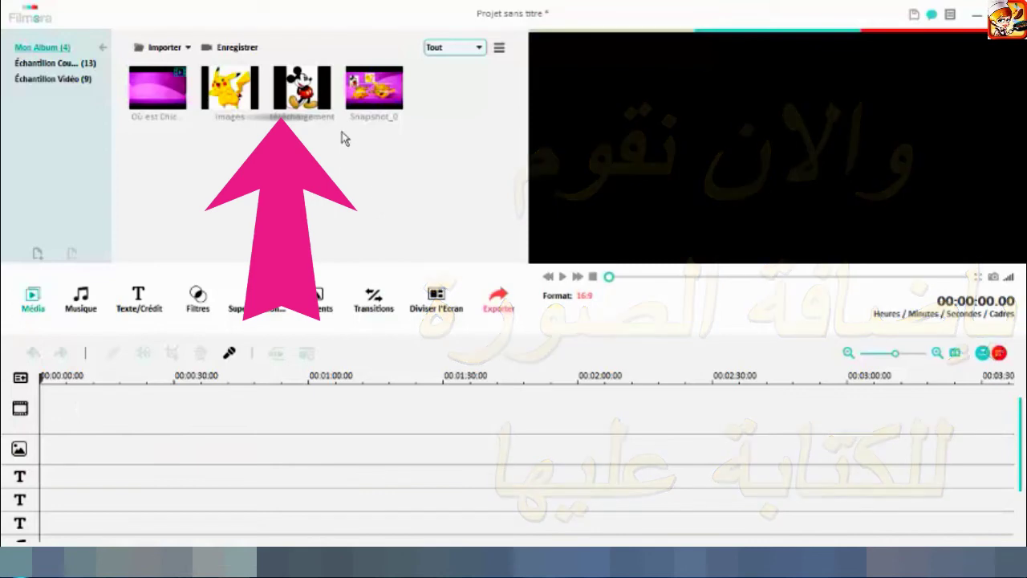
# - Add the Mickey Mouse picture to the empty video track and extend it to about 28 seconds
pyautogui.click(295, 92)
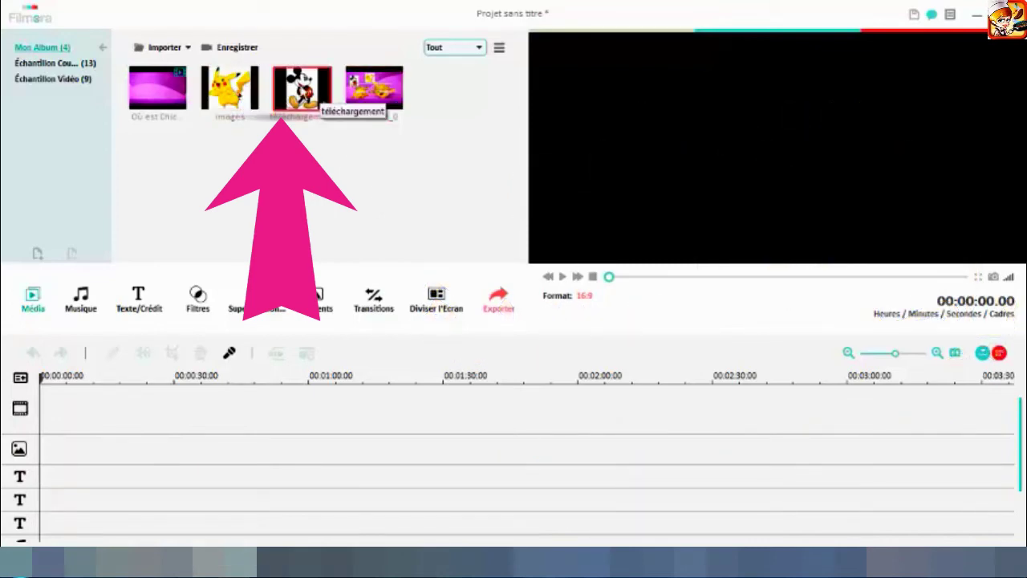
pyautogui.click(324, 105)
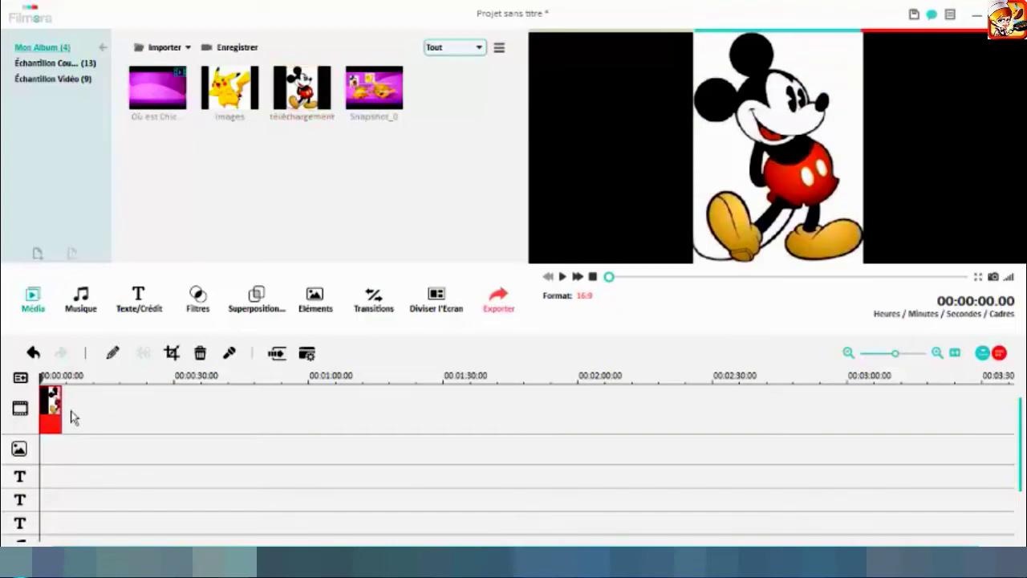
pyautogui.moveTo(94, 396); pyautogui.dragTo(156, 401)
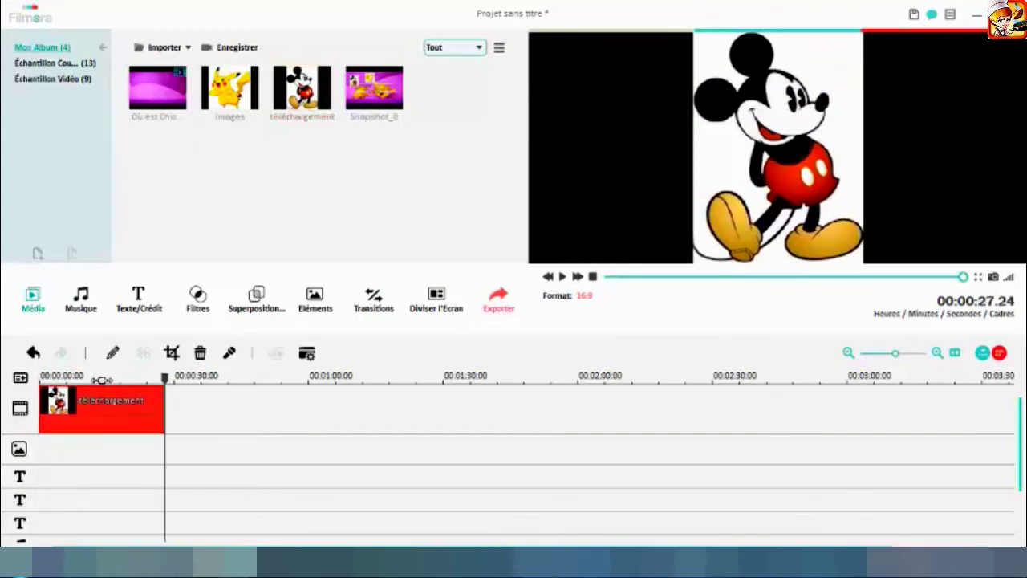
# - Insert the Multiple 1 title from the Historique category on the first title track at 00:00:13.14
pyautogui.click(100, 378)
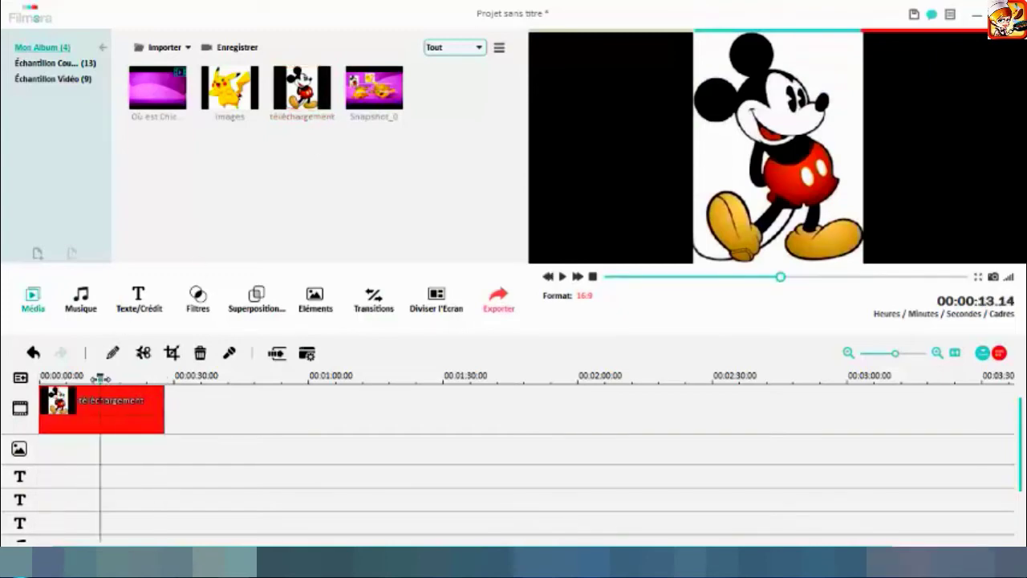
pyautogui.click(139, 302)
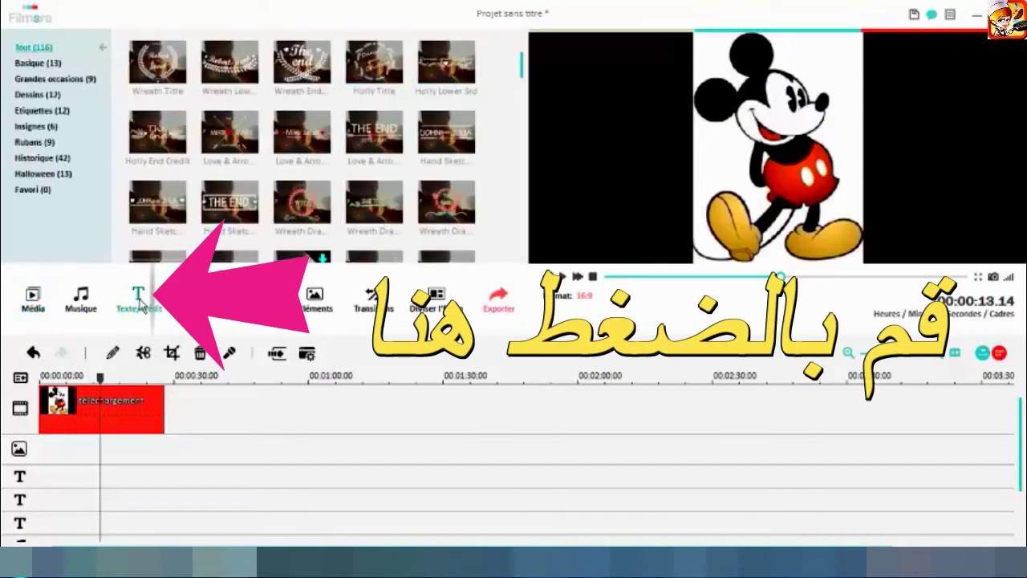
pyautogui.click(35, 160)
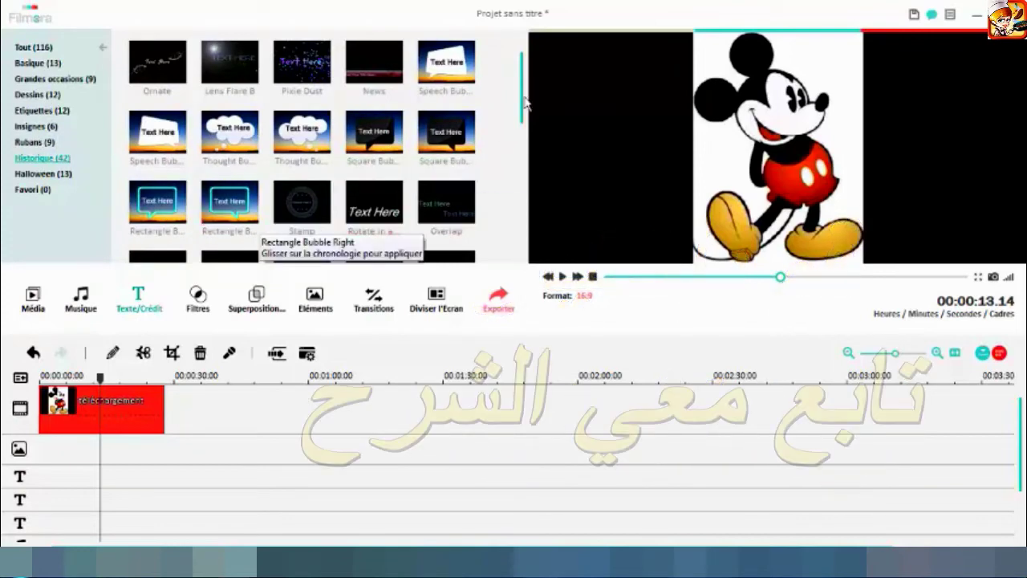
pyautogui.scroll(-2, 532, 126)
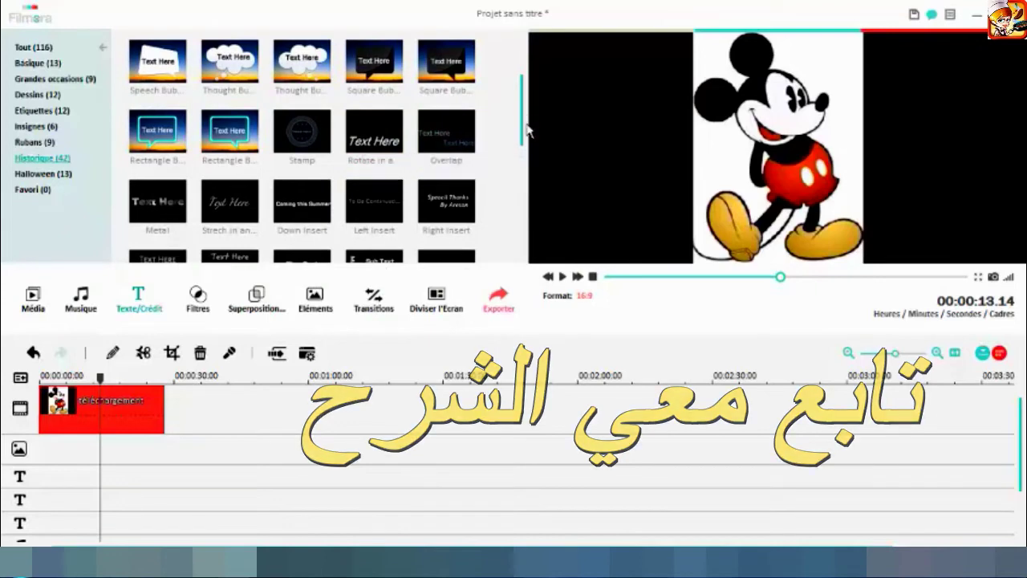
pyautogui.scroll(-2, 525, 116)
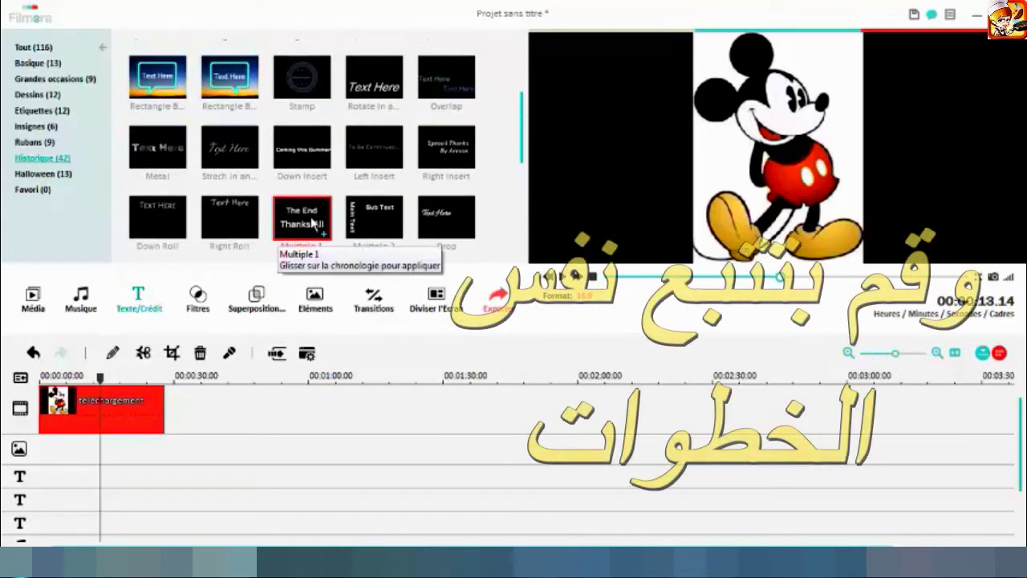
pyautogui.click(298, 225)
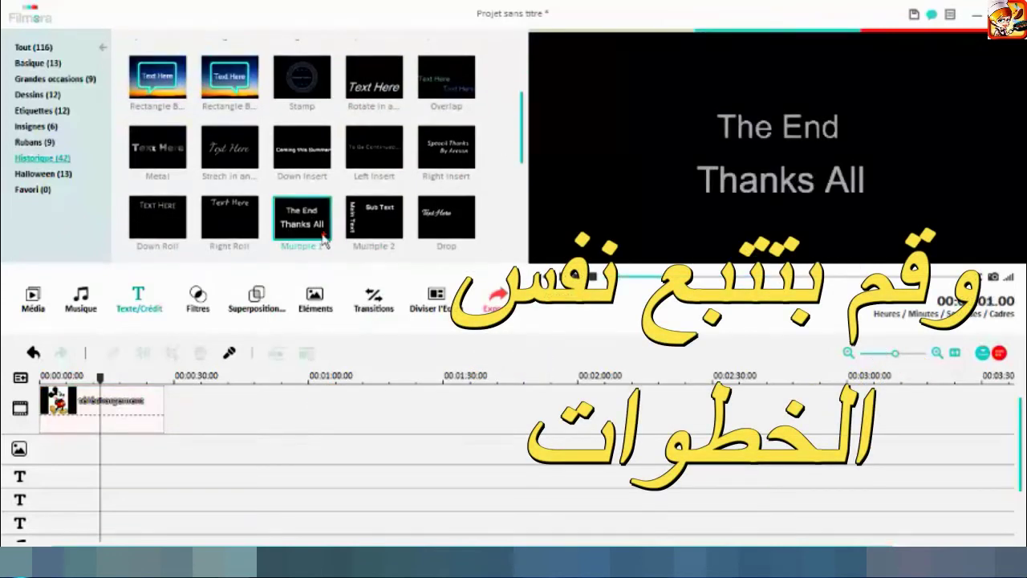
pyautogui.click(324, 235)
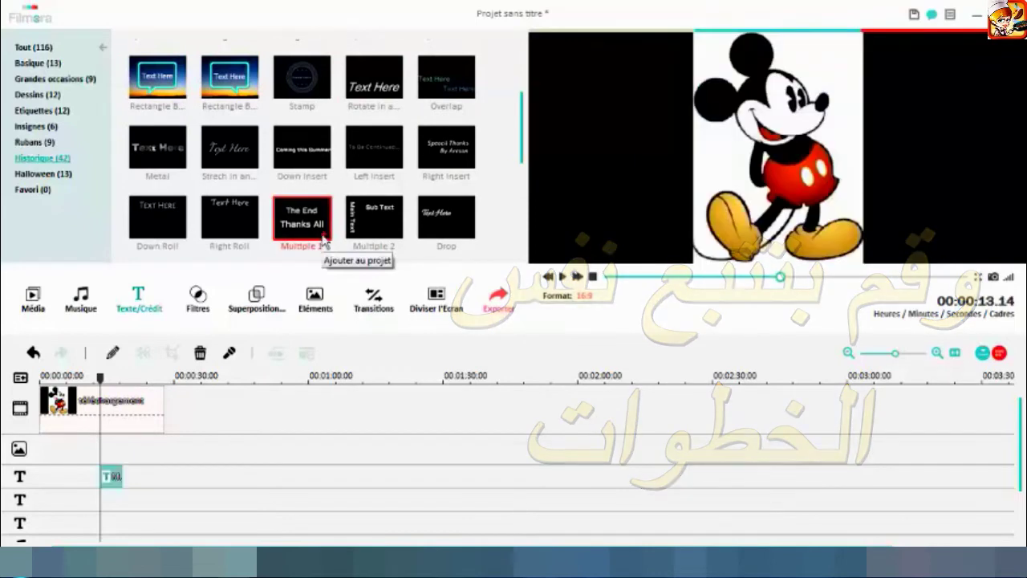
# - Stretch the Multiple 1 title clip in both directions to span the whole Mickey Mouse picture
pyautogui.click(109, 479)
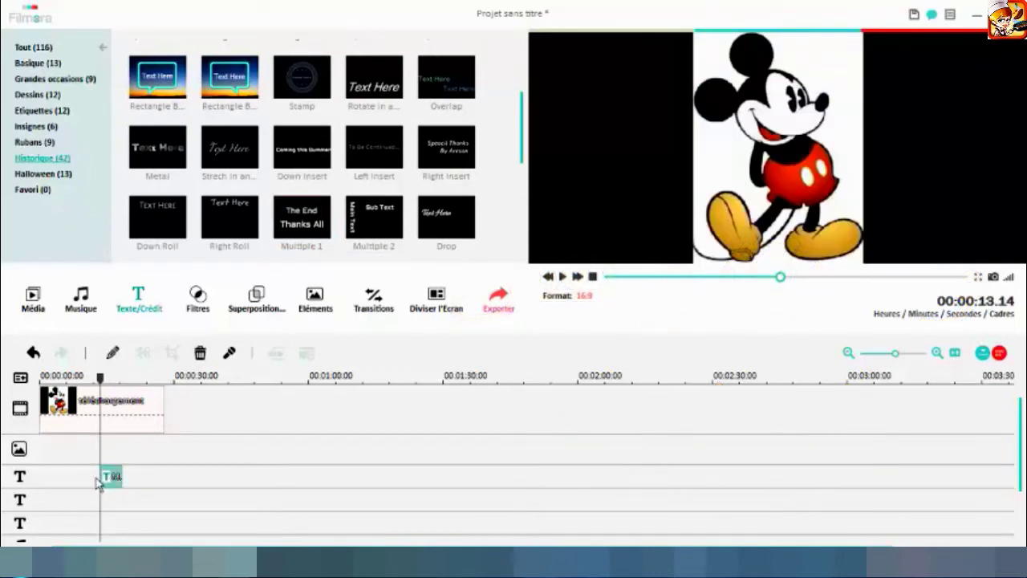
pyautogui.moveTo(100, 475); pyautogui.dragTo(40, 475)
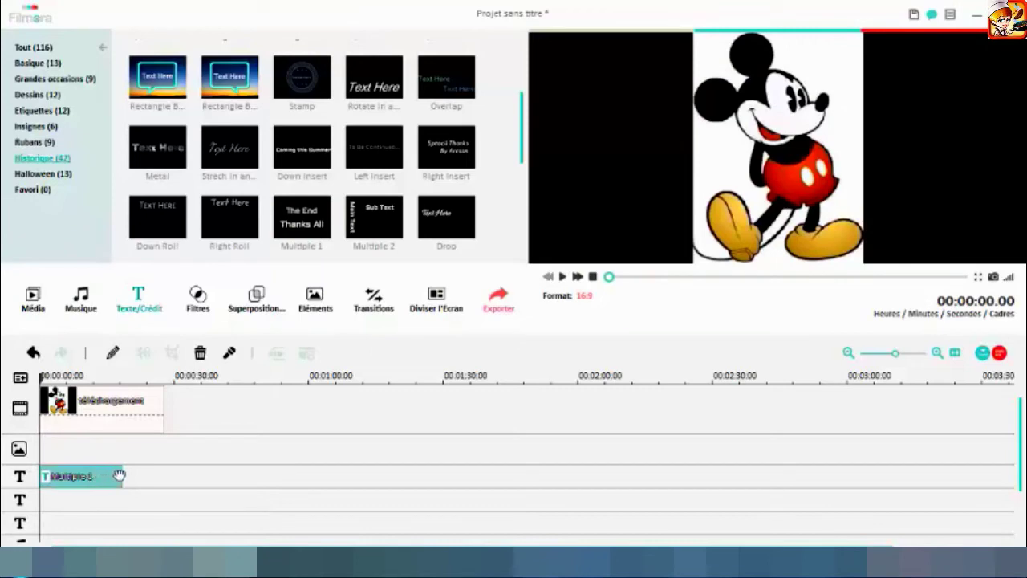
pyautogui.click(159, 477)
pyautogui.click(121, 479)
pyautogui.moveTo(125, 480); pyautogui.dragTo(165, 472)
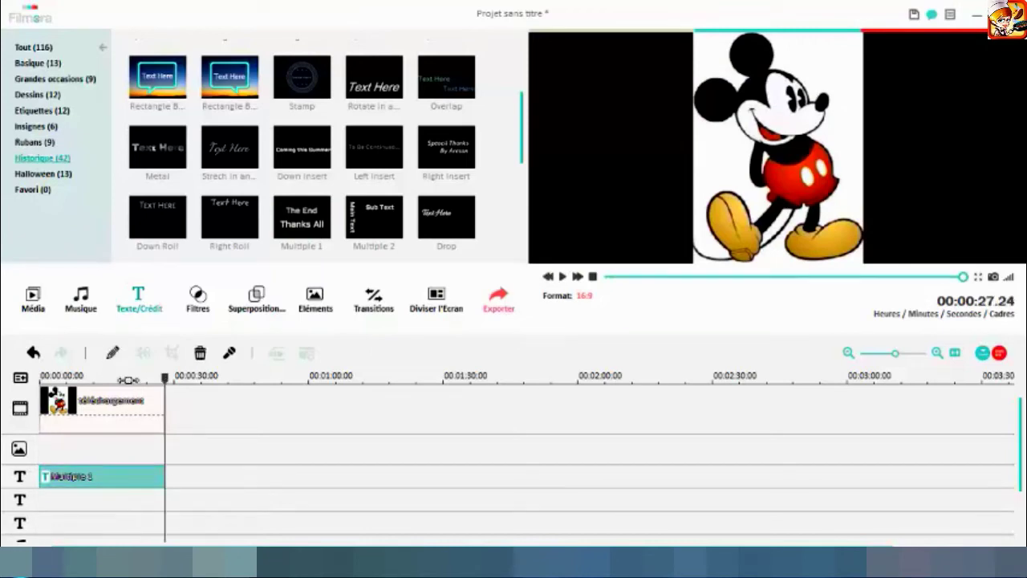
# - Edit the title's "The End" line: make it bold italic and replace its text with the copied Arabic channel name
pyautogui.click(112, 377)
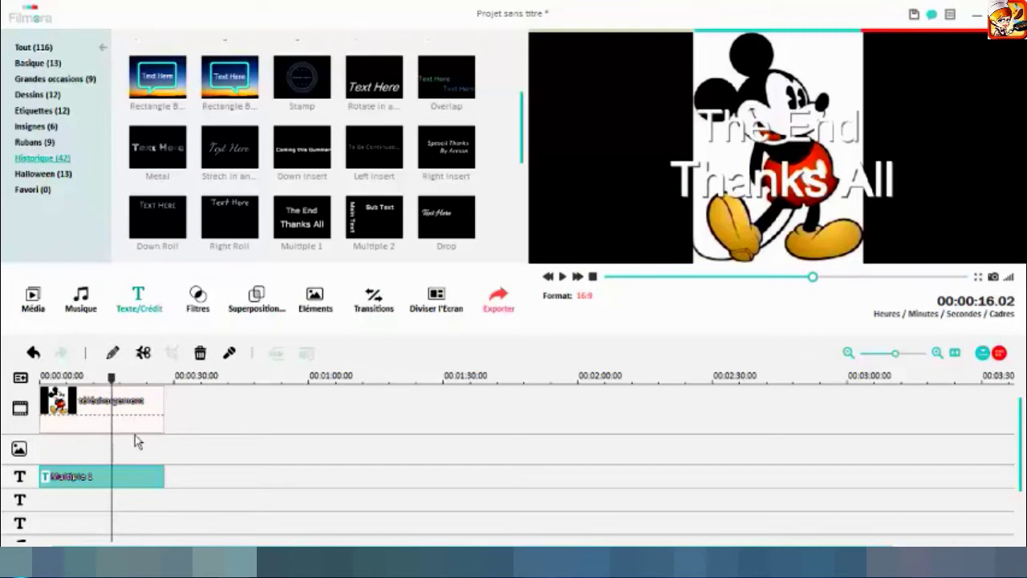
pyautogui.rightClick(133, 476)
pyautogui.click(176, 423)
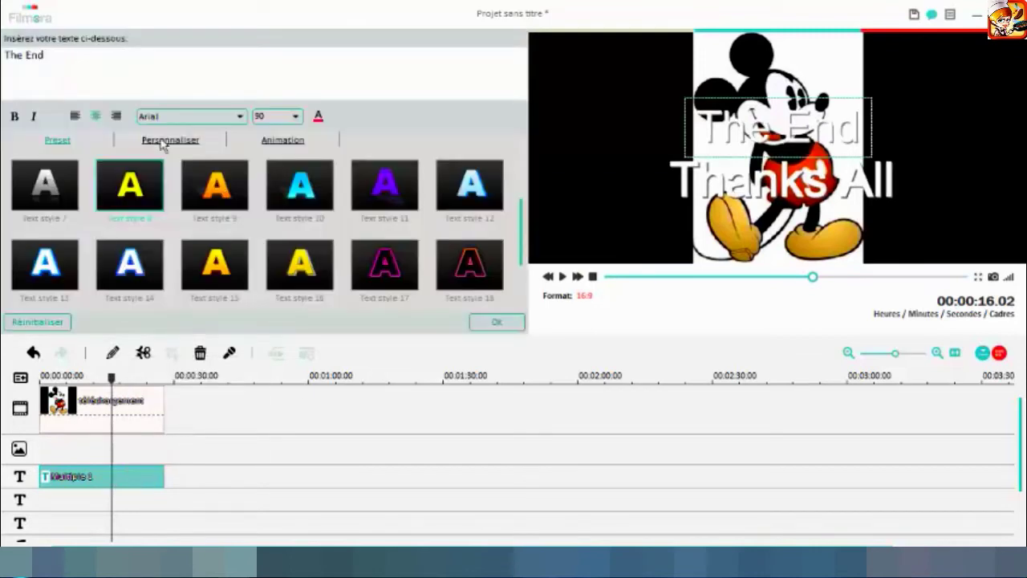
pyautogui.click(15, 117)
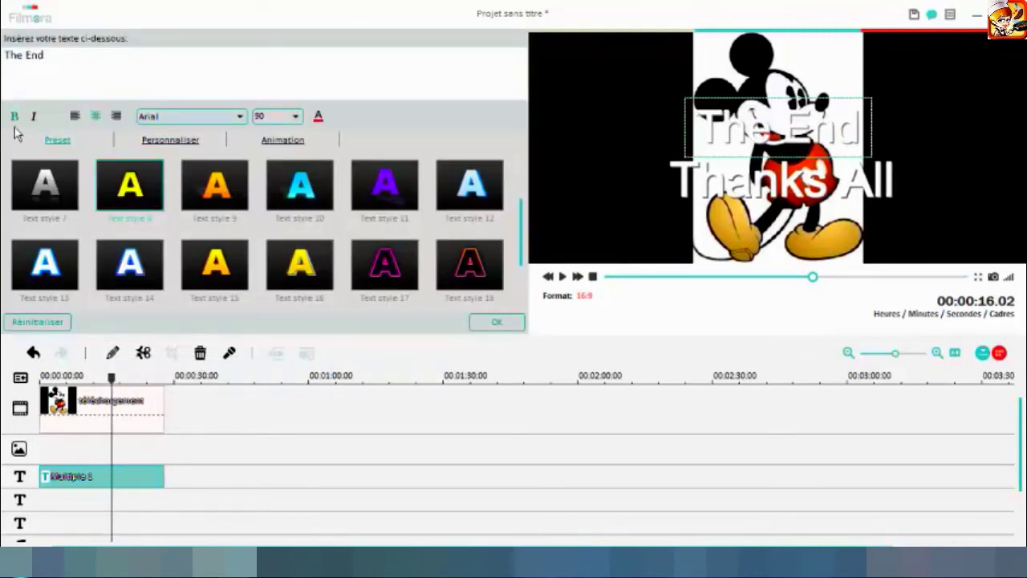
pyautogui.click(33, 117)
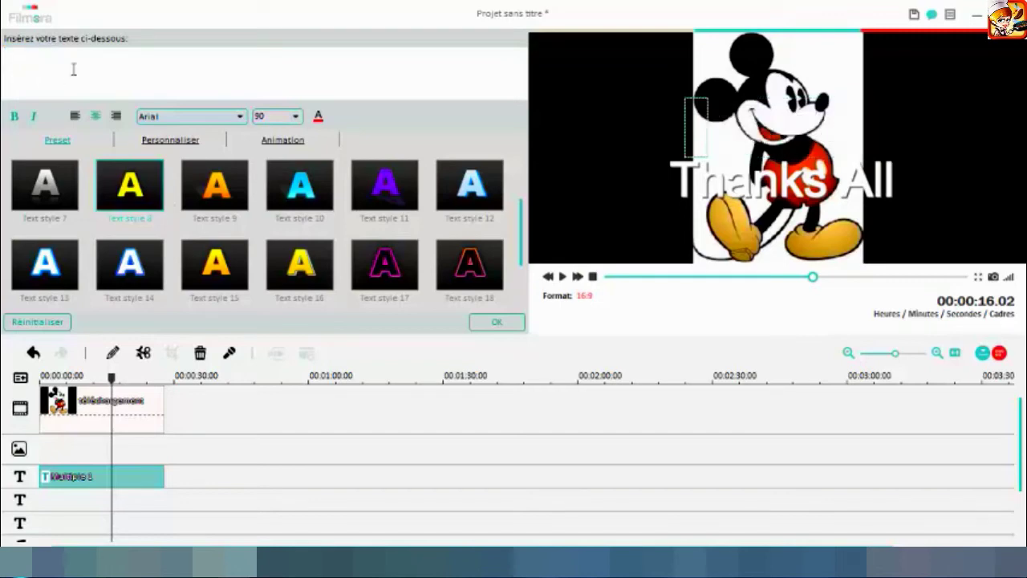
pyautogui.rightClick(73, 69)
pyautogui.click(114, 131)
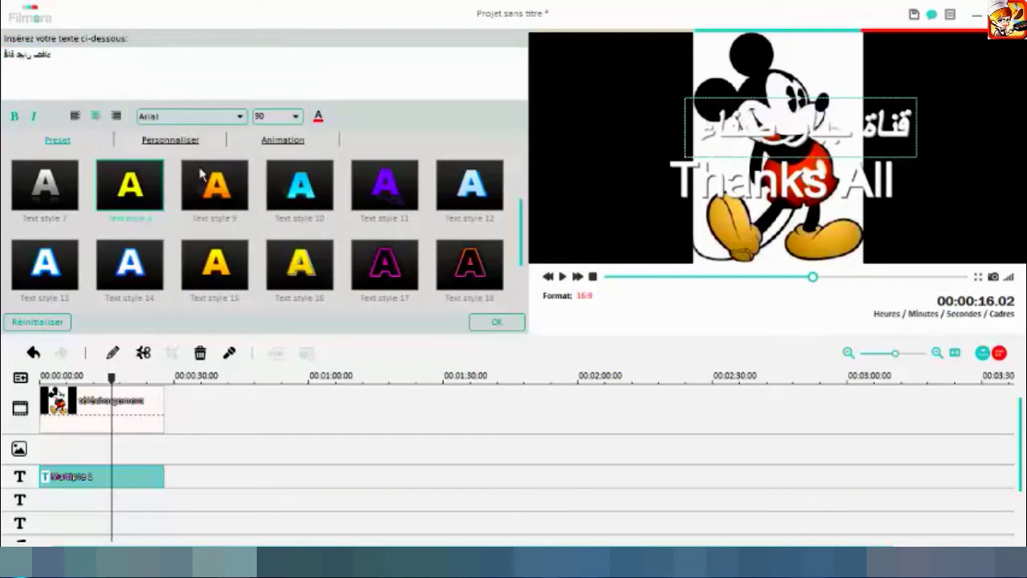
# - Apply Text style 8 to the upper title line, colour it bright green and shift it slightly left in the frame
pyautogui.click(133, 186)
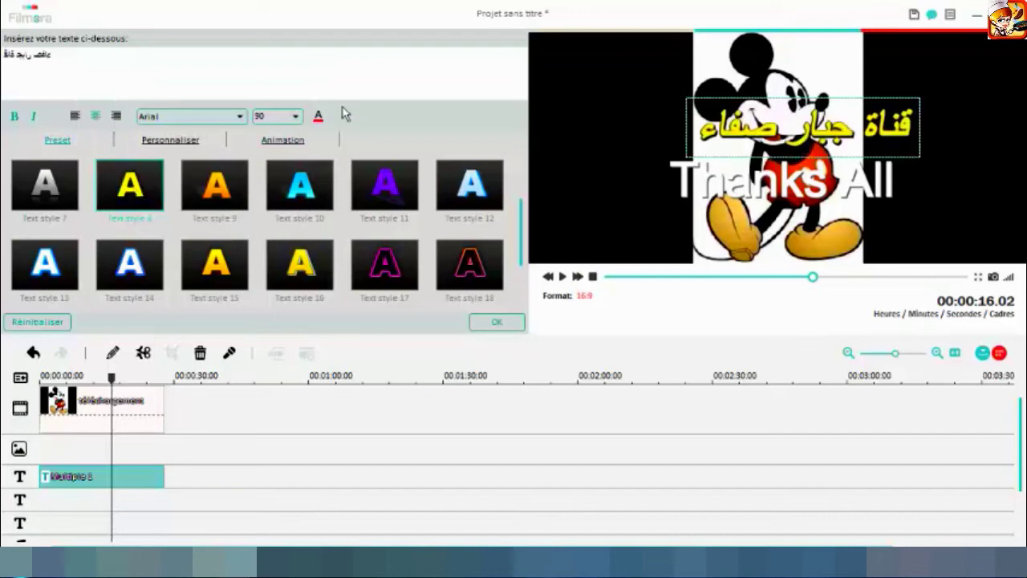
pyautogui.click(320, 117)
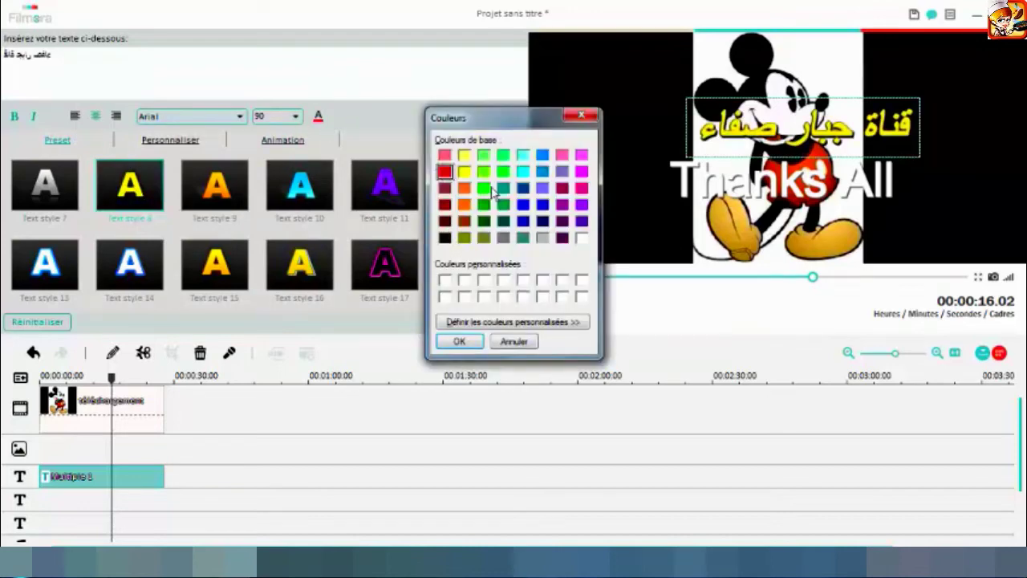
pyautogui.click(459, 341)
pyautogui.moveTo(782, 130); pyautogui.dragTo(766, 124)
# - Format the "Thanks All" line in bold italic with Text style 8 and yellow, and adjust its position slightly
pyautogui.click(757, 197)
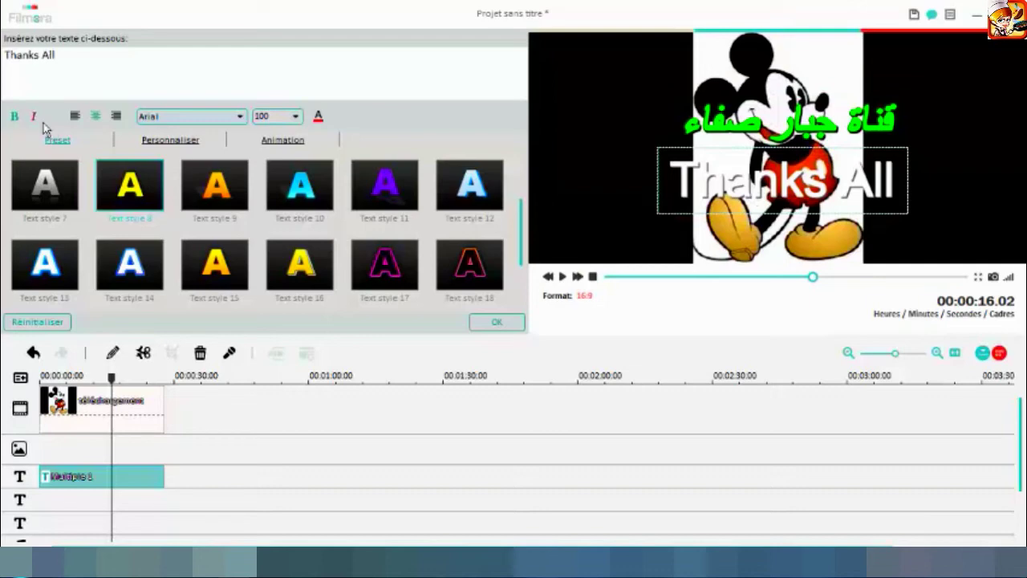
pyautogui.click(34, 118)
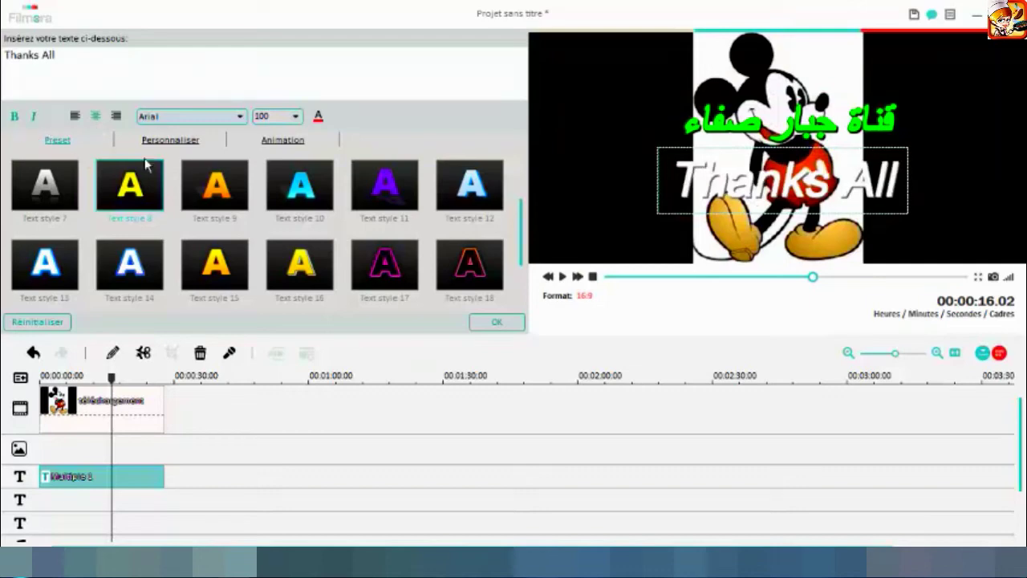
pyautogui.click(134, 201)
pyautogui.click(318, 119)
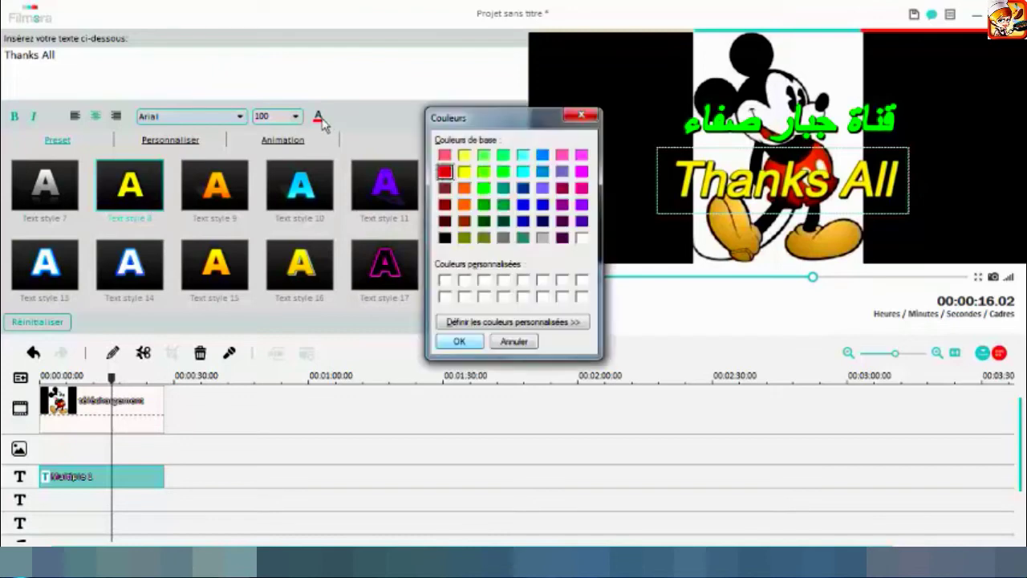
pyautogui.click(464, 172)
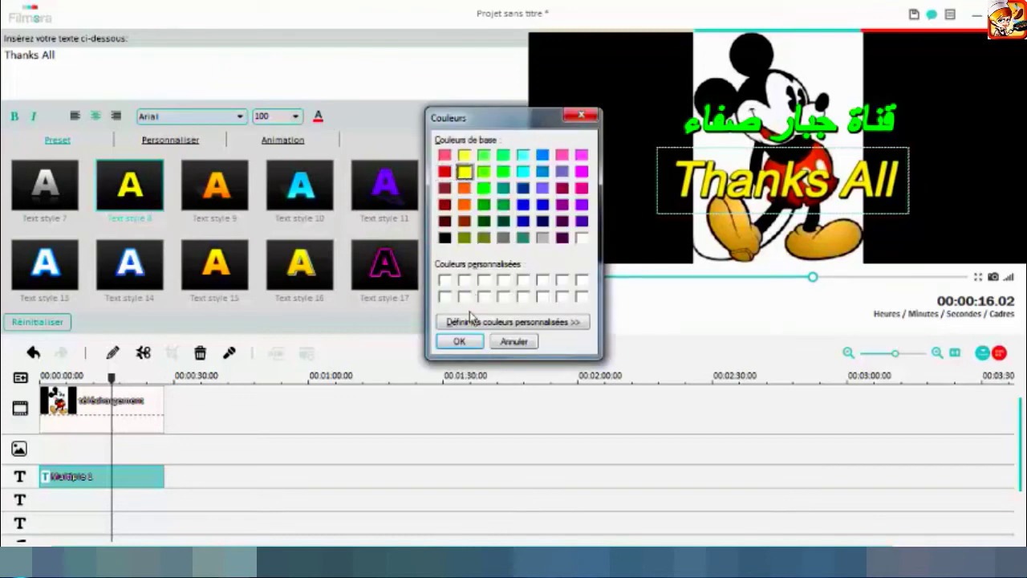
pyautogui.click(465, 342)
pyautogui.moveTo(769, 172); pyautogui.dragTo(772, 194)
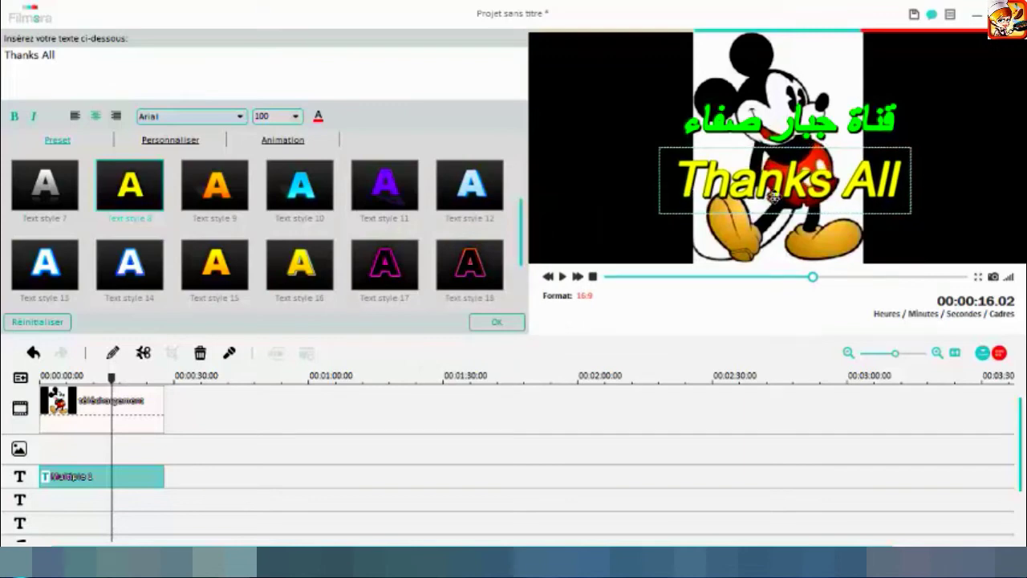
# - Replace "Thanks All" with the copied Arabic channel name and shift the line slightly left under the green one
pyautogui.tripleClick(60, 55)
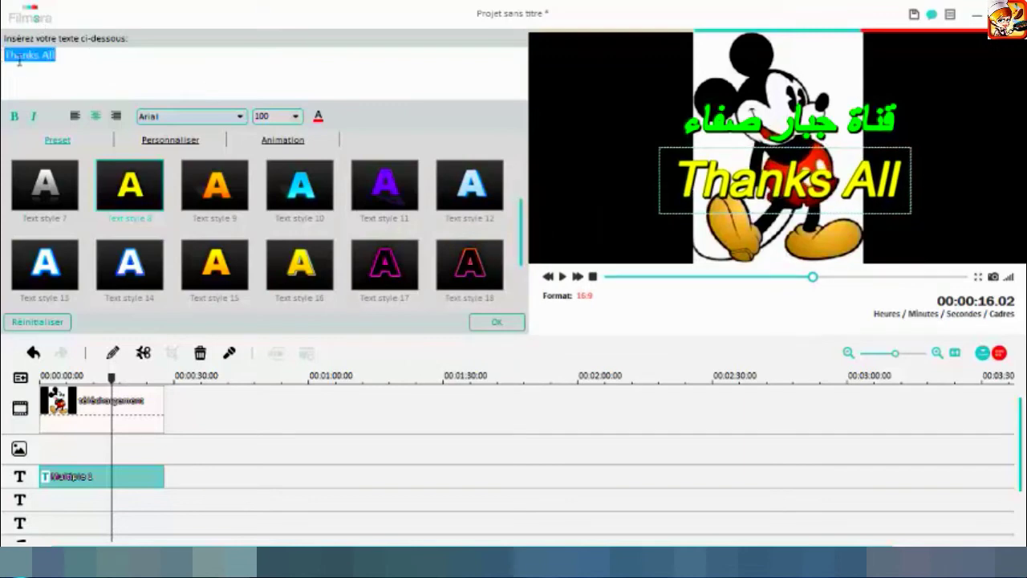
pyautogui.rightClick(18, 54)
pyautogui.click(32, 124)
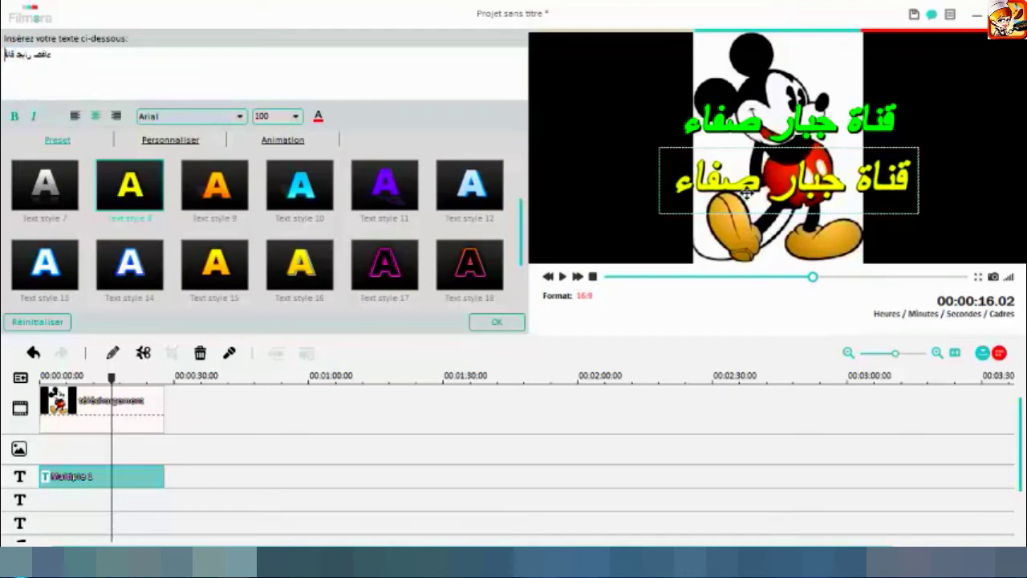
pyautogui.moveTo(748, 193); pyautogui.dragTo(743, 193)
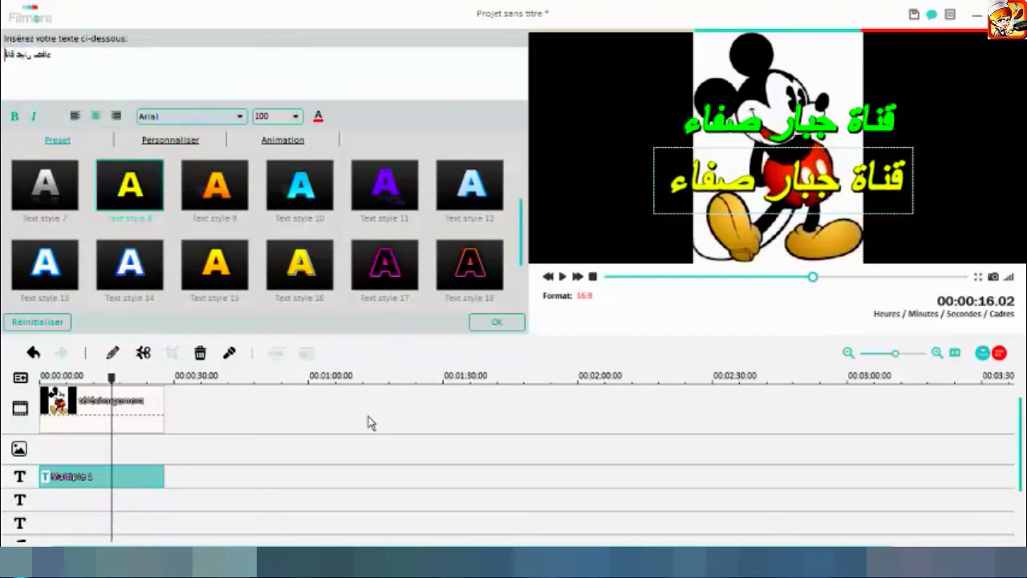
# - Enlarge the green upper title line to size 125 and move it slightly up and left in the frame
pyautogui.click(265, 445)
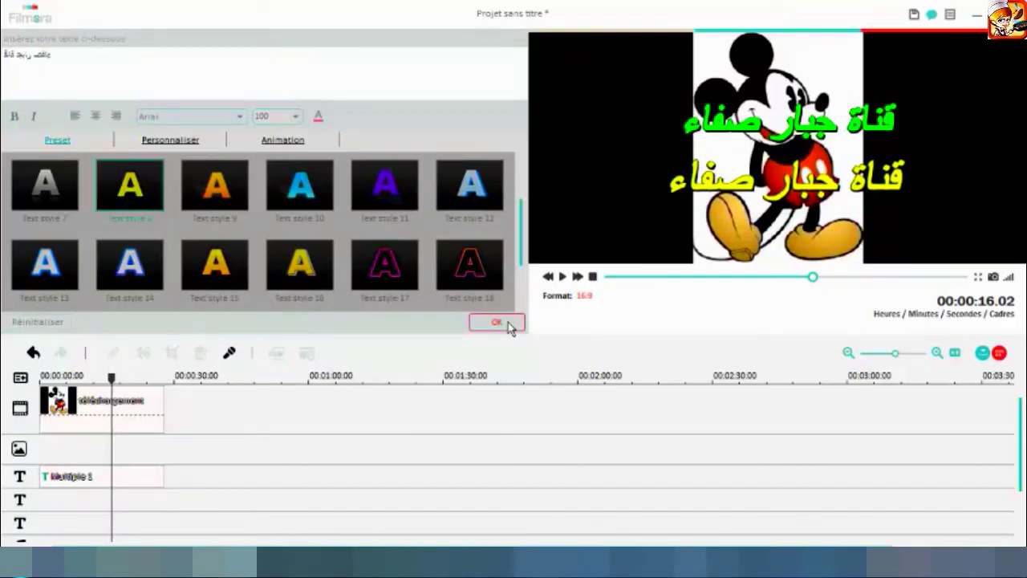
pyautogui.click(94, 475)
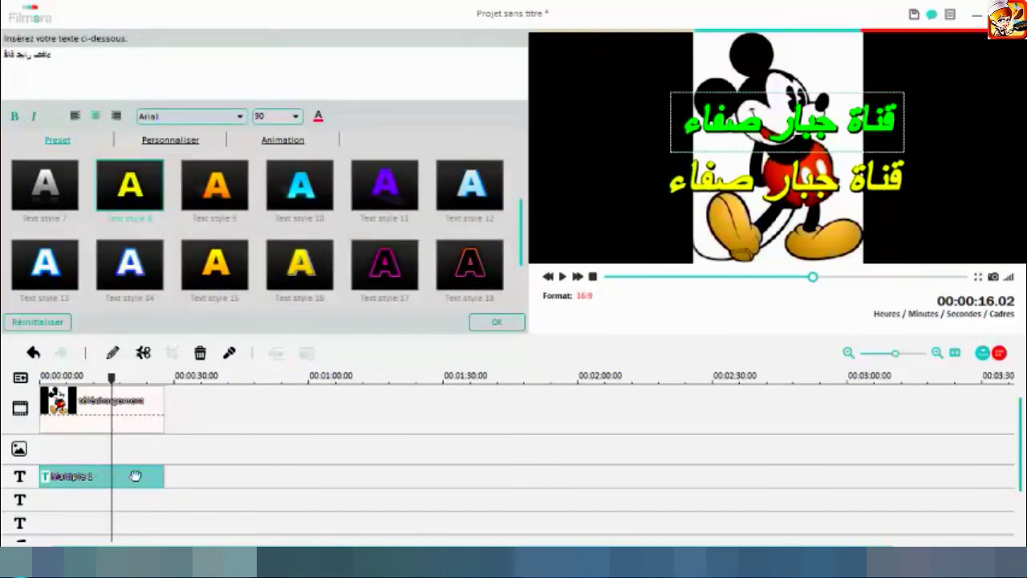
pyautogui.click(294, 118)
pyautogui.click(273, 183)
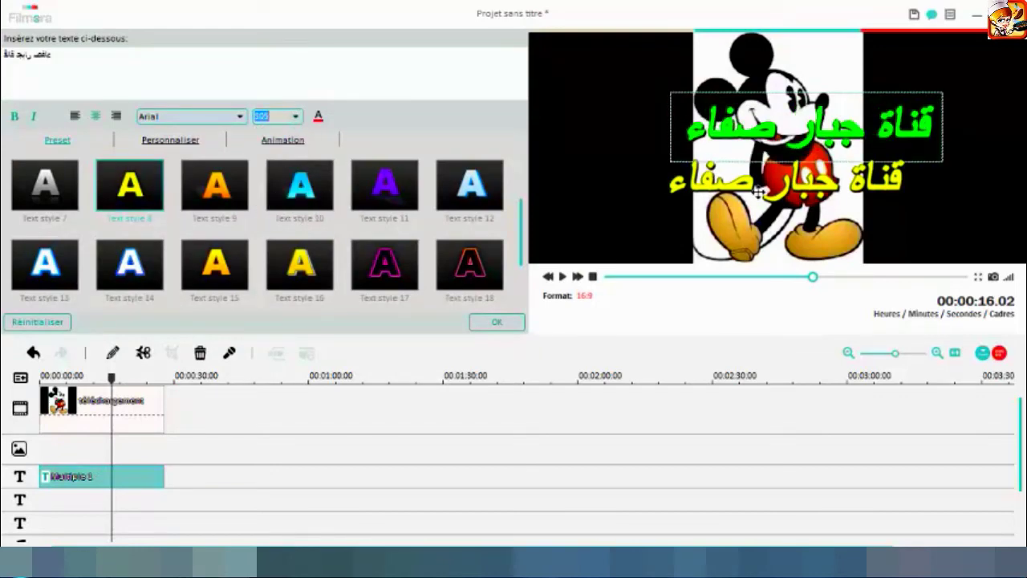
pyautogui.click(296, 116)
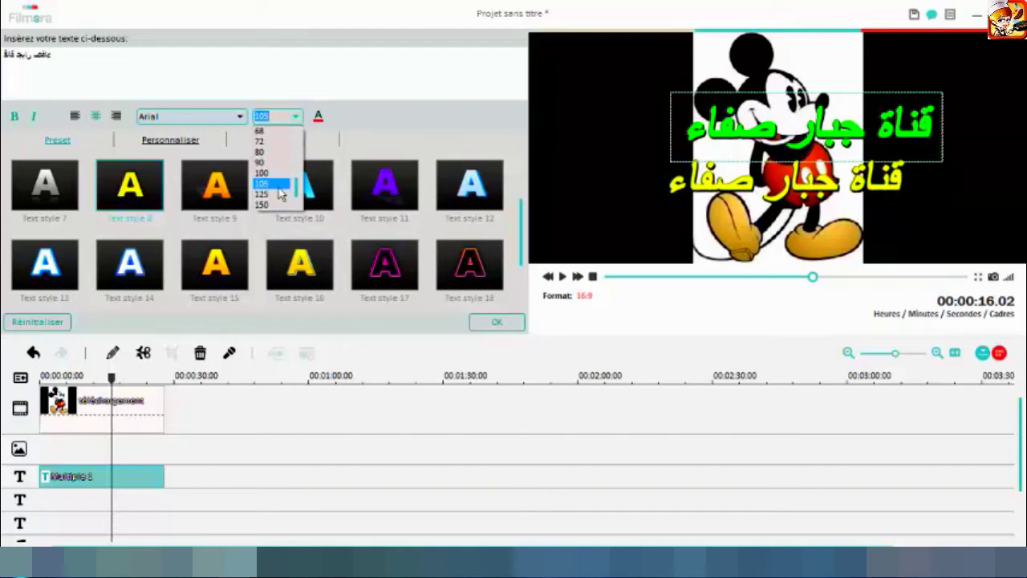
pyautogui.click(273, 194)
pyautogui.moveTo(861, 124); pyautogui.dragTo(839, 113)
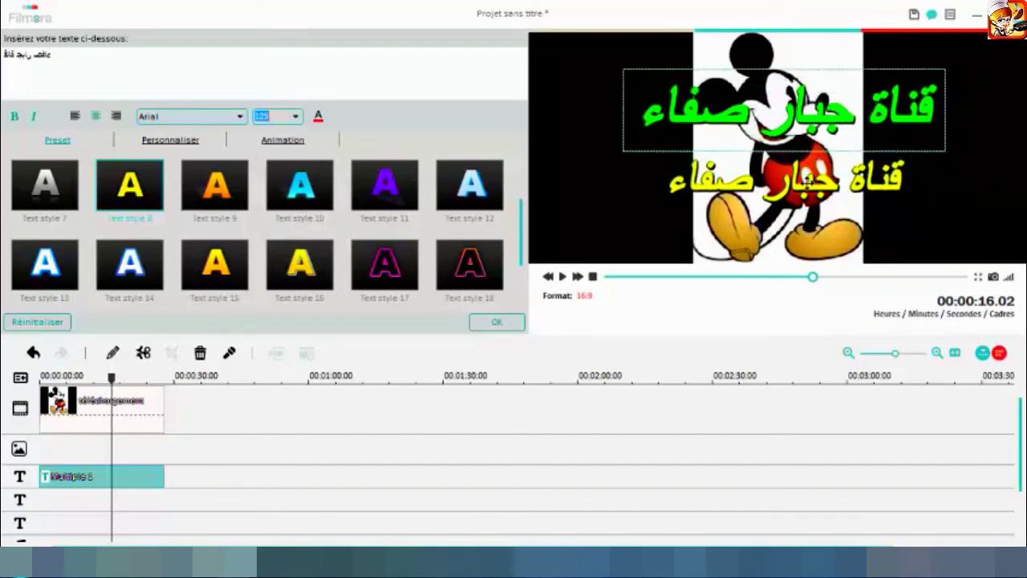
# - Colour the lower title line red
pyautogui.click(806, 183)
pyautogui.click(318, 118)
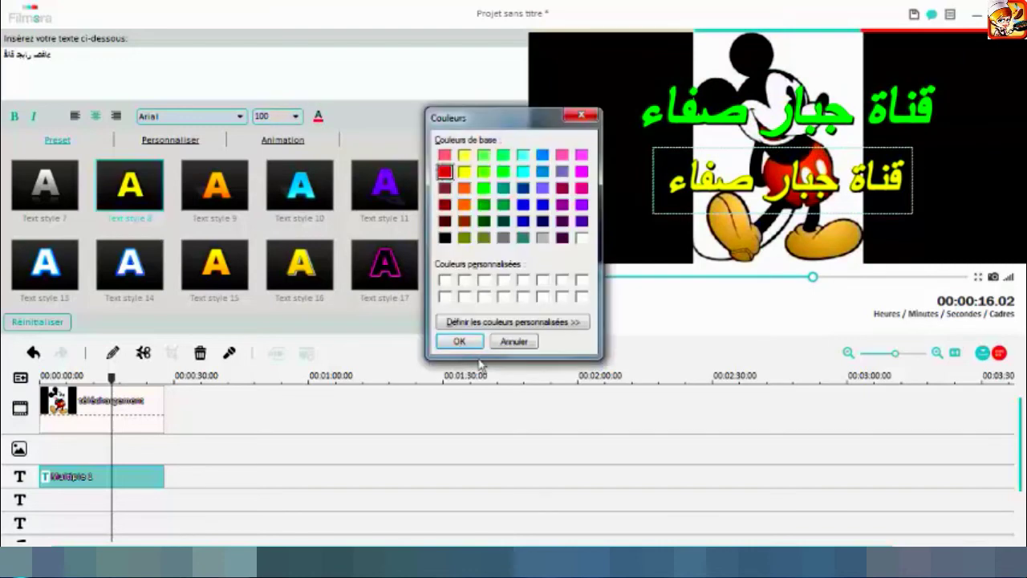
pyautogui.click(461, 341)
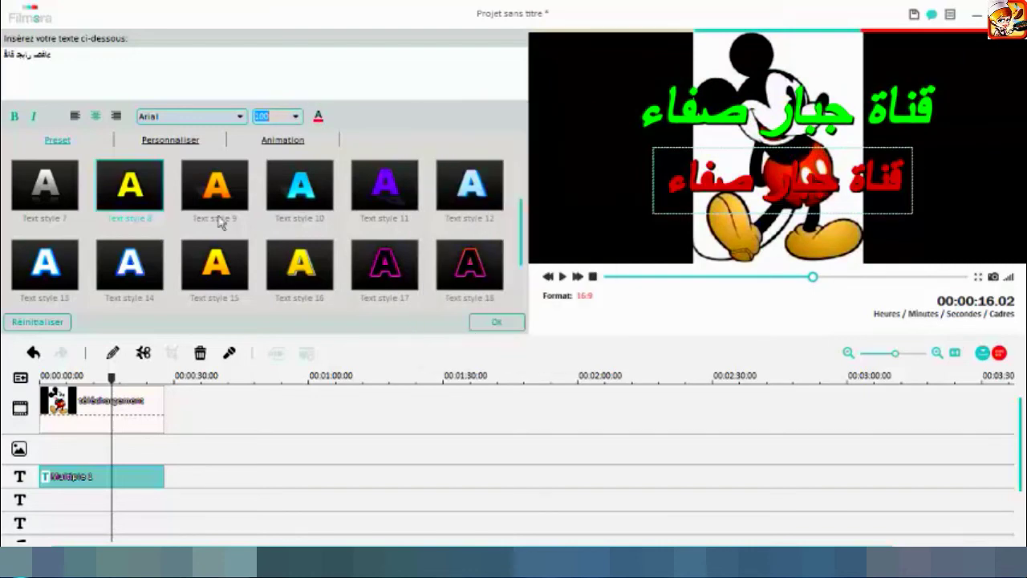
pyautogui.click(295, 118)
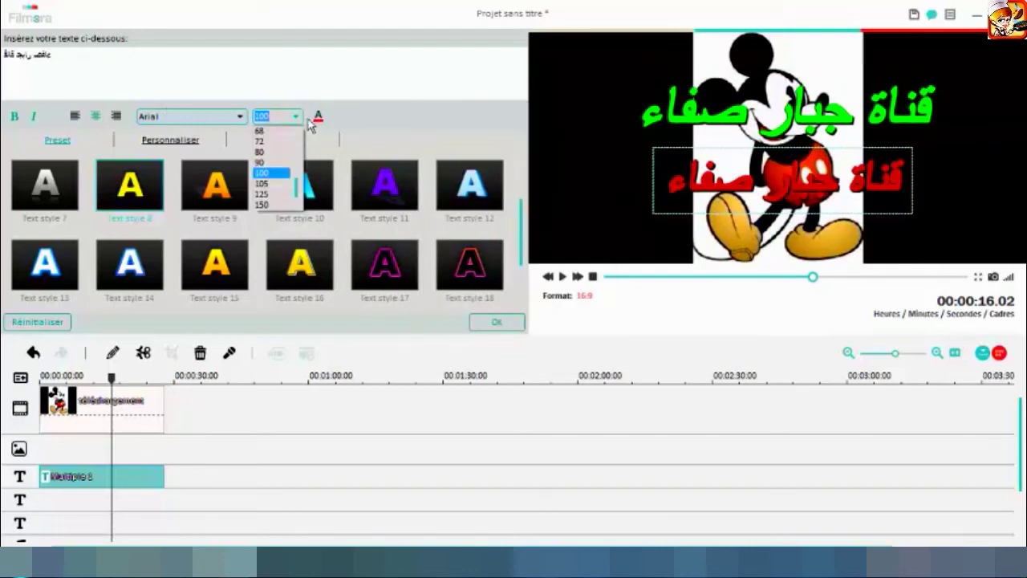
pyautogui.click(318, 121)
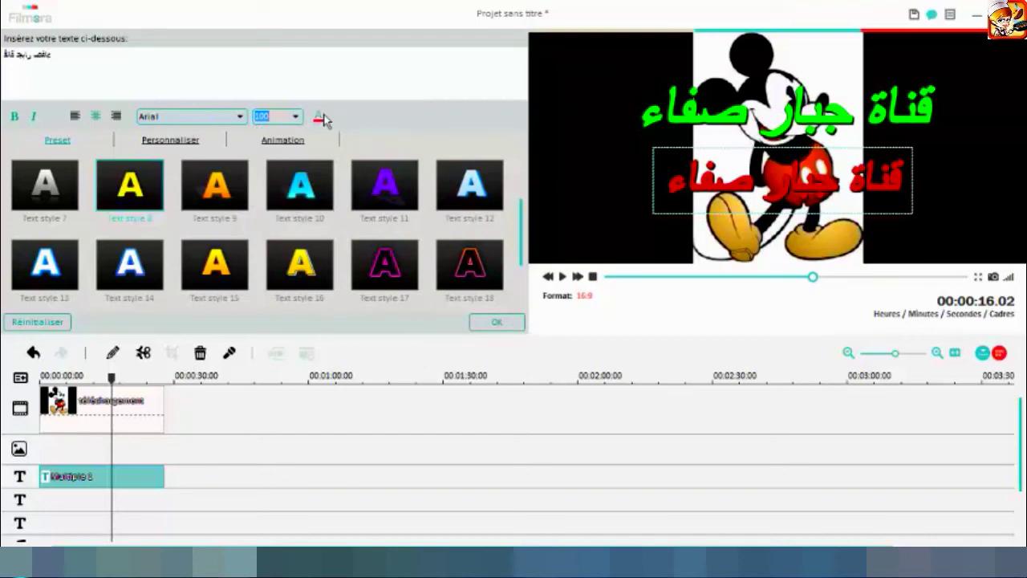
# - Set the lower title line to yellow at size 125 and shift it slightly left beneath the green line
pyautogui.click(318, 118)
pyautogui.click(464, 171)
pyautogui.click(459, 341)
pyautogui.click(295, 117)
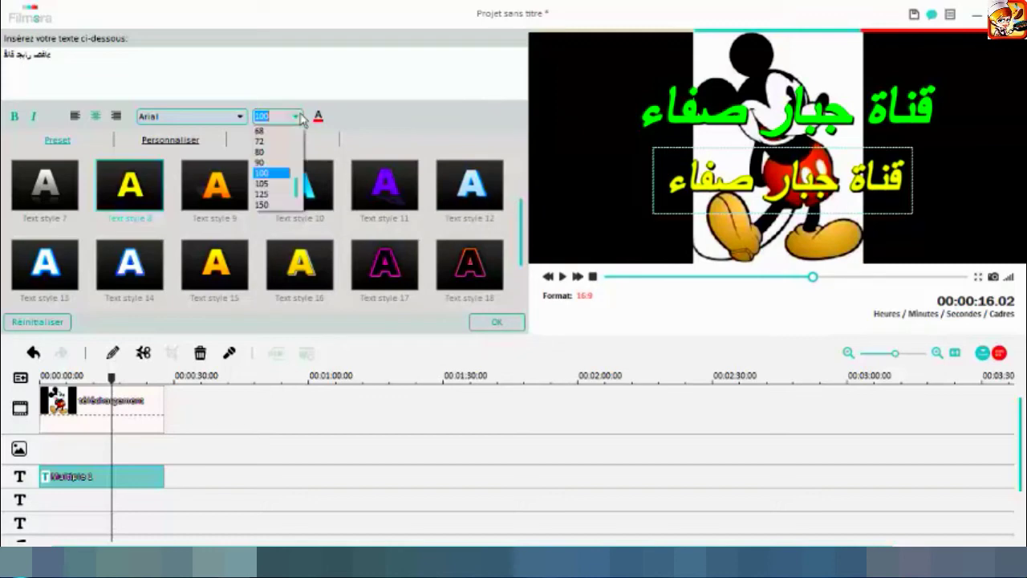
pyautogui.click(264, 193)
pyautogui.moveTo(820, 199); pyautogui.dragTo(805, 197)
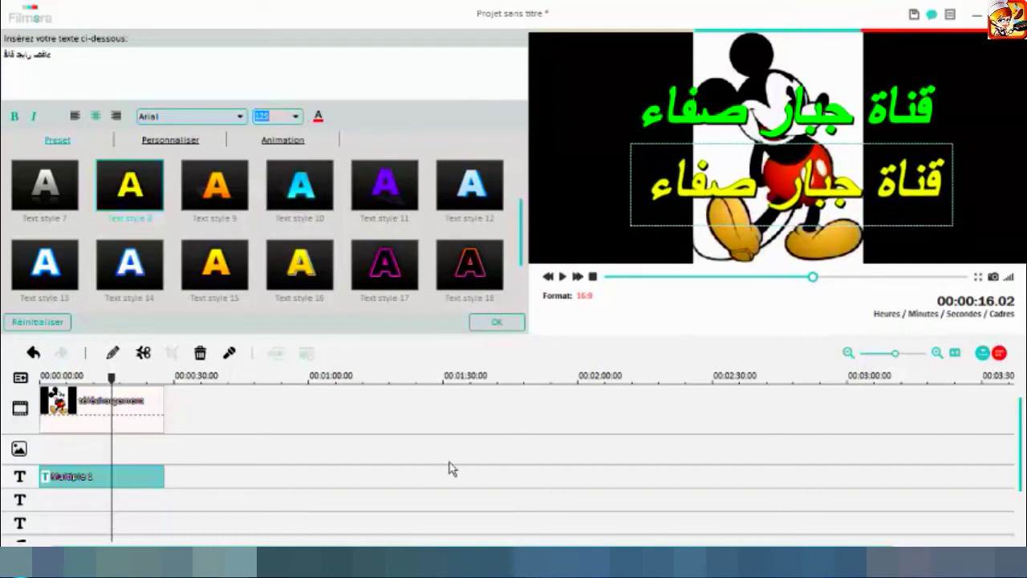
# - Confirm the title edits, show the media album and capture a snapshot of the current frame
pyautogui.click(258, 474)
pyautogui.click(498, 323)
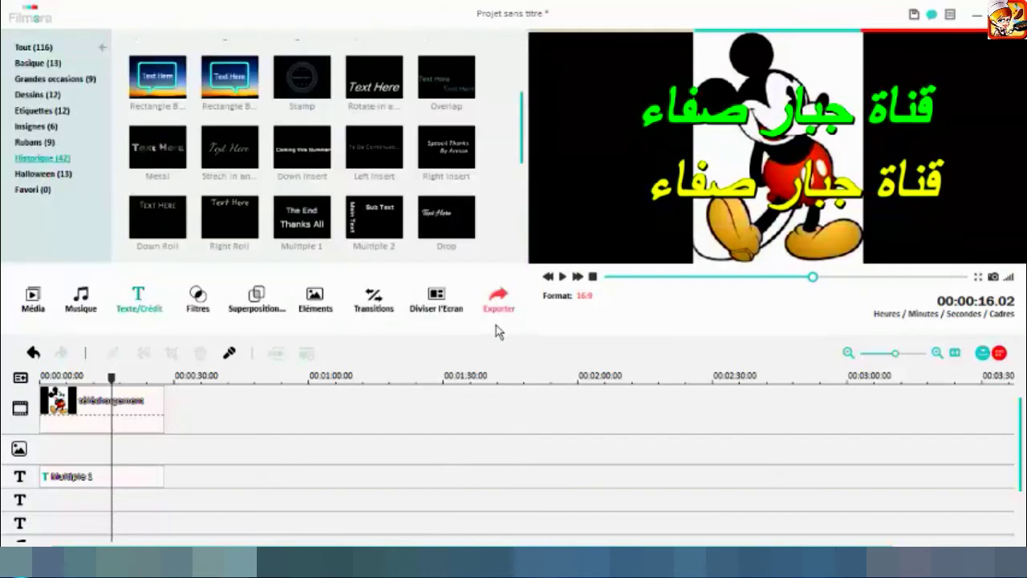
pyautogui.click(33, 298)
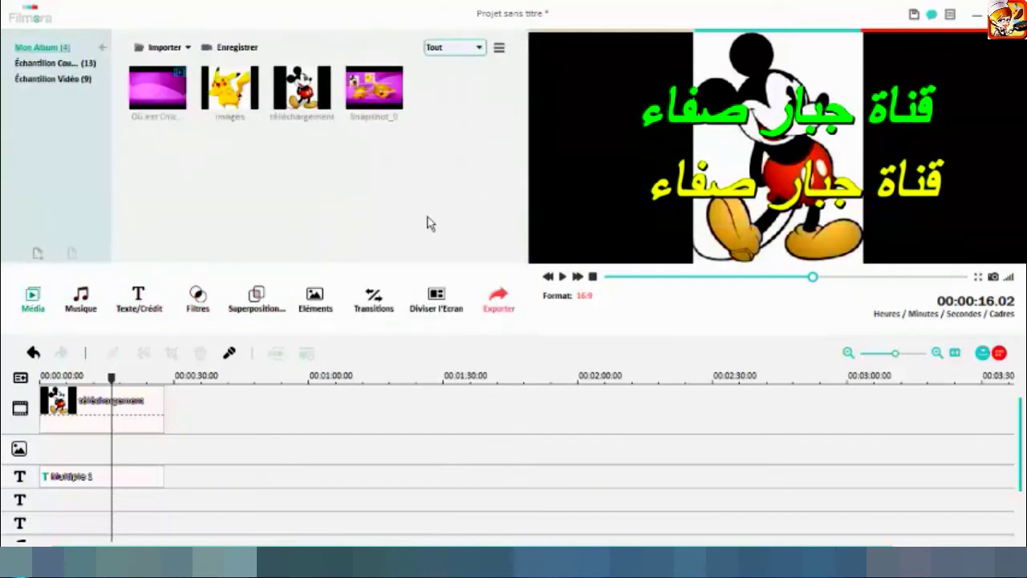
pyautogui.click(994, 276)
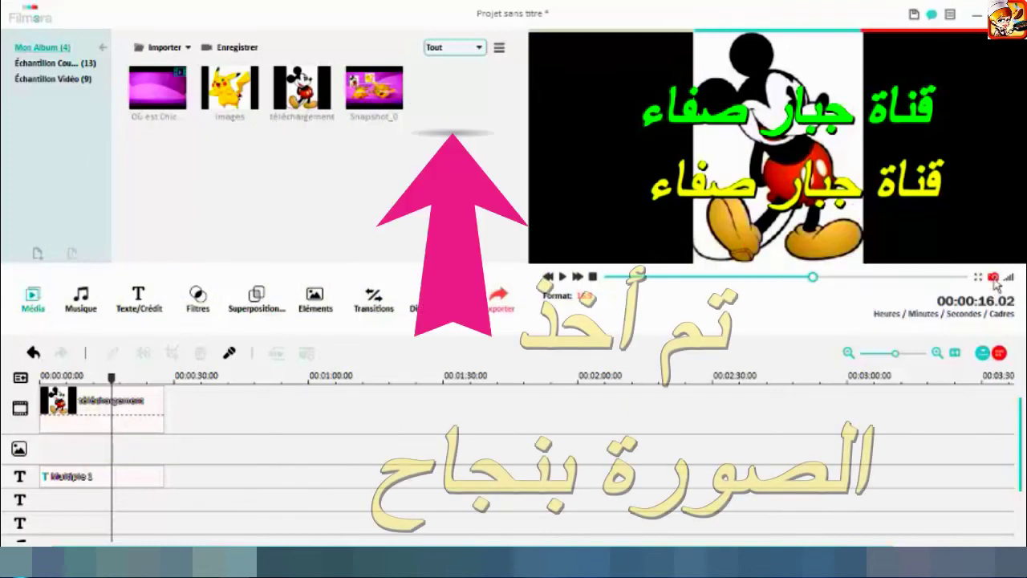
# - Preview the Snapshot_0 and Snapshot_1 pictures from the media album
pyautogui.click(470, 102)
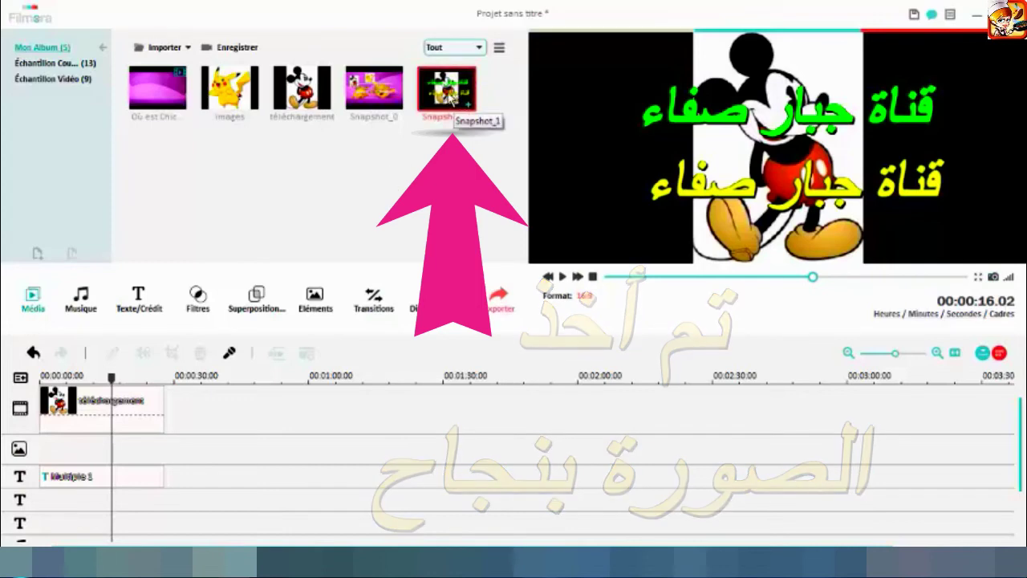
pyautogui.click(371, 97)
pyautogui.click(442, 98)
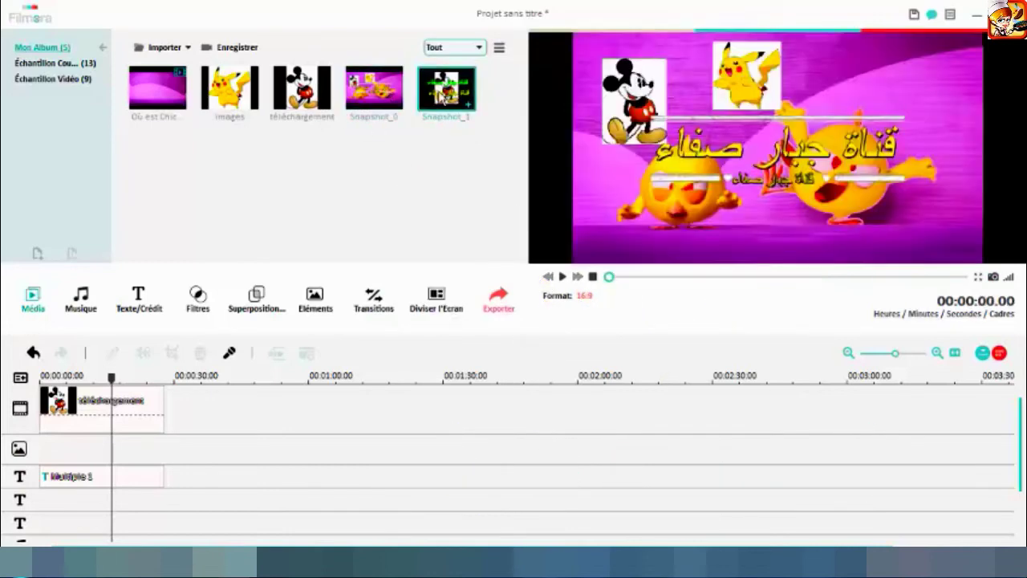
# - Switch to the YouTube upload page in the browser and start choosing a custom thumbnail for the uploaded video
pyautogui.doubleClick(713, 163)
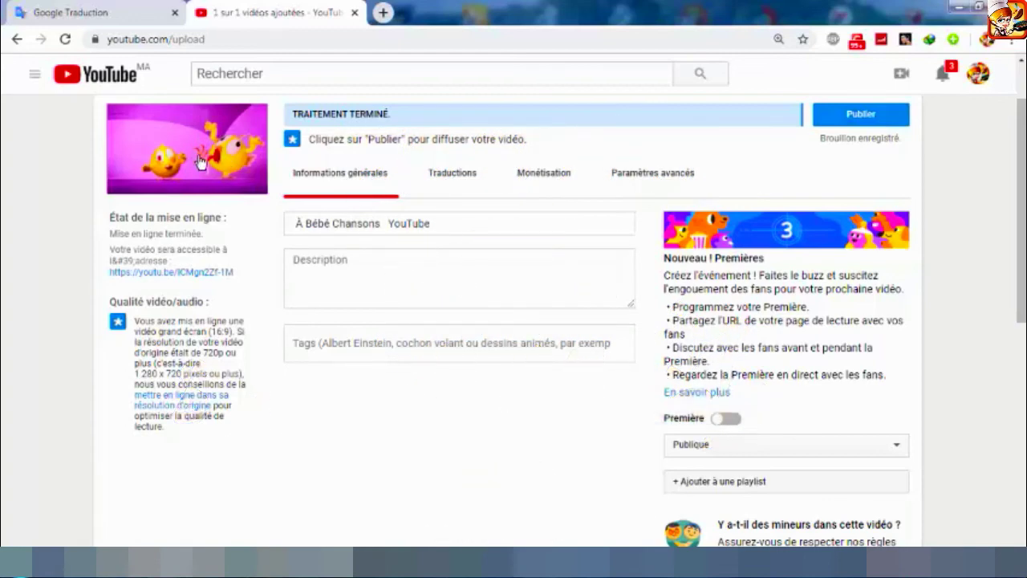
pyautogui.scroll(-2, 959, 362)
pyautogui.scroll(-4, 952, 367)
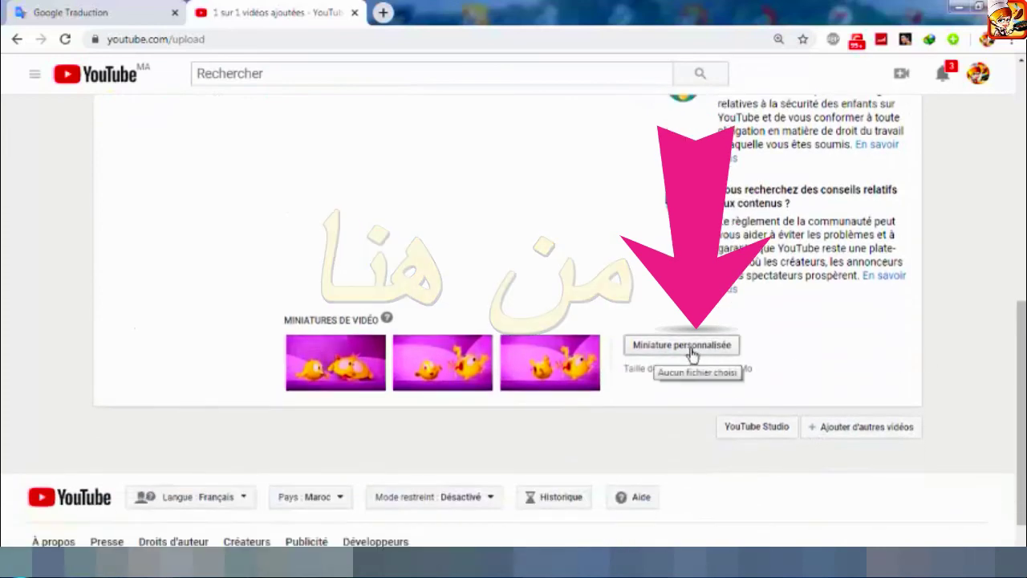
pyautogui.click(681, 346)
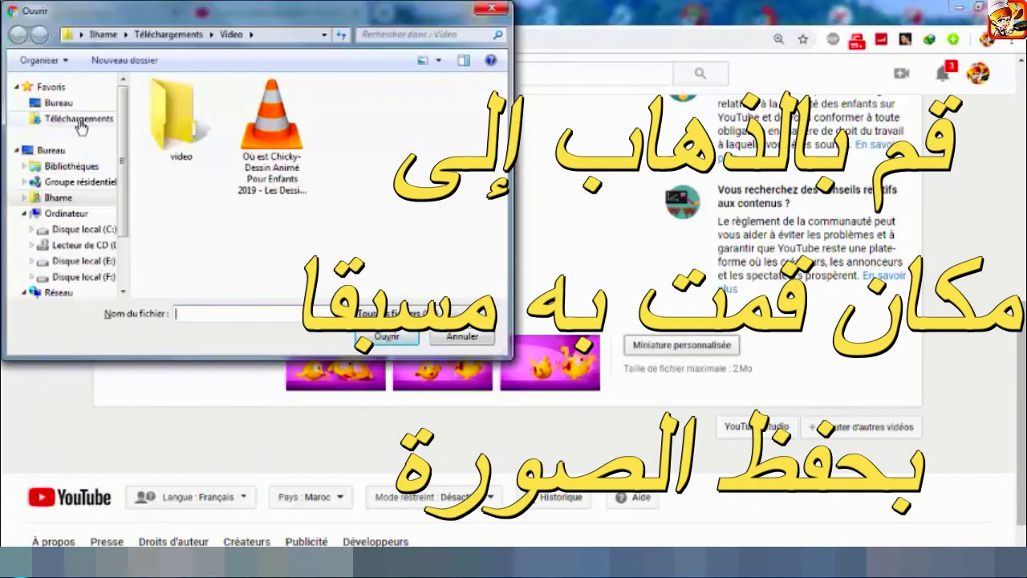
# - Upload Snapshot_1.png from the Snapshot folder in Téléchargements as the video's custom thumbnail
pyautogui.click(78, 118)
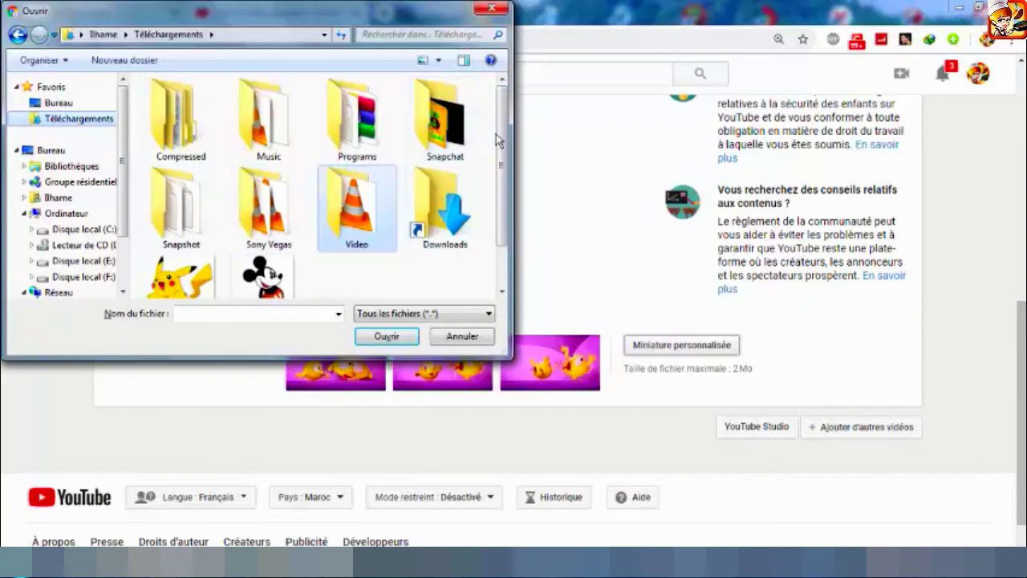
pyautogui.click(190, 215)
pyautogui.doubleClick(190, 215)
pyautogui.click(183, 217)
pyautogui.doubleClick(173, 112)
pyautogui.doubleClick(271, 100)
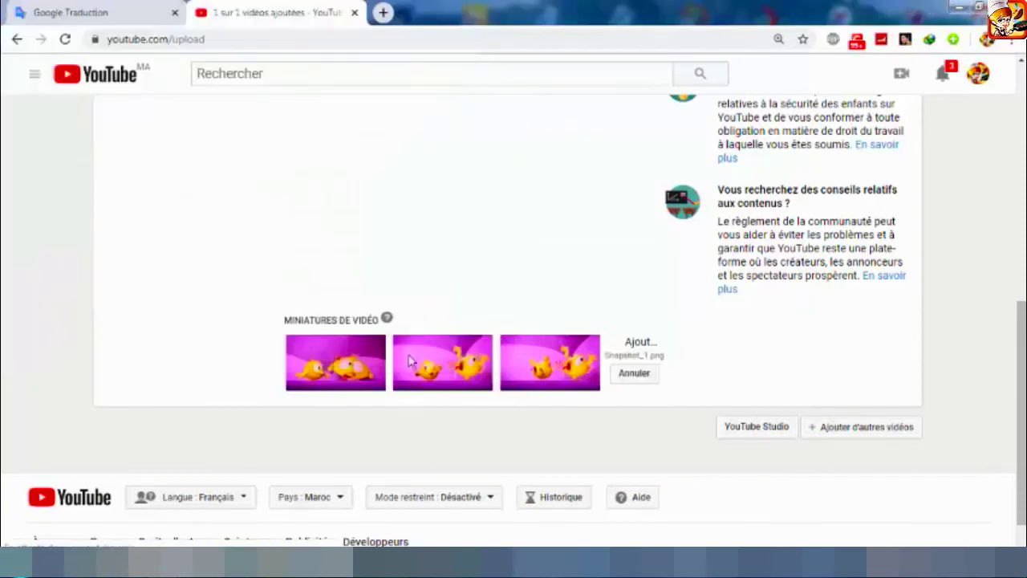
pyautogui.scroll(10, 513, 321)
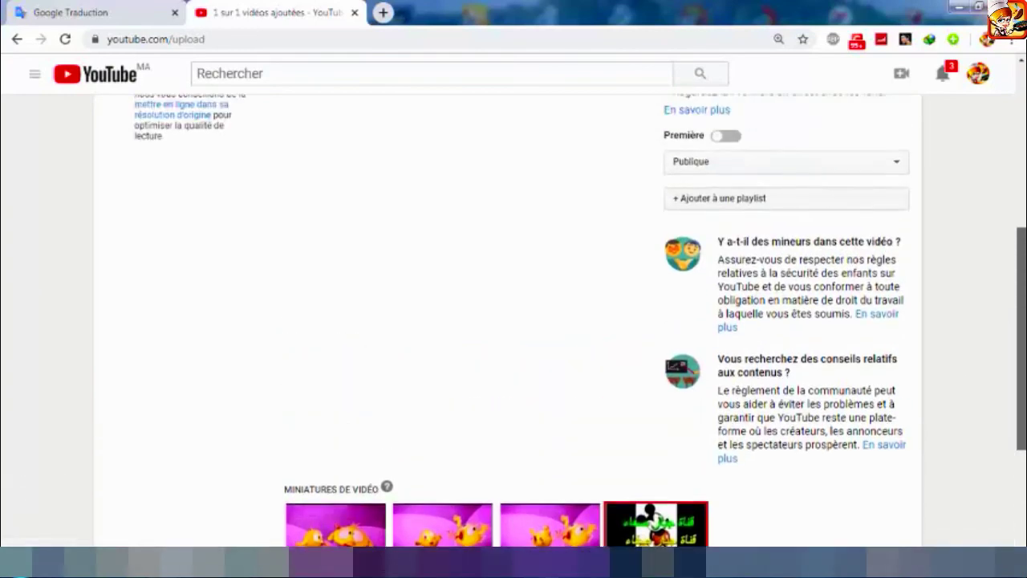